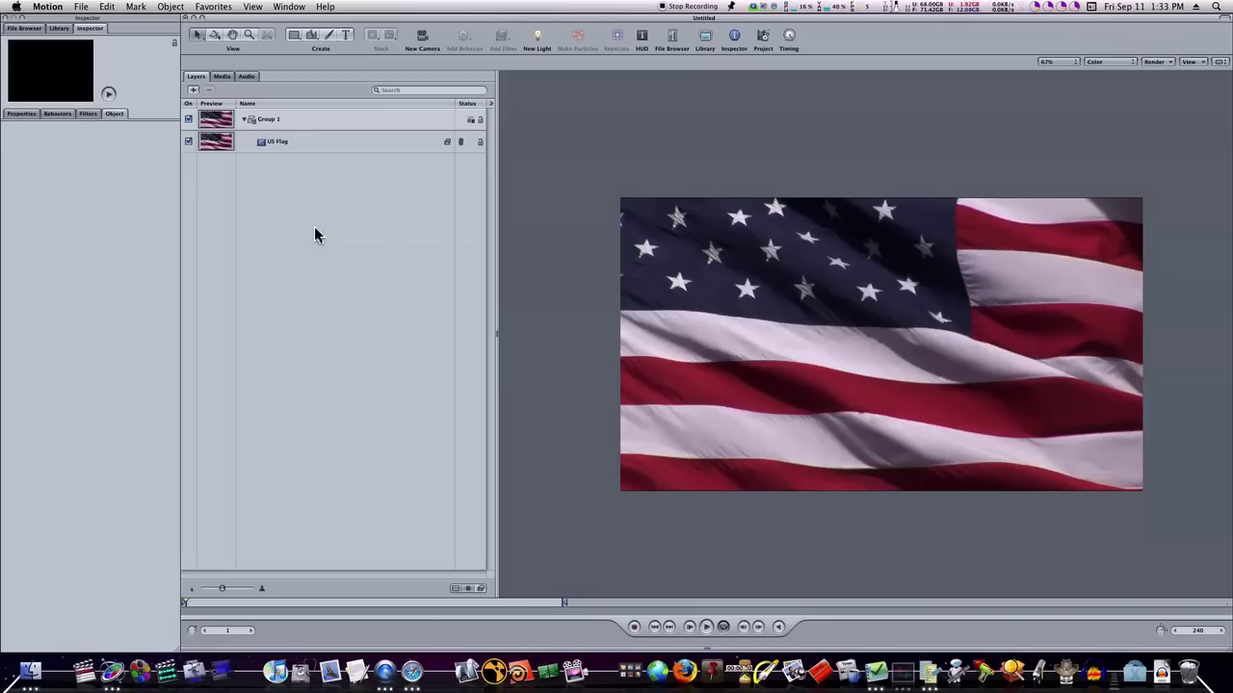
Step: Add a new group above Group 1 and draw a large rectangle over the flag's upper-left area and a tall, narrow full-height rectangle beside it
left_click(294, 42)
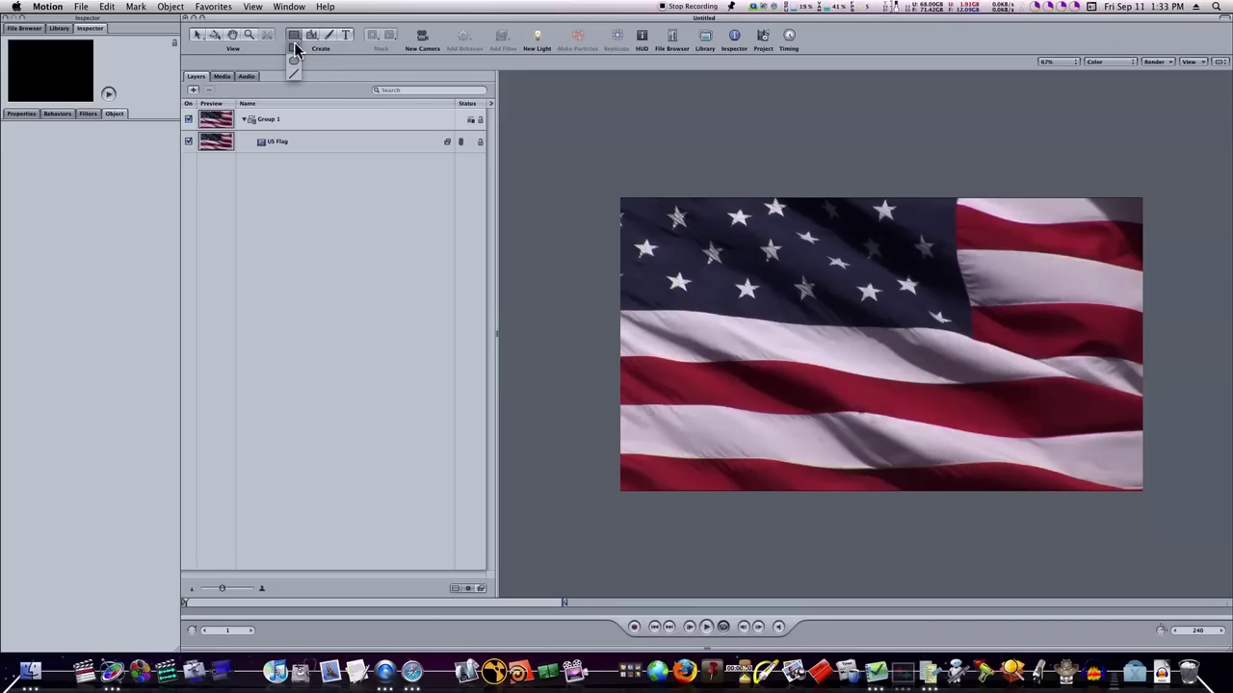
left_click(192, 91)
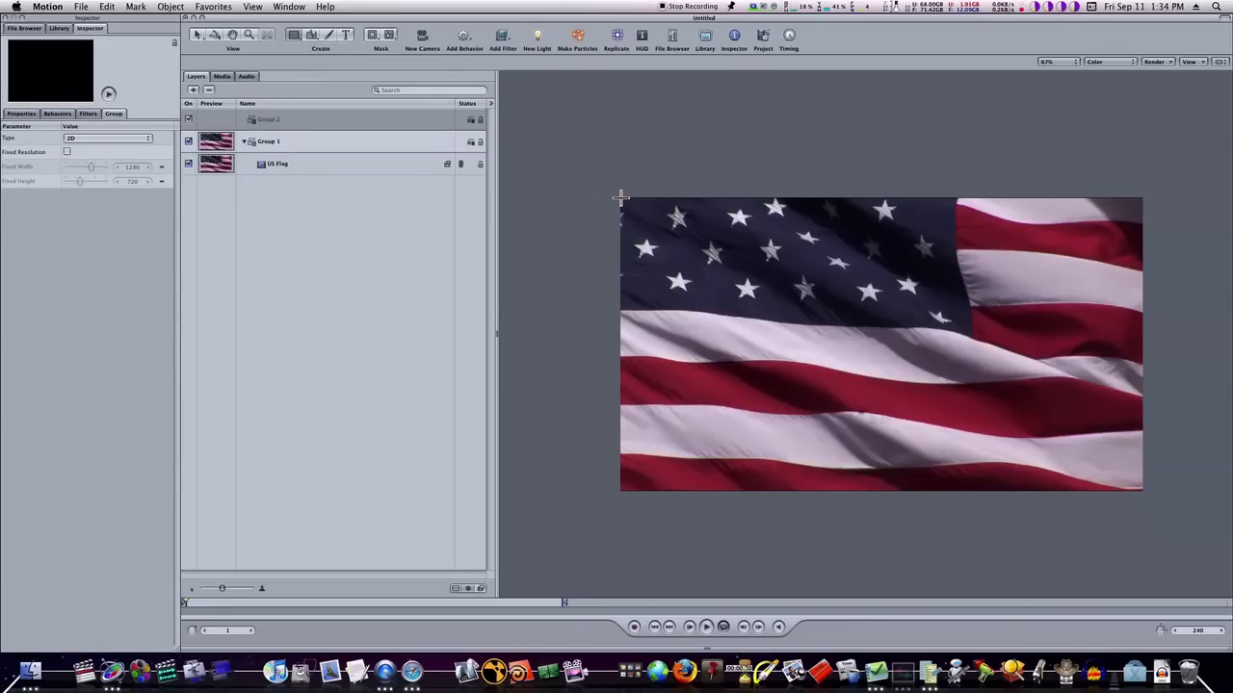
left_click_drag(621, 198, 906, 344)
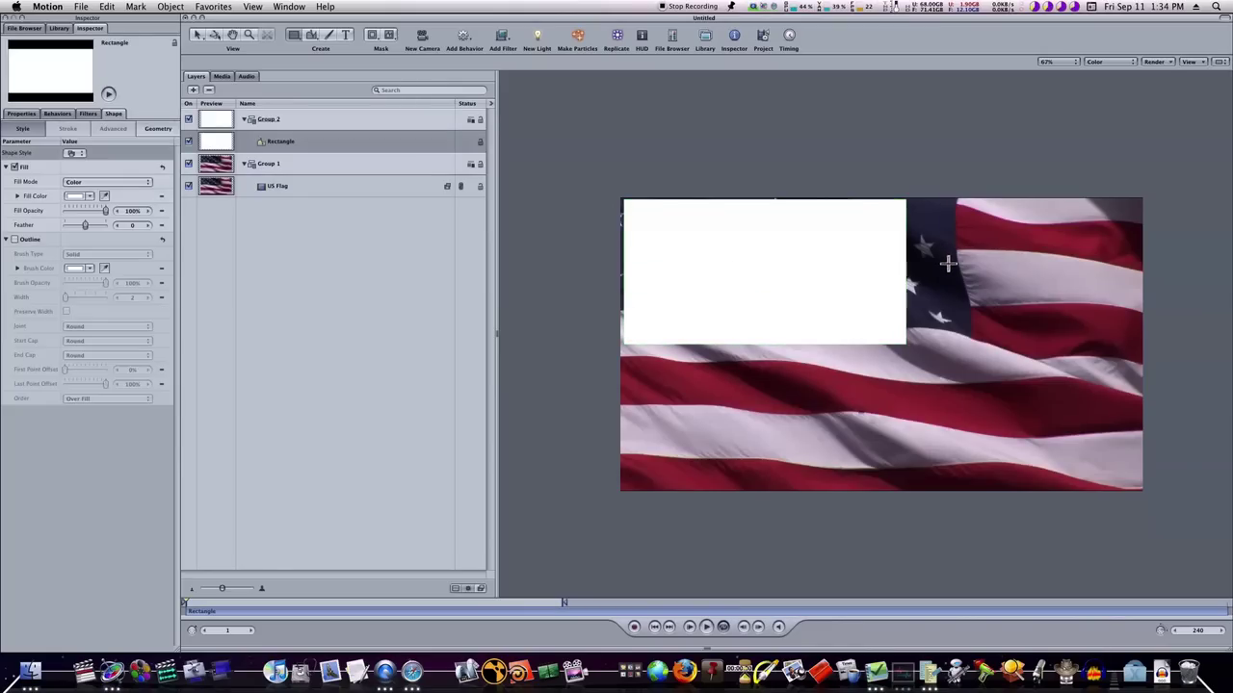
left_click_drag(909, 201, 971, 488)
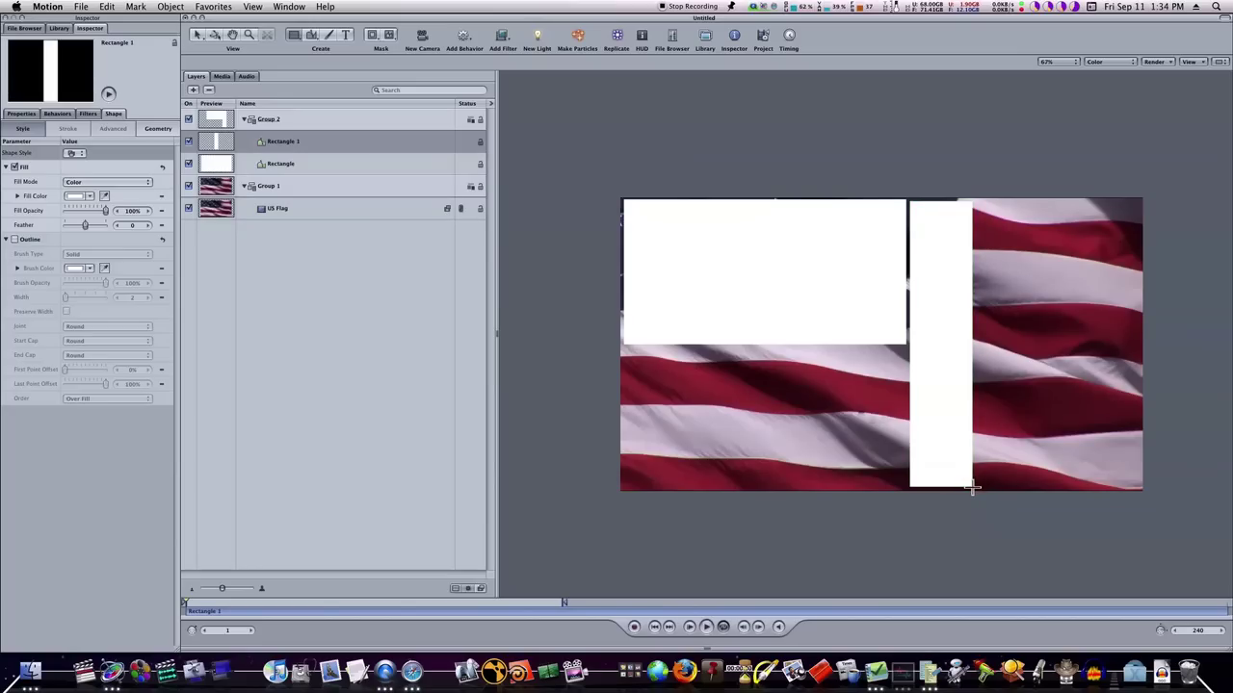
Step: Draw three rectangles below the large one: a small one, a wide one beside it, and another small one in the frame's lower-left corner
left_click_drag(629, 351, 693, 425)
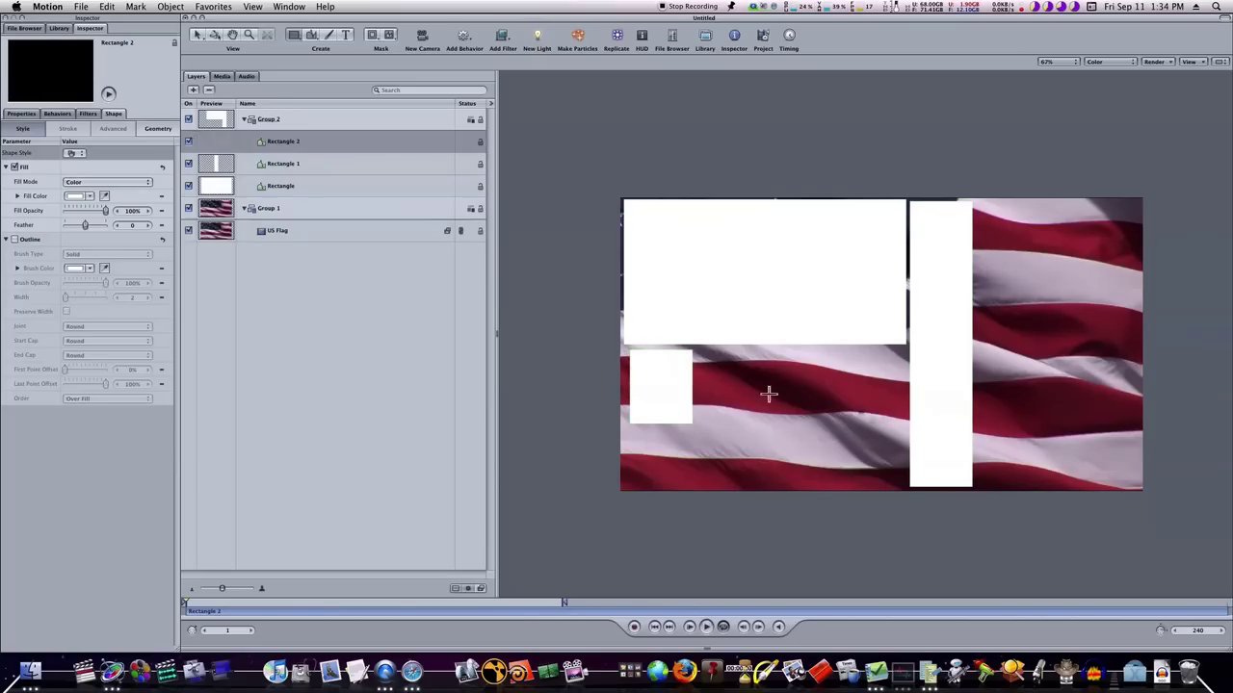
left_click_drag(724, 354, 904, 479)
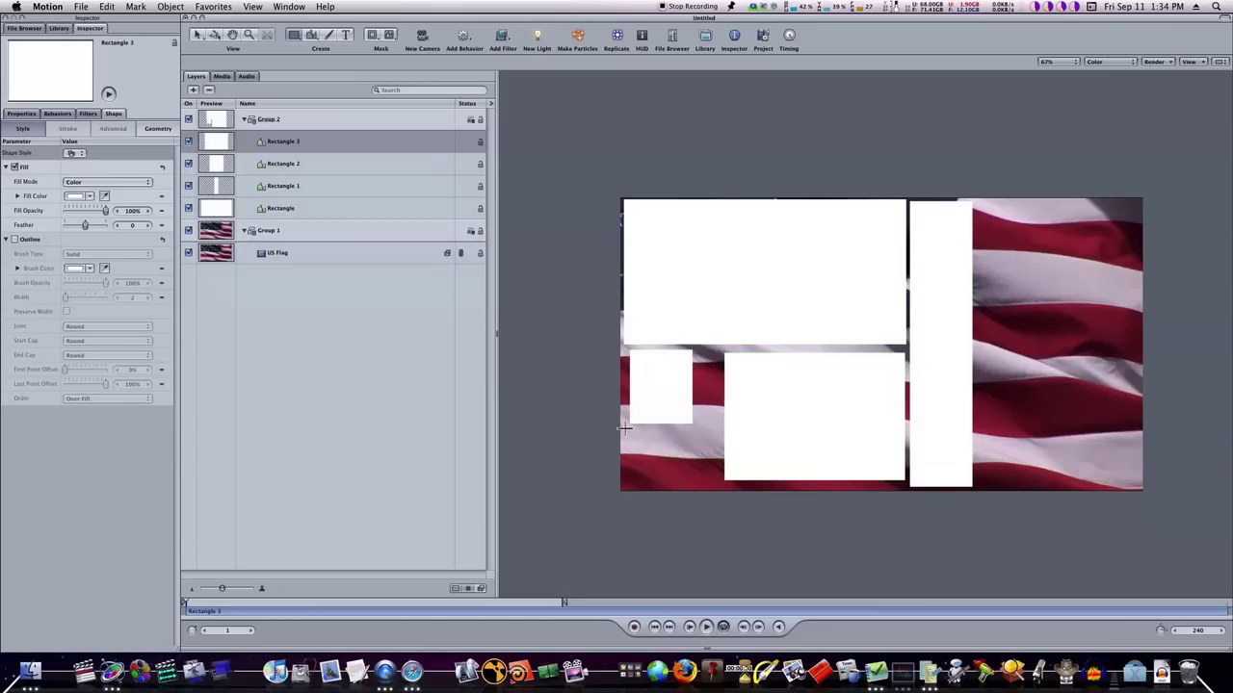
left_click_drag(622, 428, 720, 489)
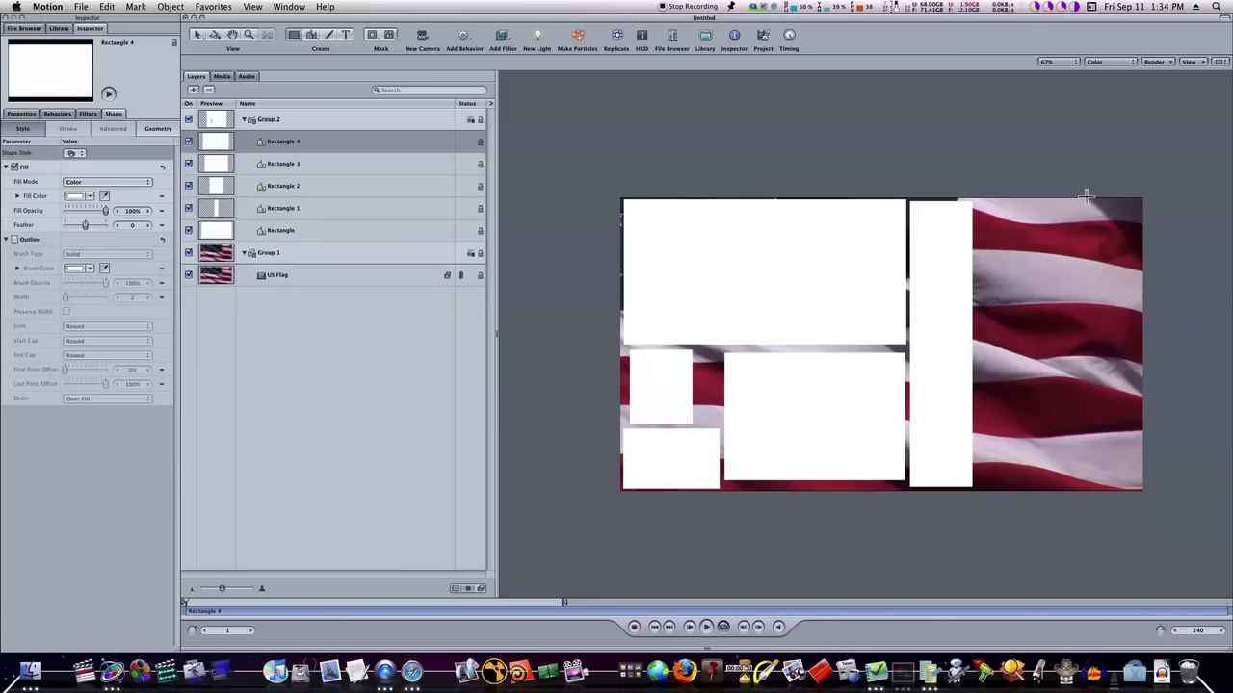
Step: Draw a thin full-height rectangle beside the tall one and two stacked rectangles filling the frame's right side
left_click_drag(981, 203, 1011, 488)
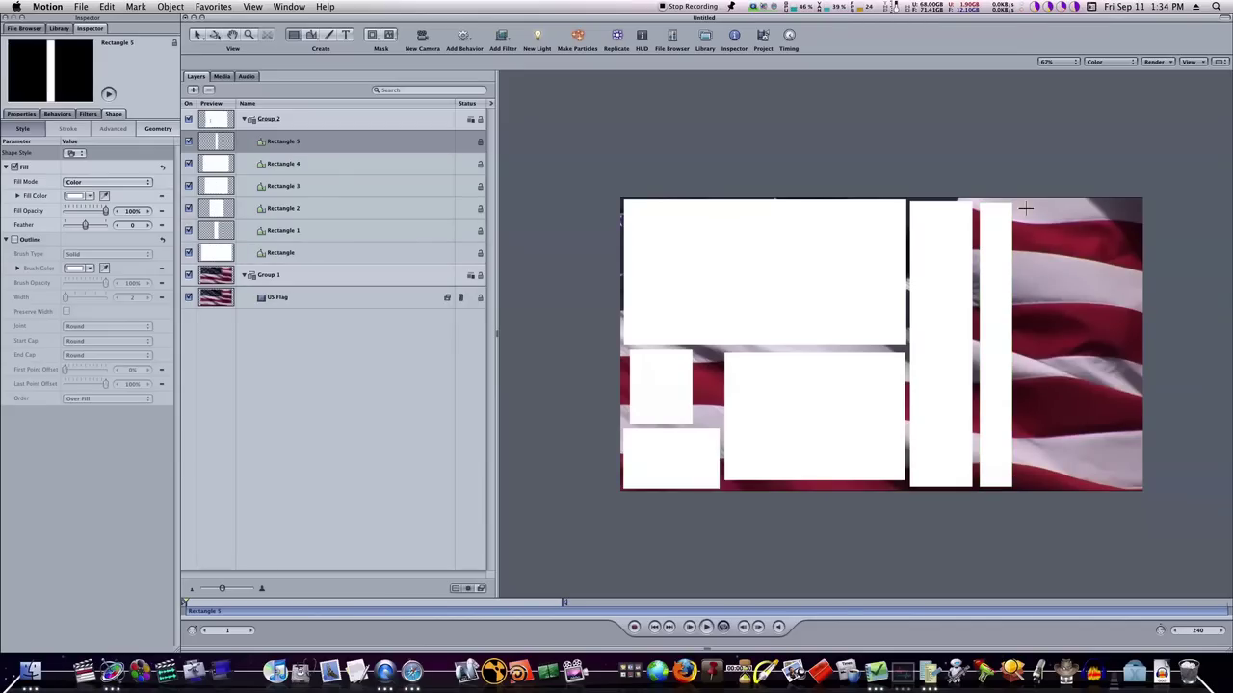
left_click_drag(1021, 202, 1140, 276)
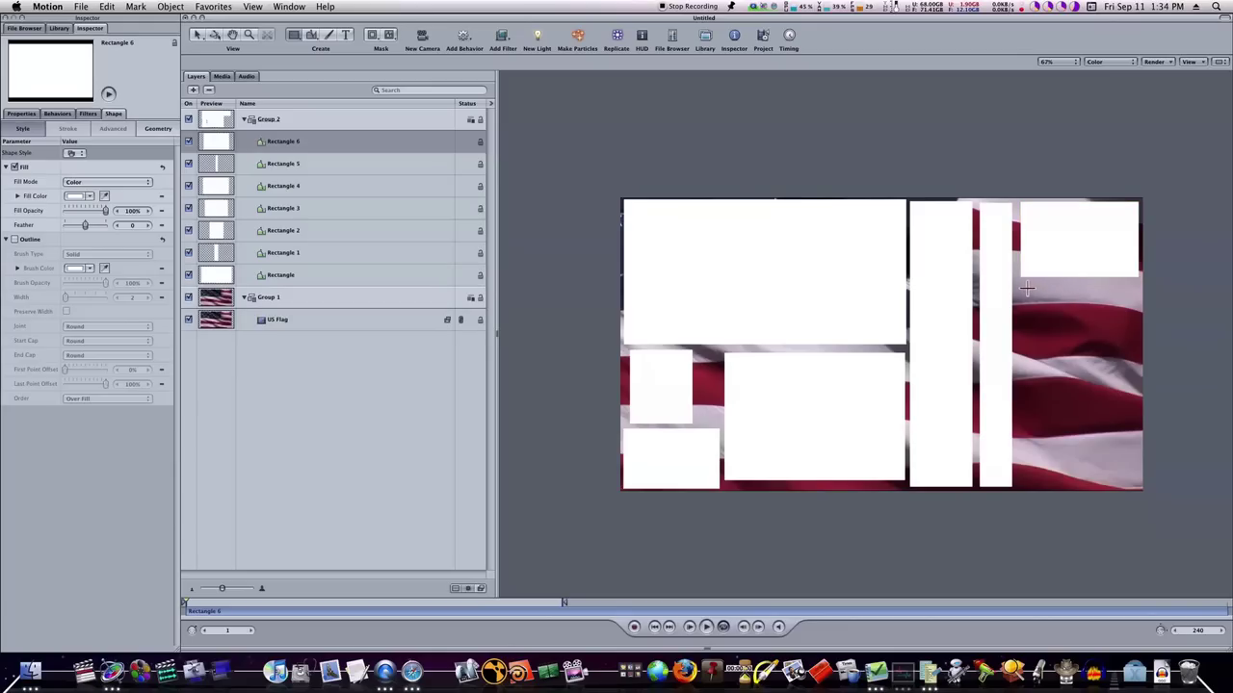
left_click_drag(1026, 289, 1139, 487)
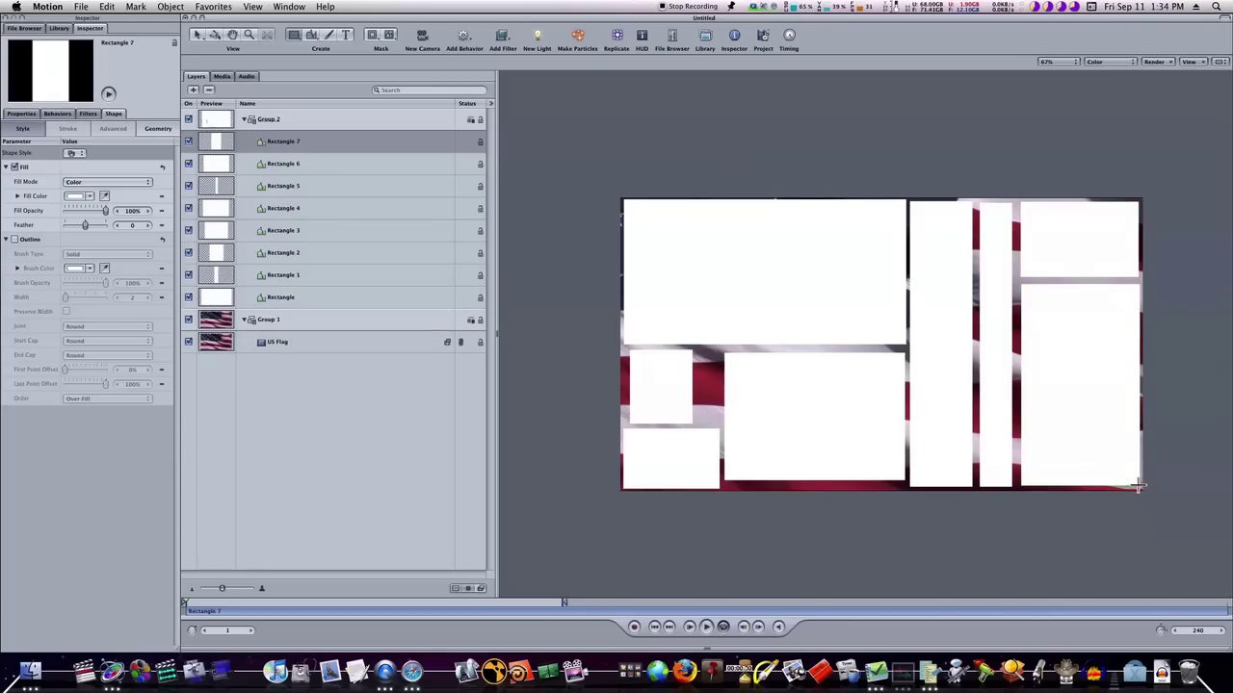
Step: Widen Rectangle 2 to match the width of the small rectangle directly below it
left_click(320, 166)
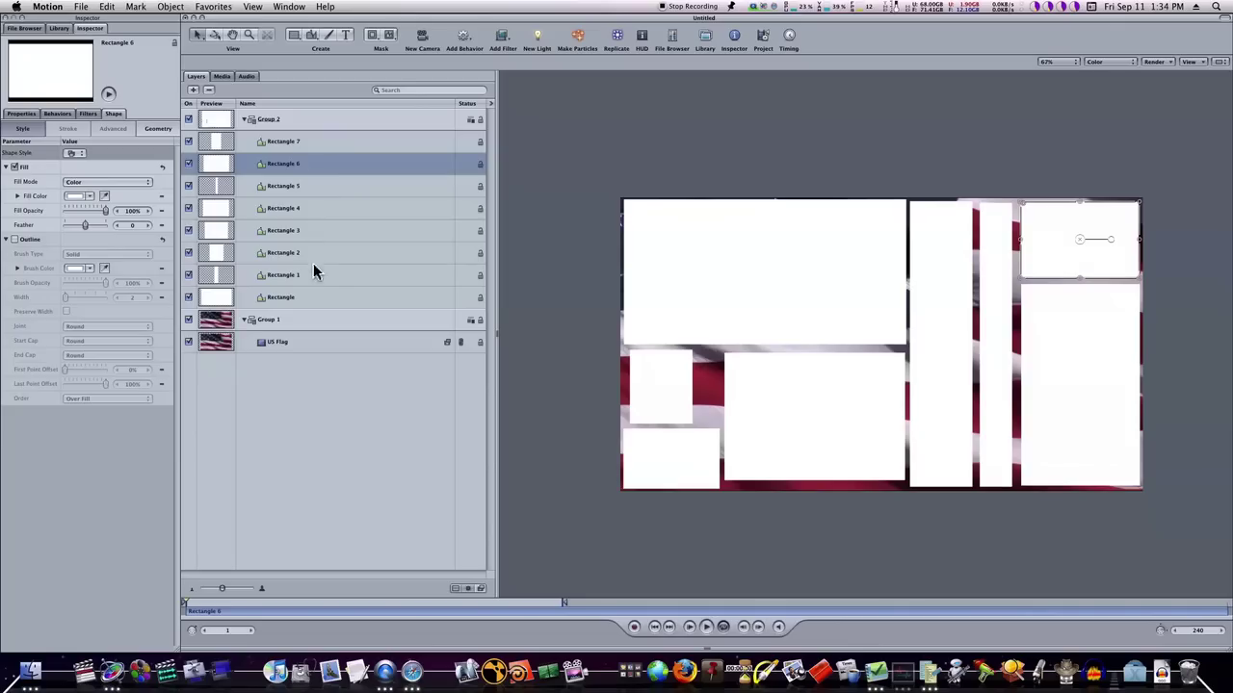
left_click(320, 297)
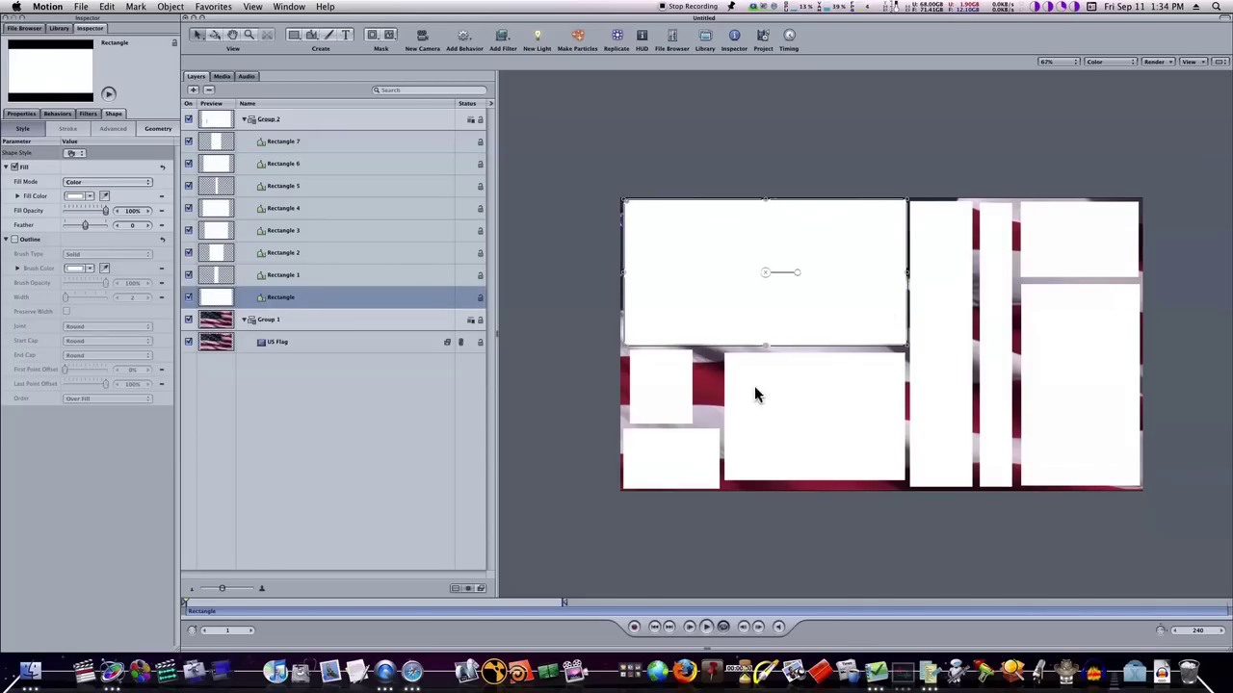
left_click(688, 394)
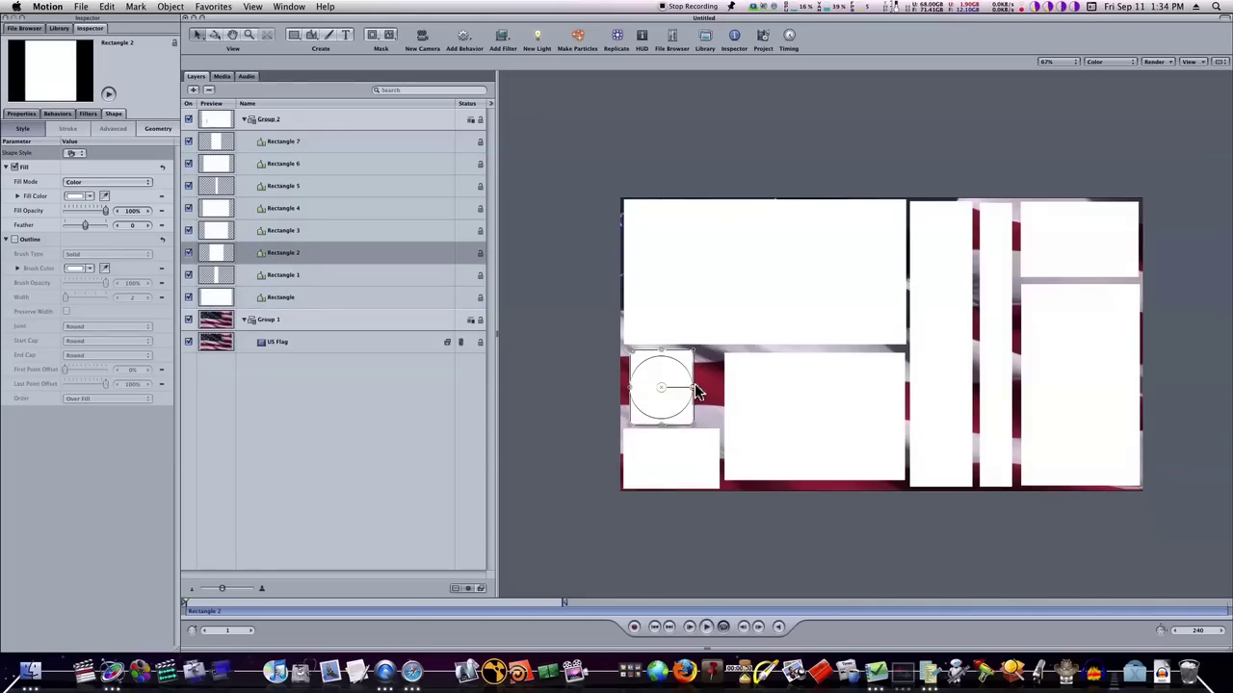
left_click_drag(665, 393, 624, 393)
Step: Turn off Snap and nudge Rectangle 2 upward so a thin gap separates it from the rectangle below
left_click(302, 7)
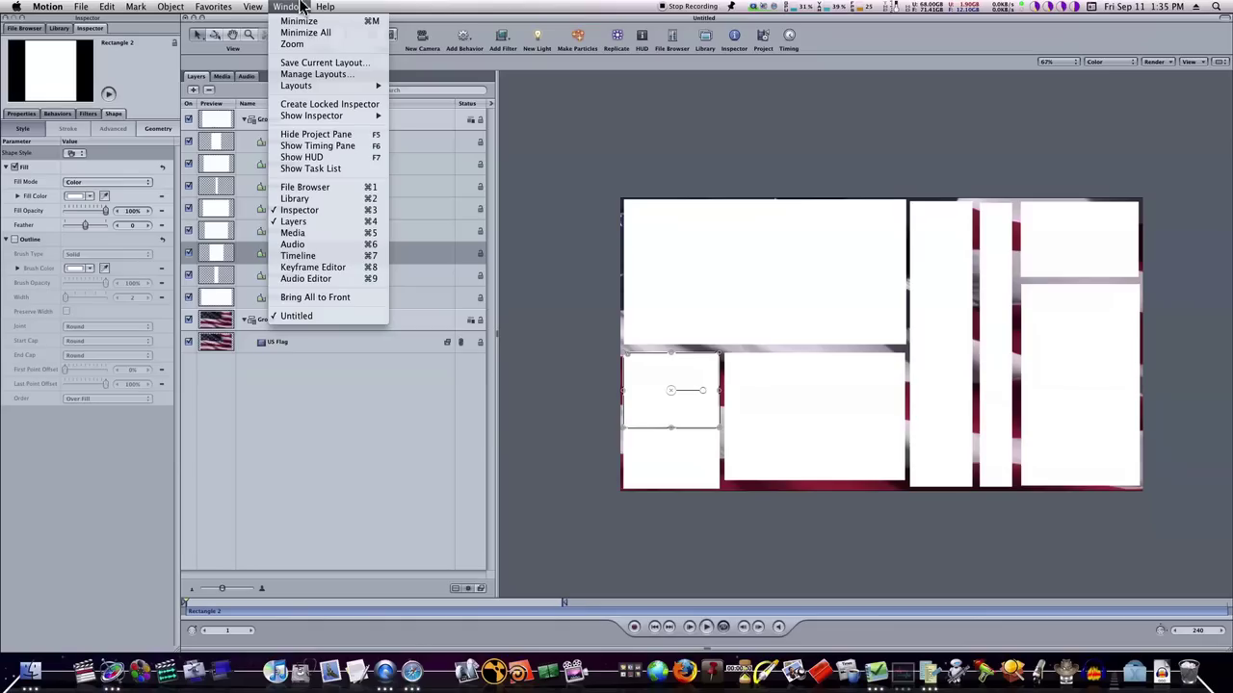
mouse_move(261, 5)
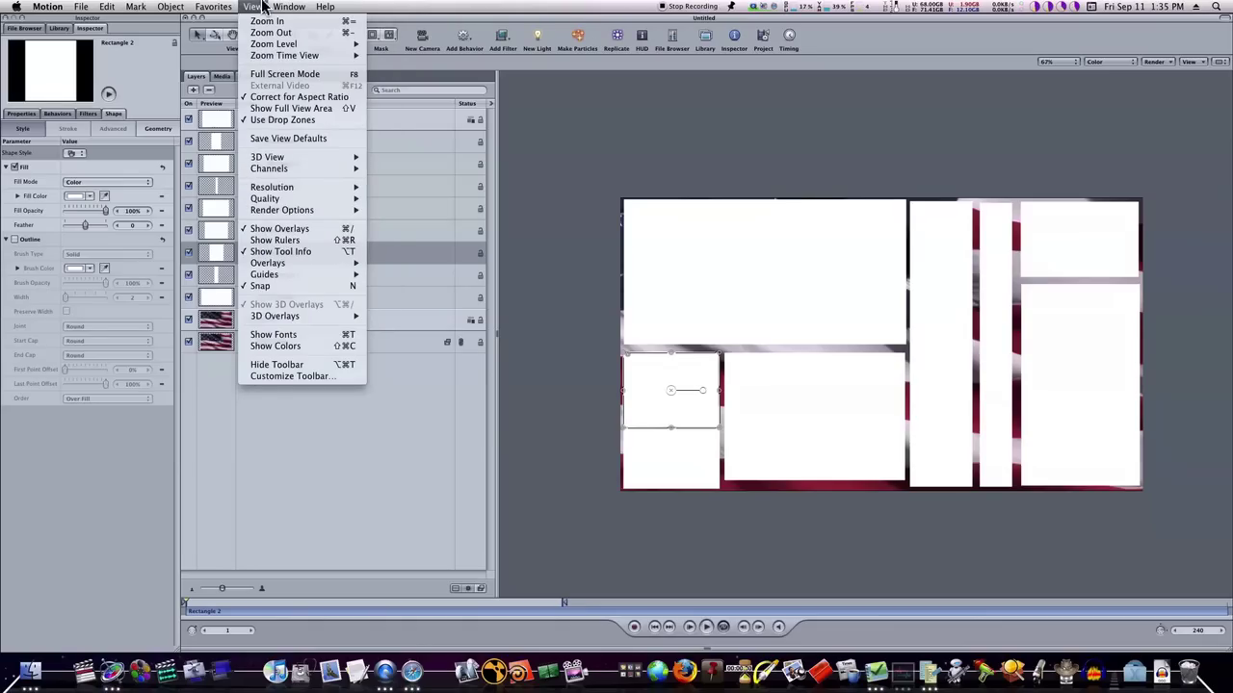
left_click(293, 285)
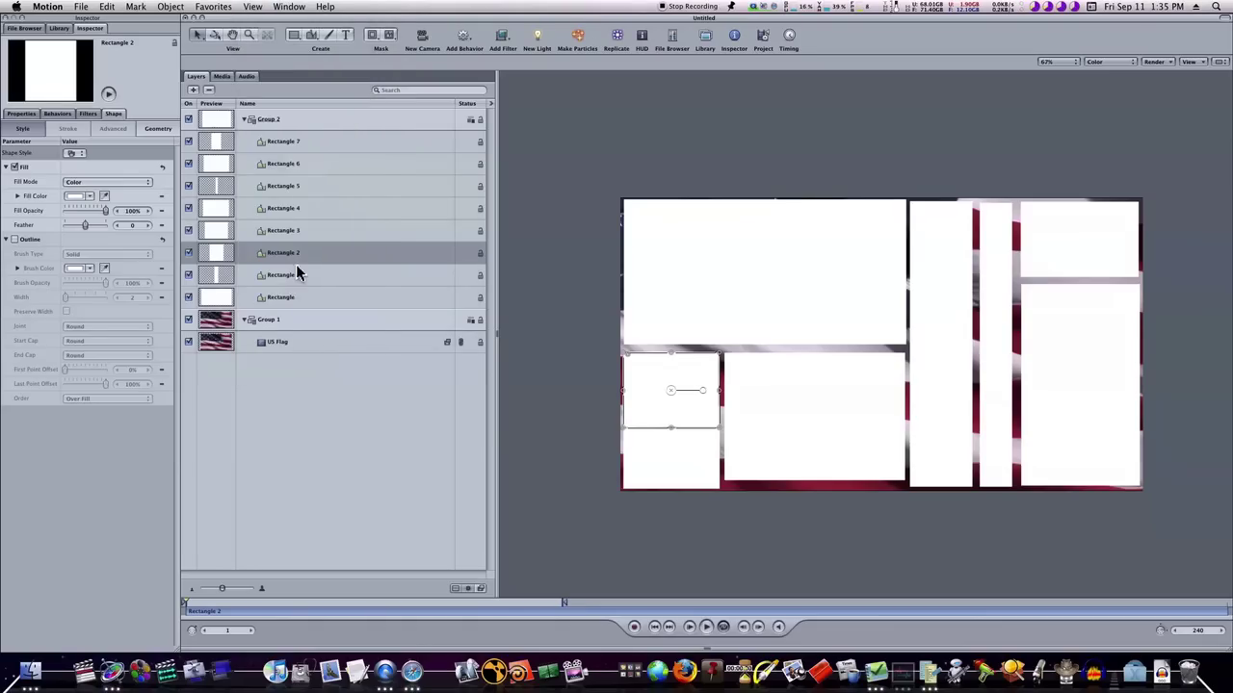
left_click_drag(671, 390, 669, 384)
left_click(666, 430)
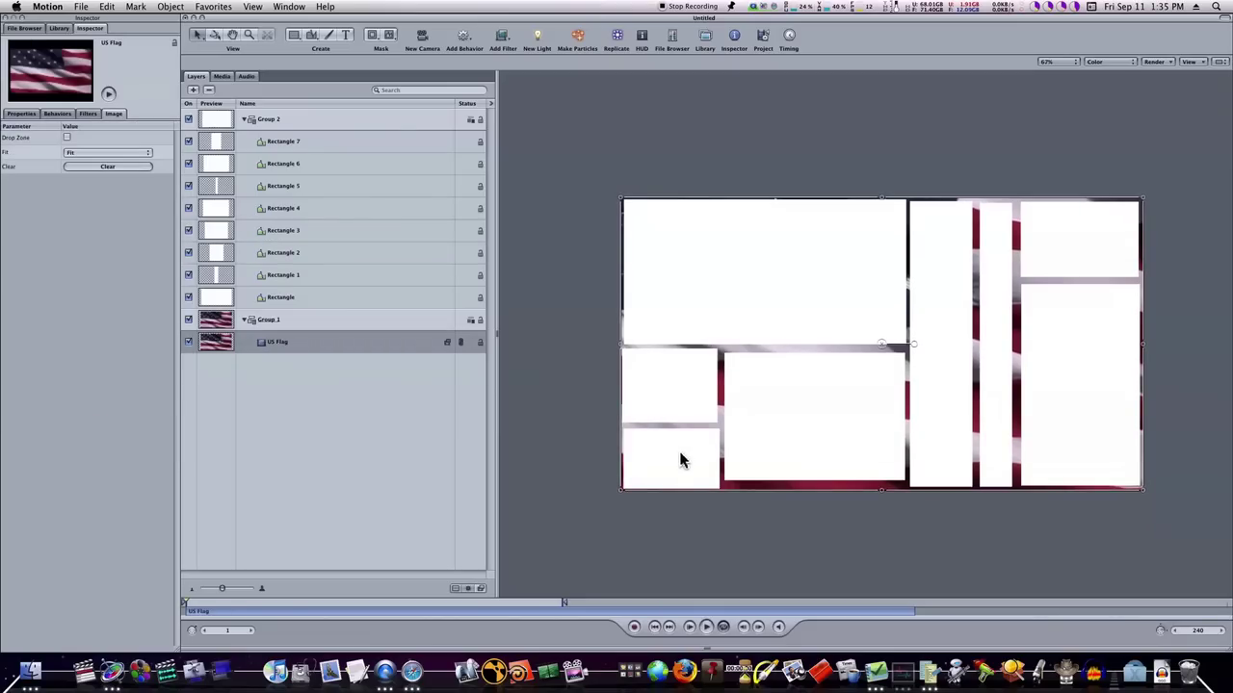
left_click(323, 314)
left_click(328, 303)
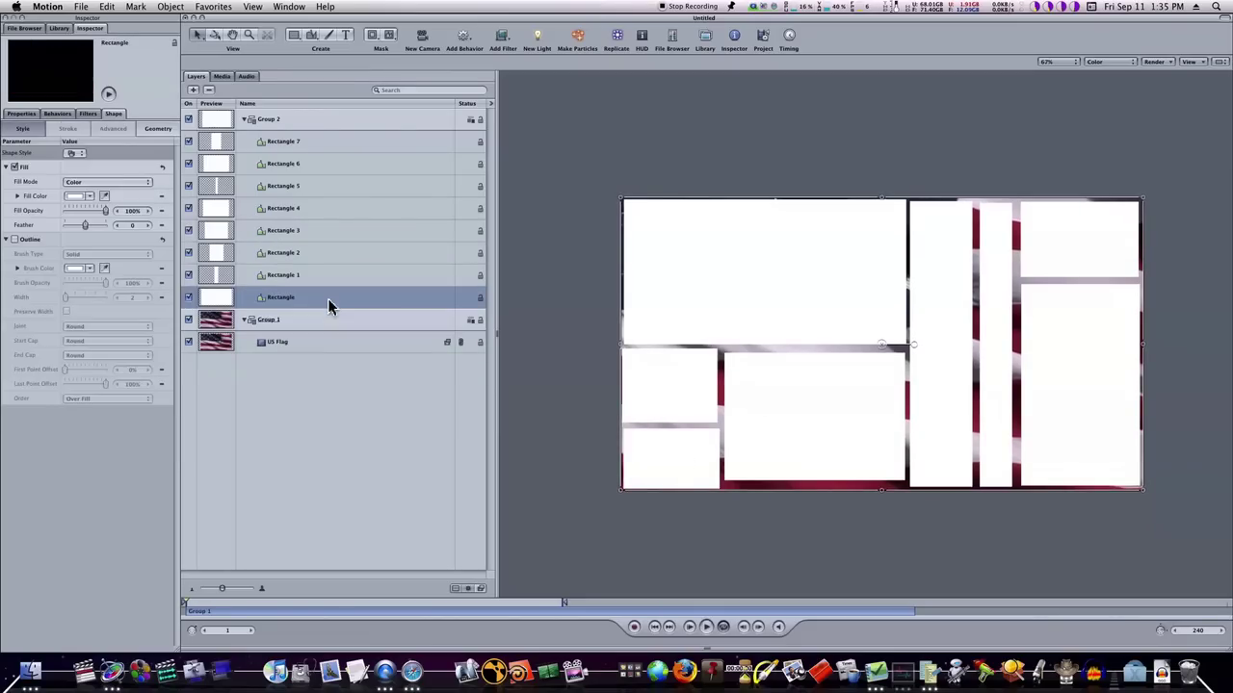
left_click(787, 318)
left_click(944, 316)
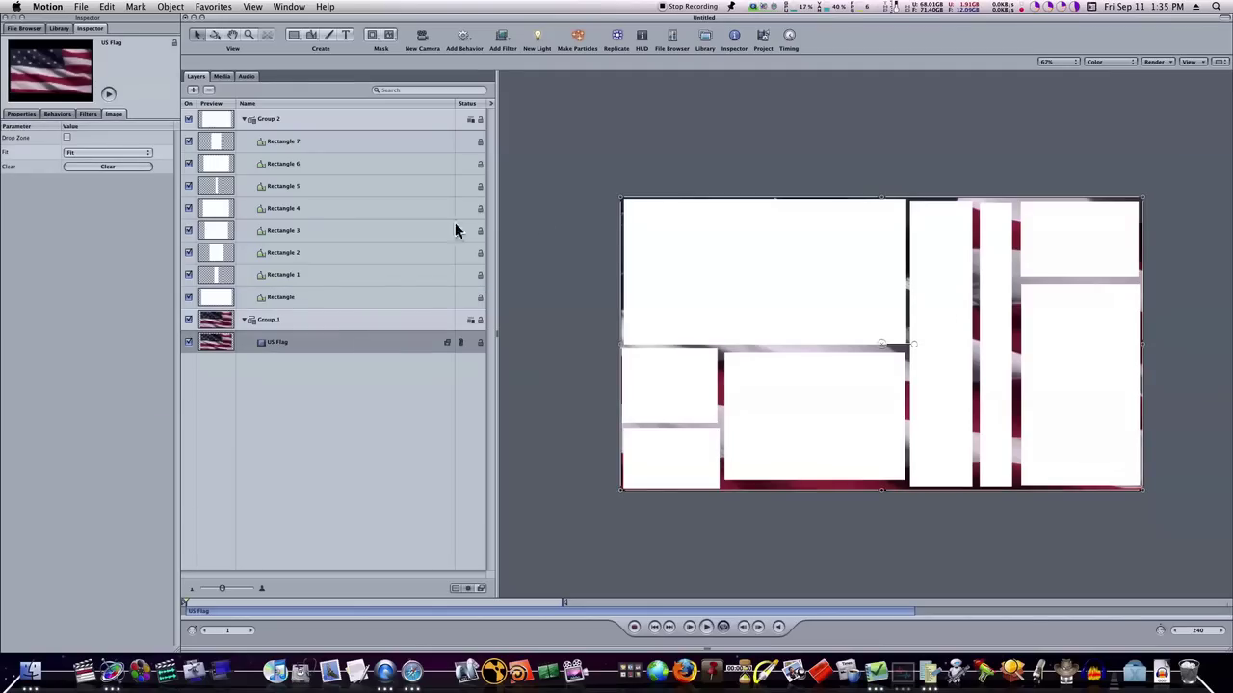
left_click(315, 271)
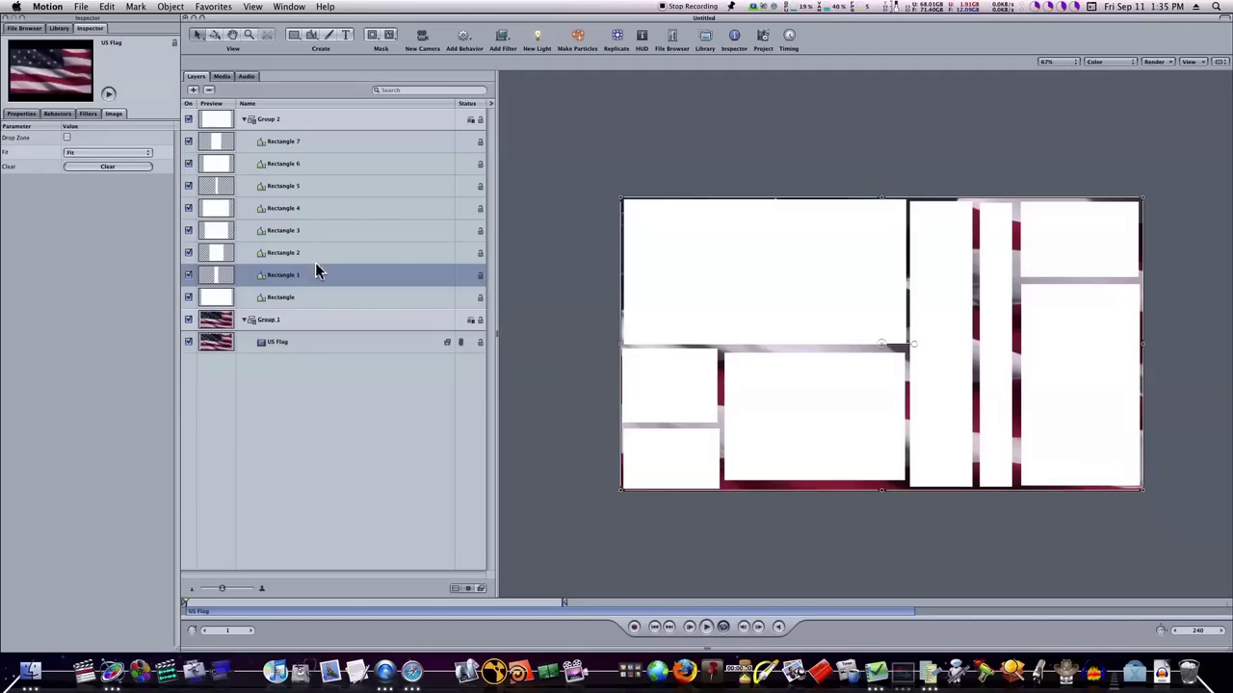
left_click(936, 325)
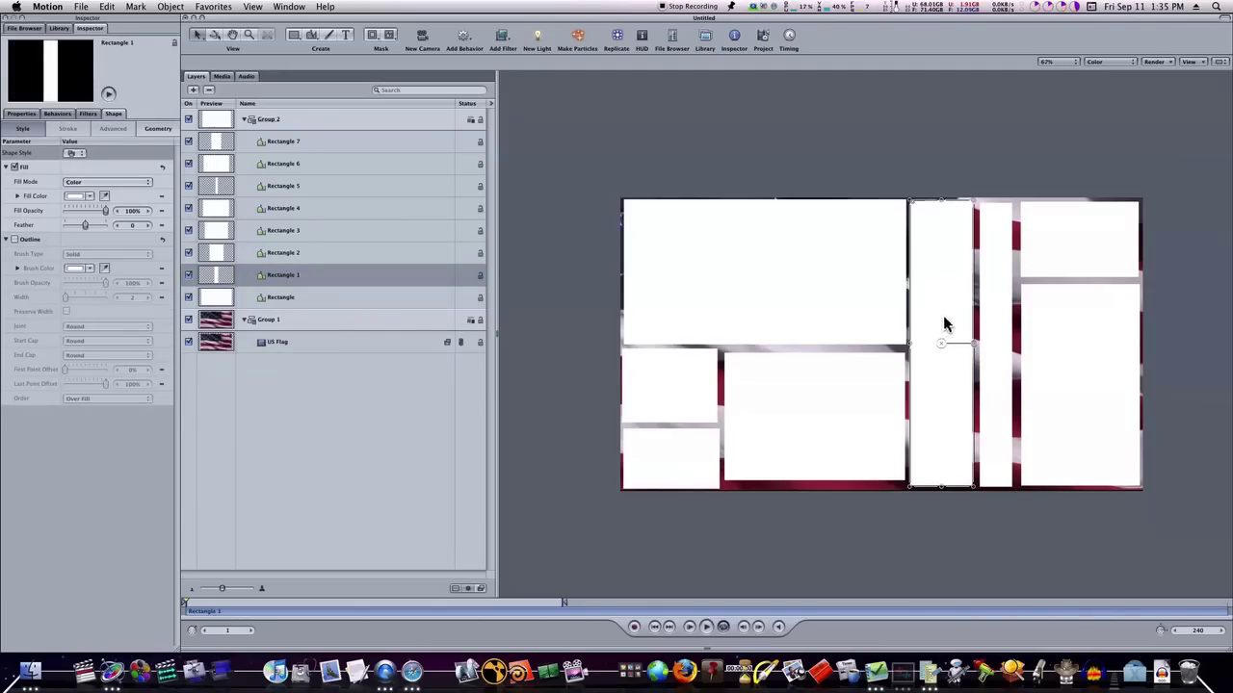
Step: Widen Rectangle 5 and adjust its position to leave only thin gaps to the shapes on either side
left_click(318, 189)
left_click(997, 350)
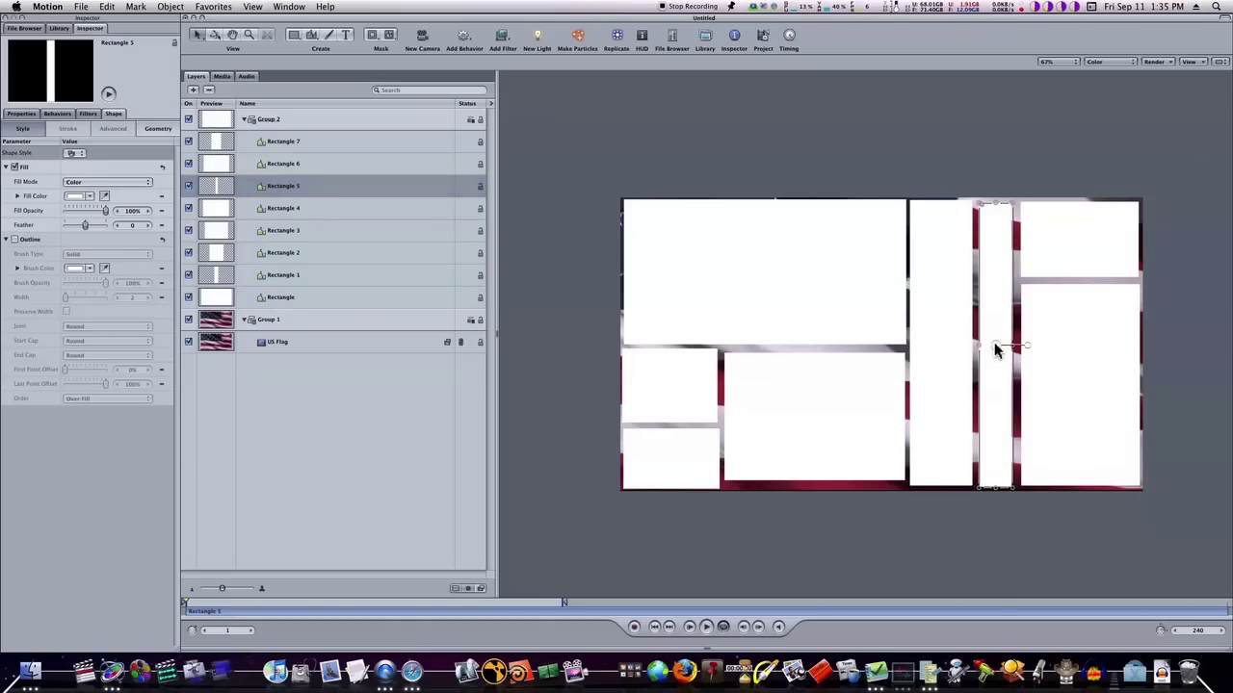
left_click_drag(982, 349, 1019, 344)
left_click(1069, 272)
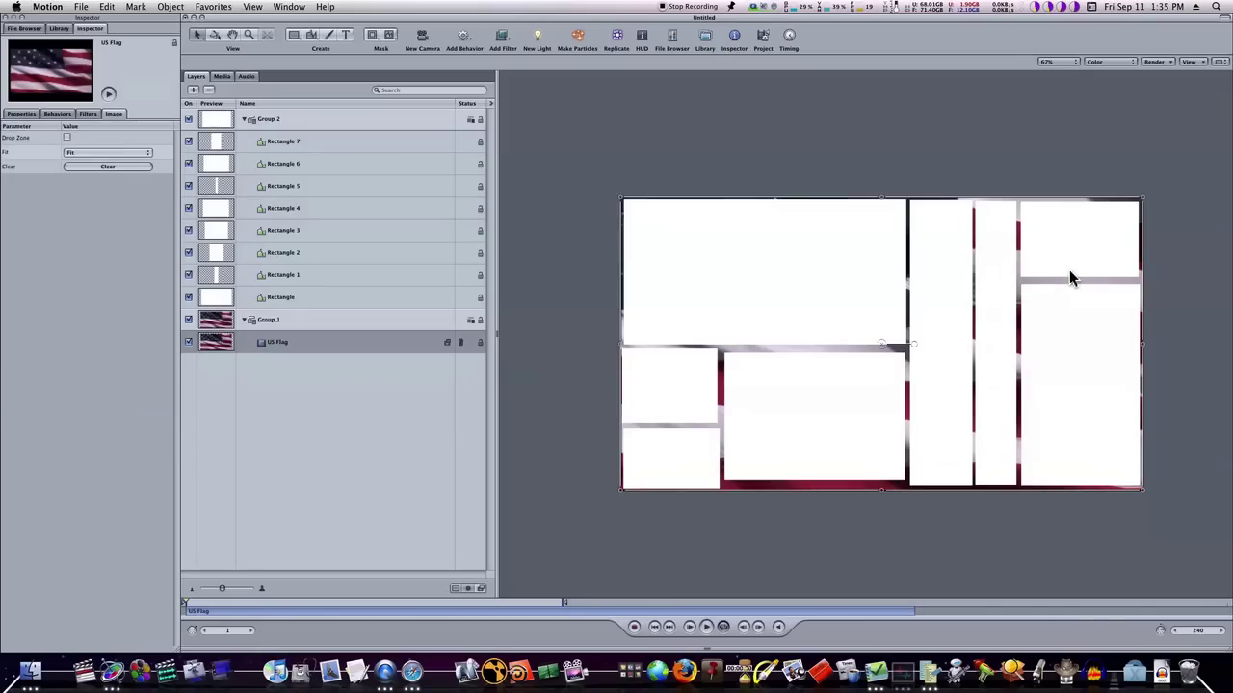
Step: Enlarge Rectangle 2 slightly and stretch Rectangle 3 upward and downward to narrow the gaps around them
left_click(296, 250)
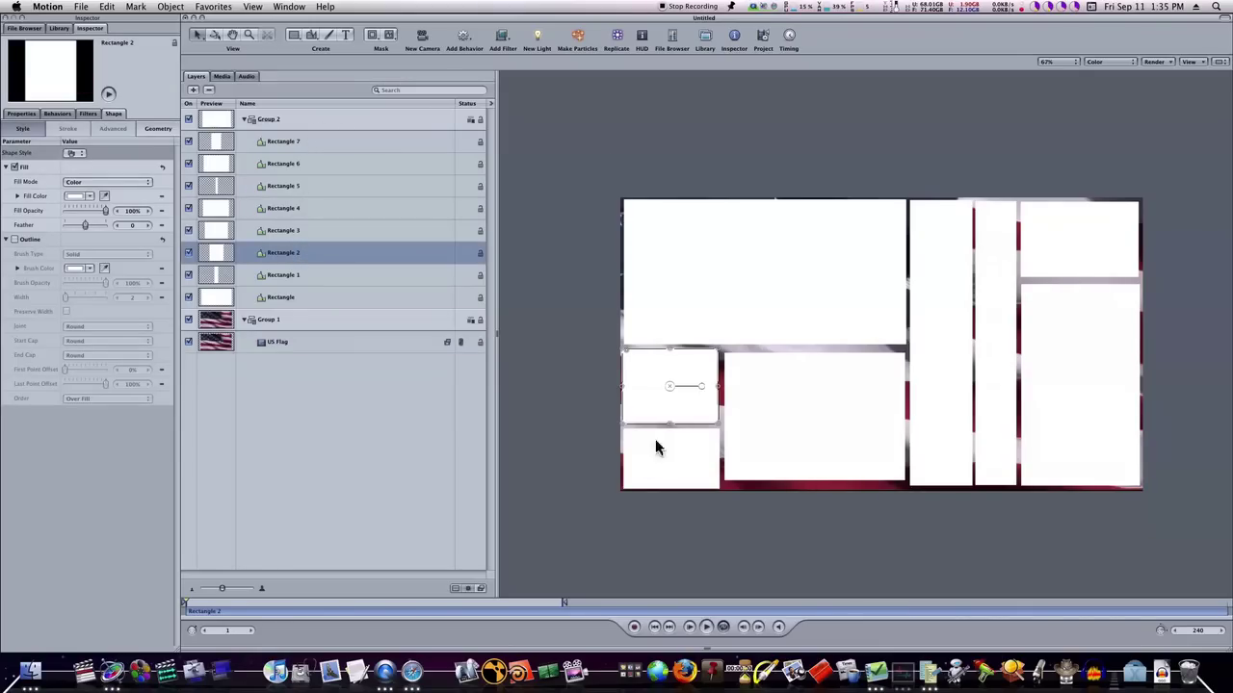
left_click_drag(672, 424, 722, 397)
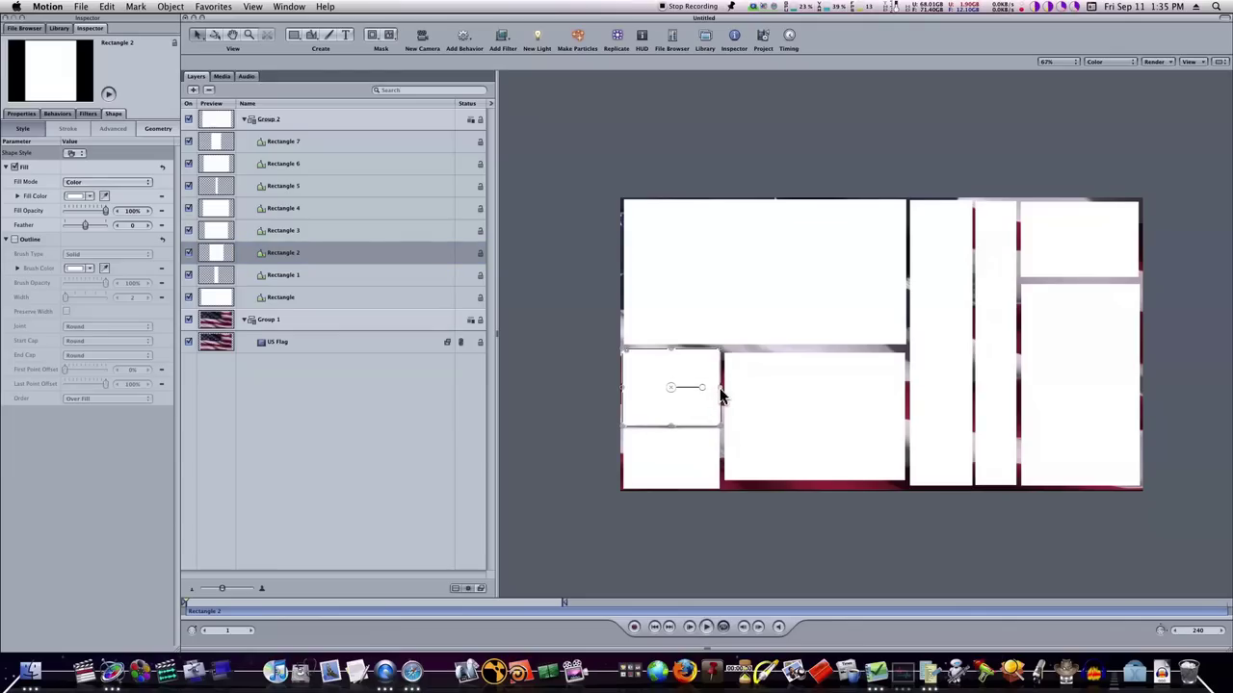
left_click(313, 229)
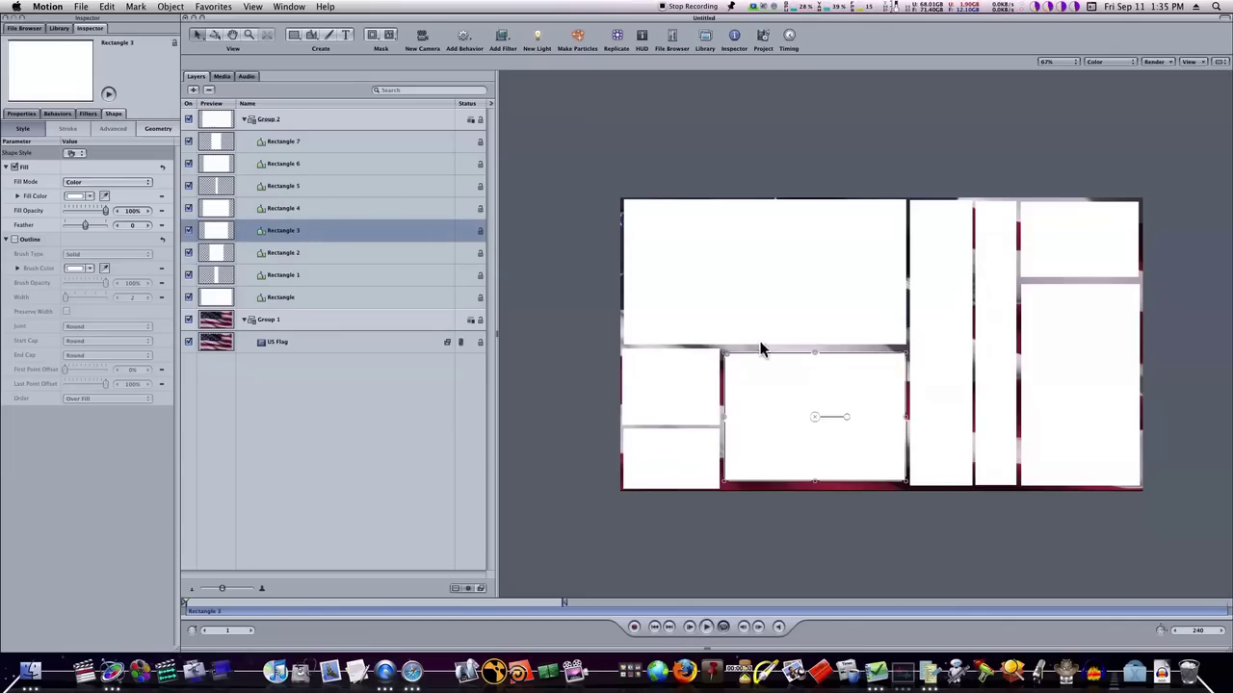
left_click_drag(817, 354, 817, 349)
left_click_drag(815, 480, 815, 491)
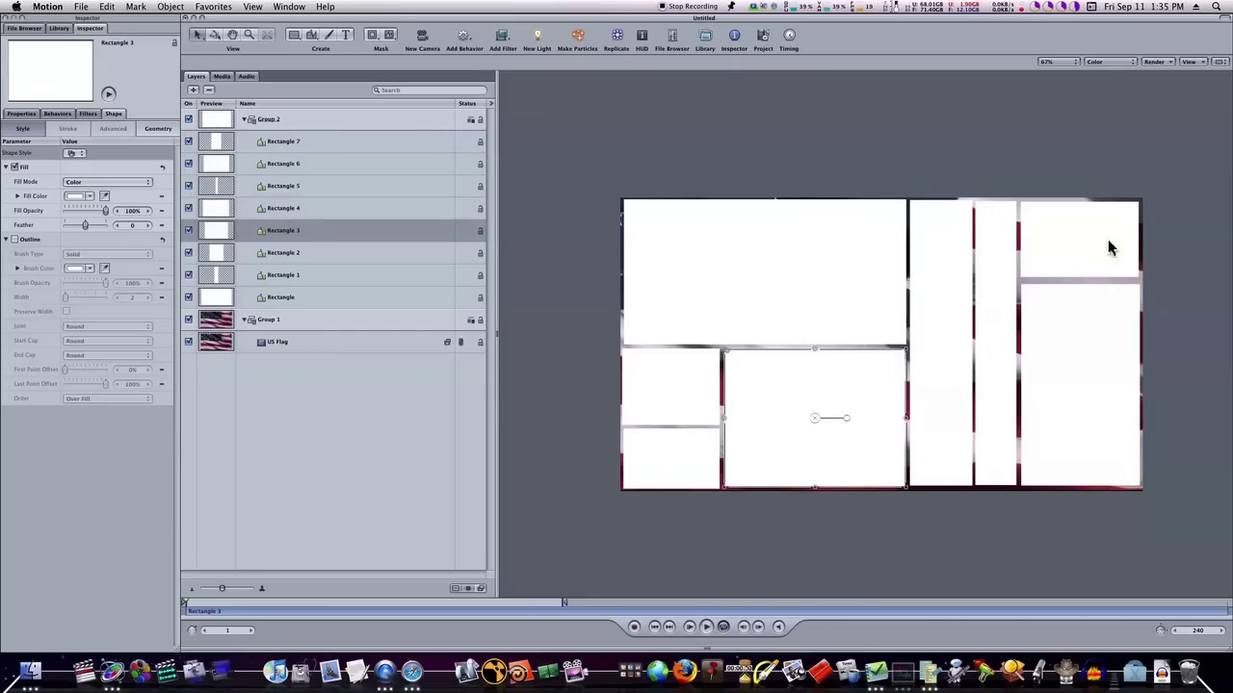
Step: Extend the top edge of Rectangle 7 upward to narrow its gap to Rectangle 6, and deselect it
left_click(298, 252)
left_click(298, 237)
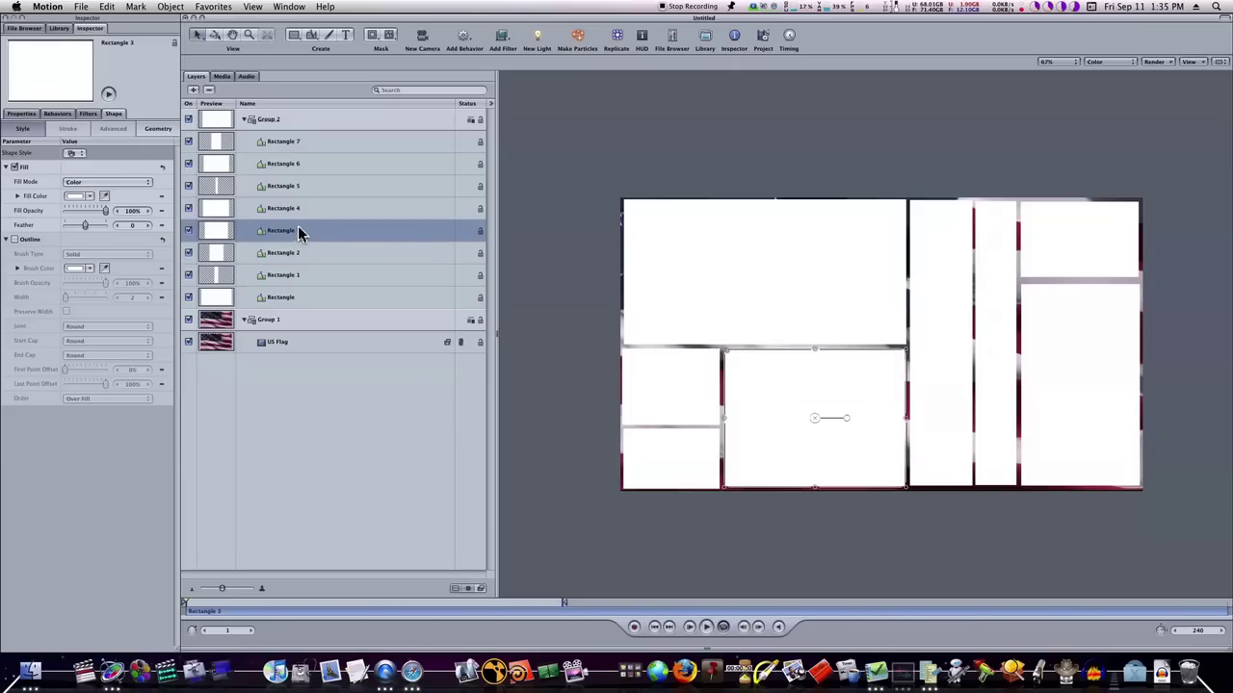
left_click(302, 144)
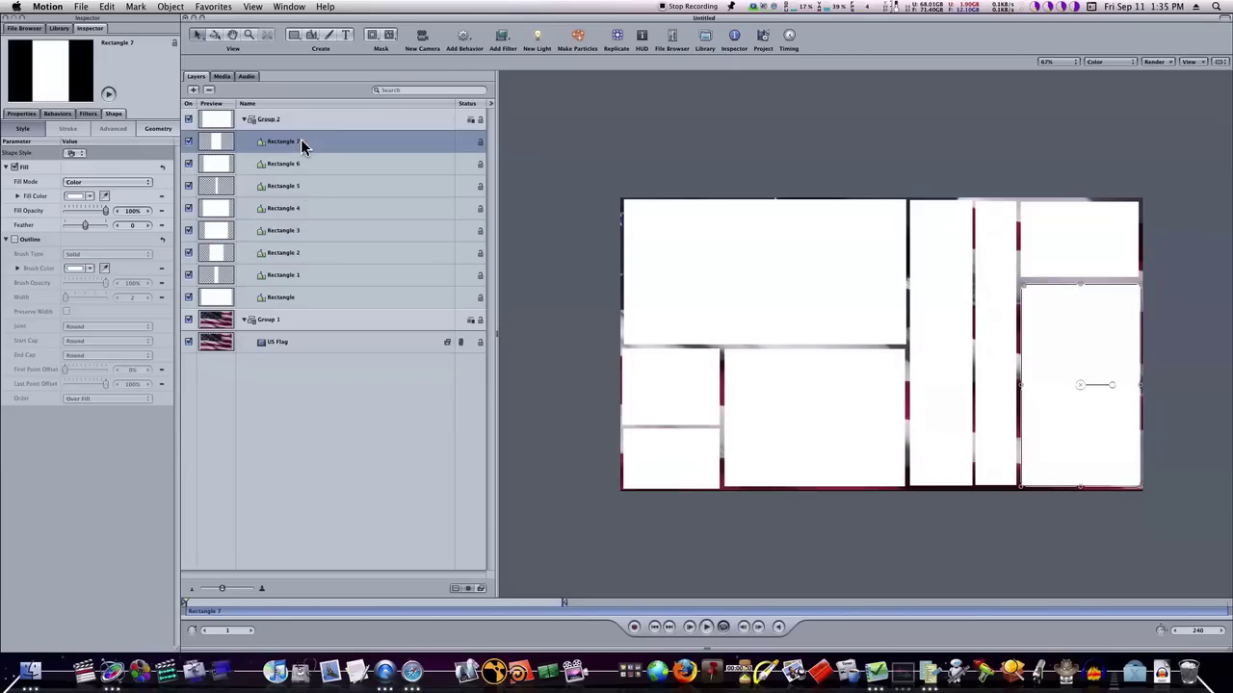
left_click_drag(1079, 281, 1079, 279)
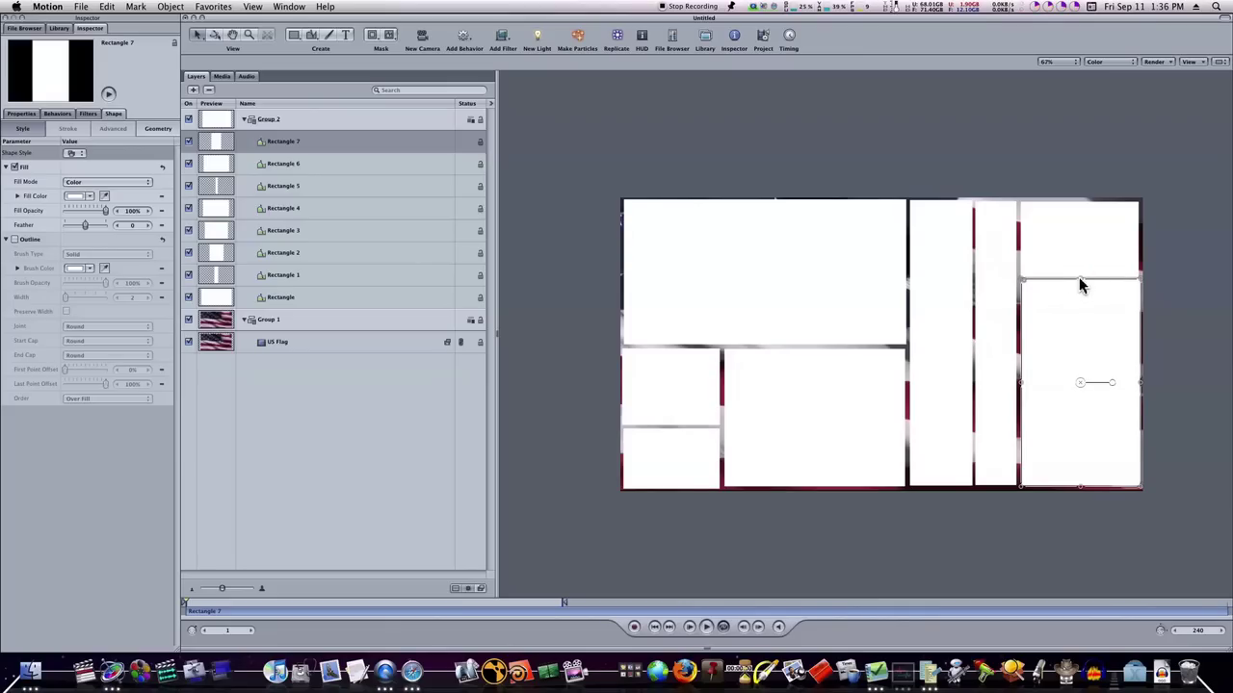
left_click(999, 535)
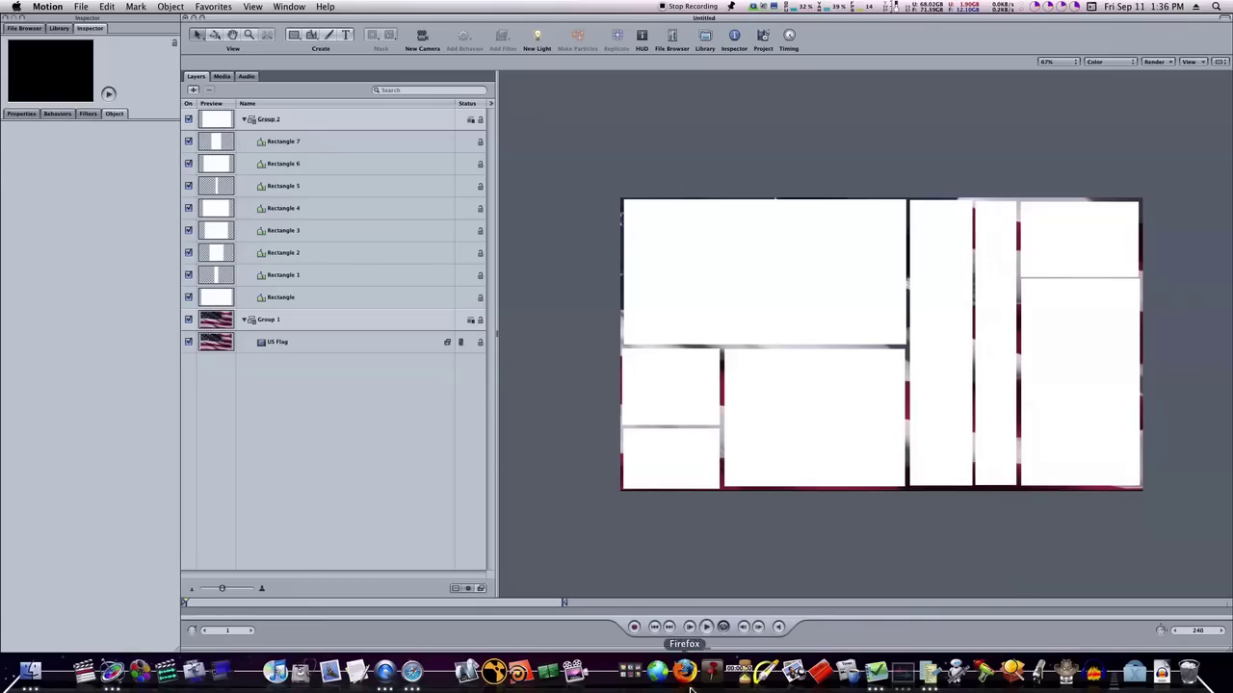
Step: Turn on keyframe recording, then move Rectangle 1 below the frame and Rectangle 2 beyond the frame's left edge
left_click(634, 626)
left_click(321, 279)
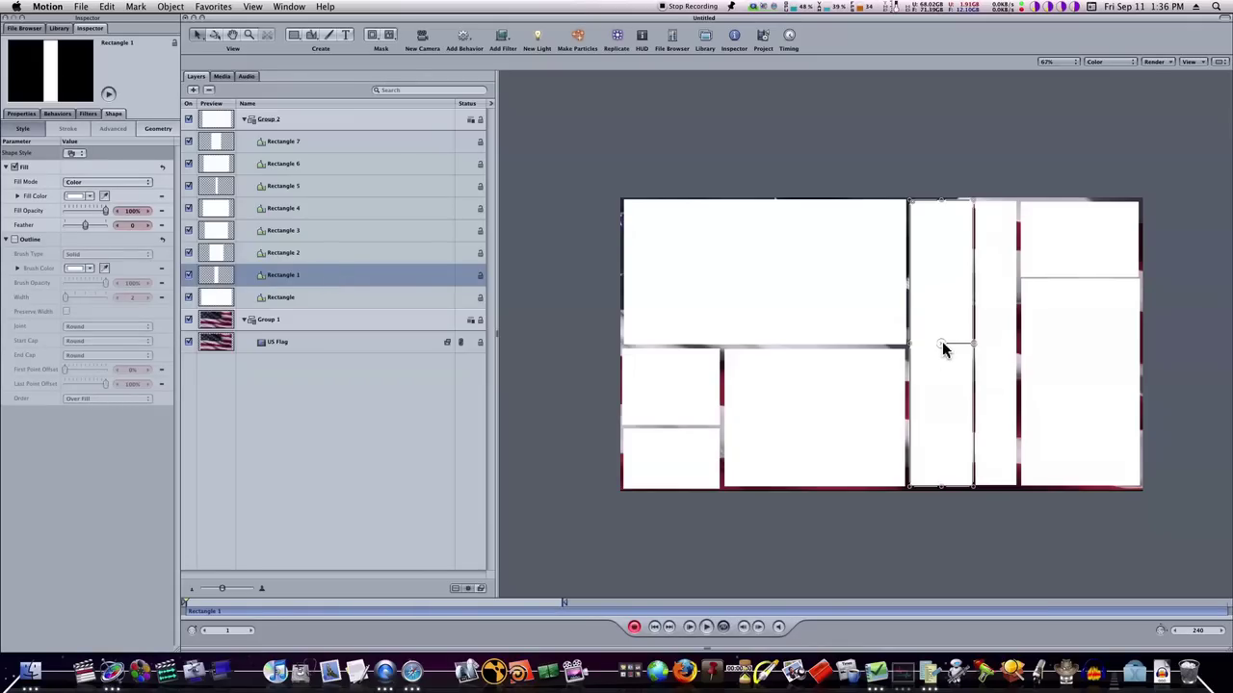
left_click_drag(942, 344, 950, 562)
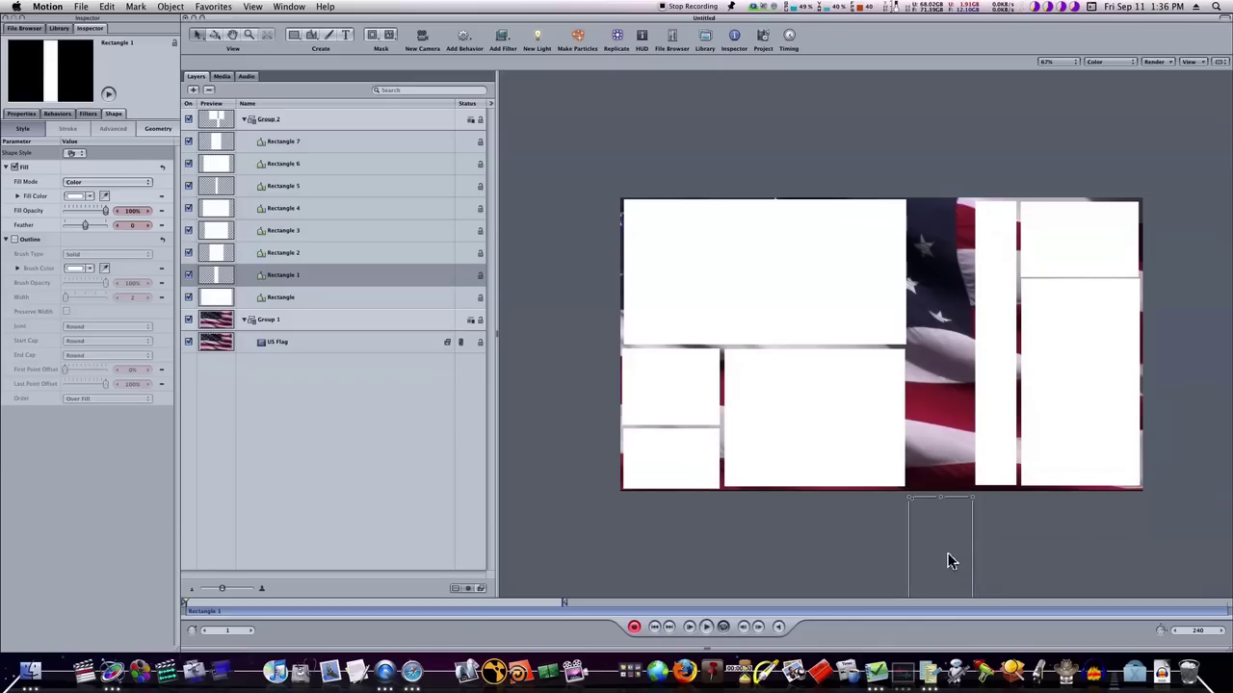
left_click(306, 253)
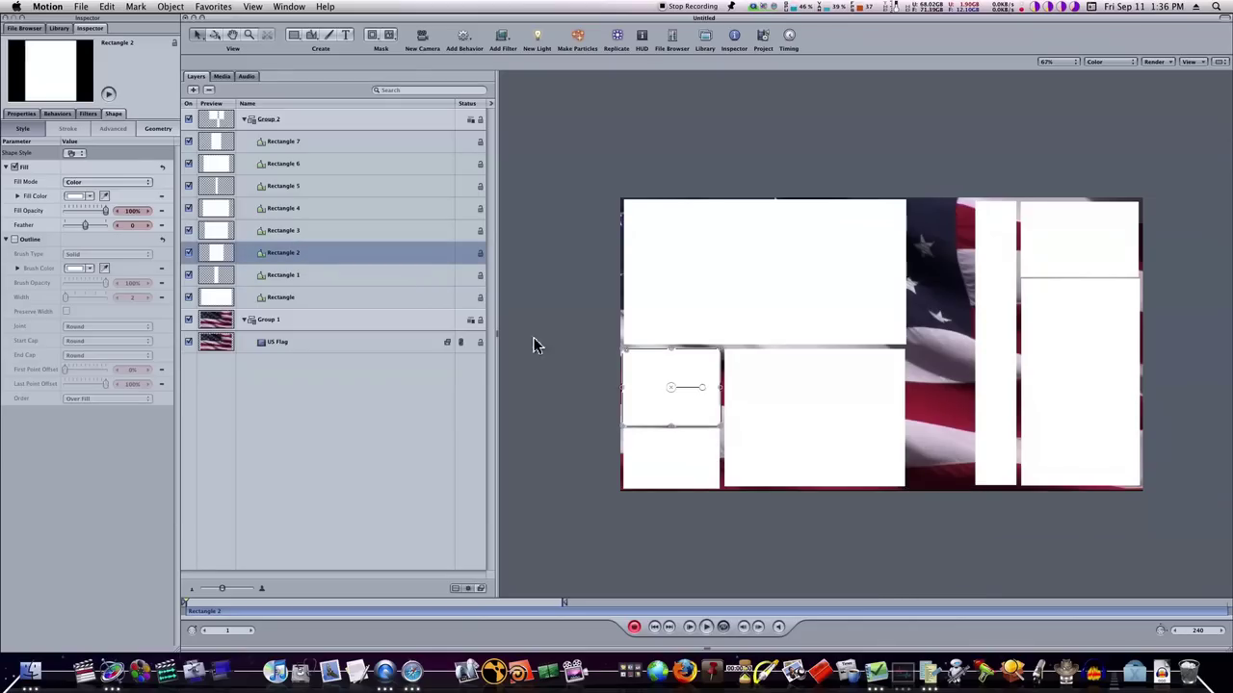
left_click_drag(661, 386, 555, 386)
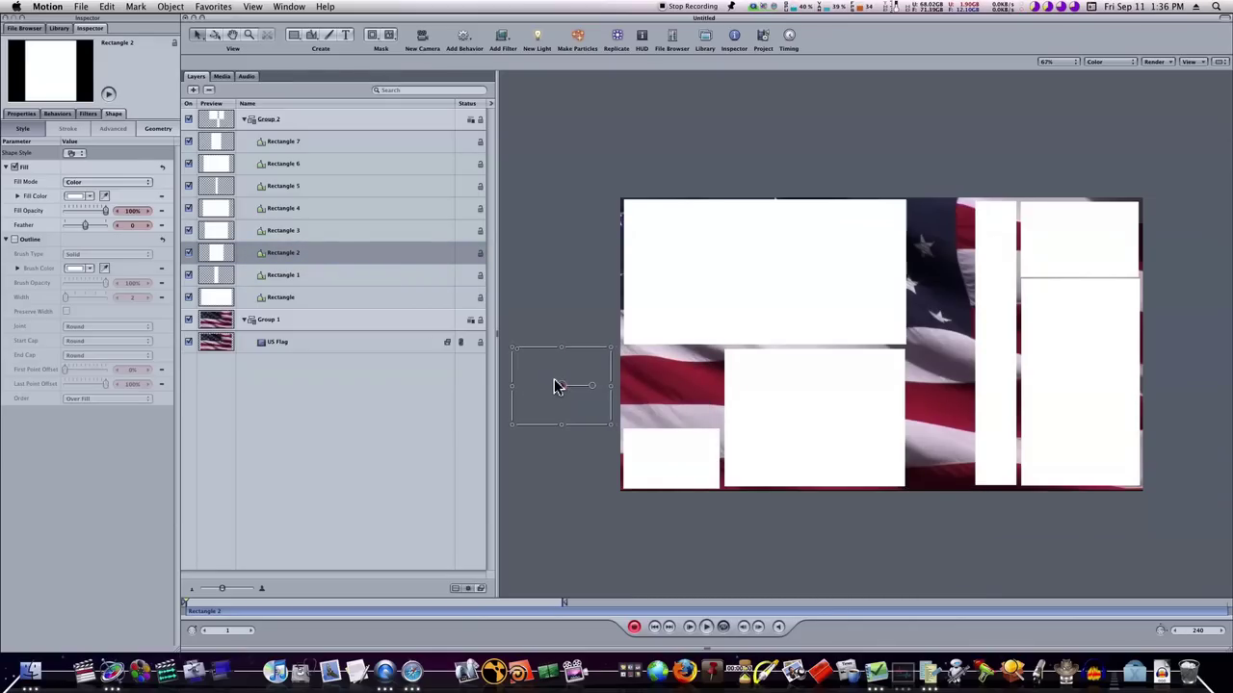
Step: Move Rectangle 3 and Rectangle 4 straight down until both sit completely below the frame at frame 1
left_click(334, 231)
left_click_drag(815, 415, 817, 582)
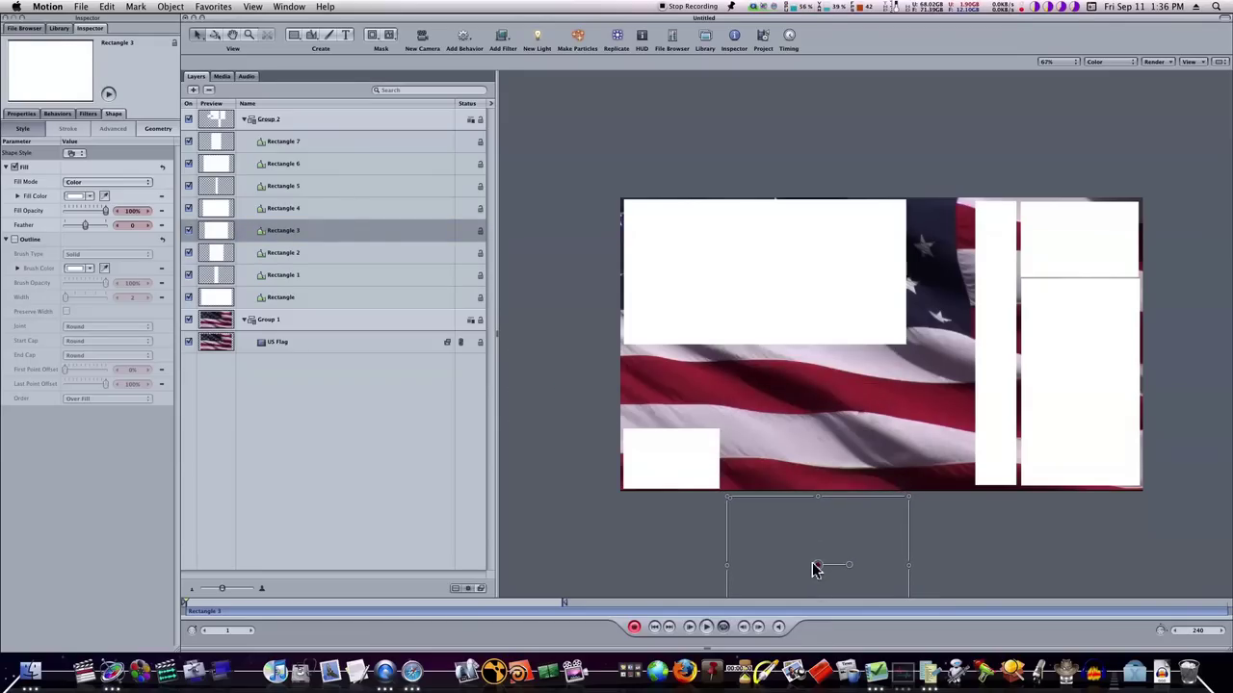
left_click(290, 200)
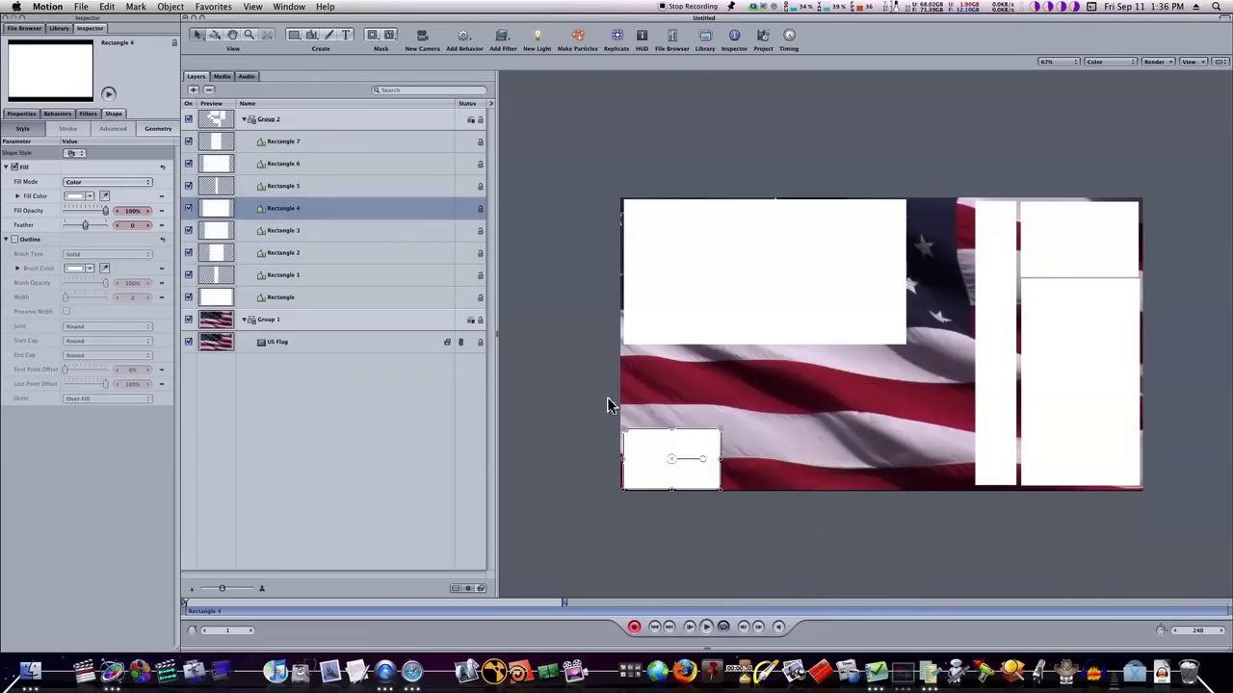
left_click_drag(672, 461, 671, 527)
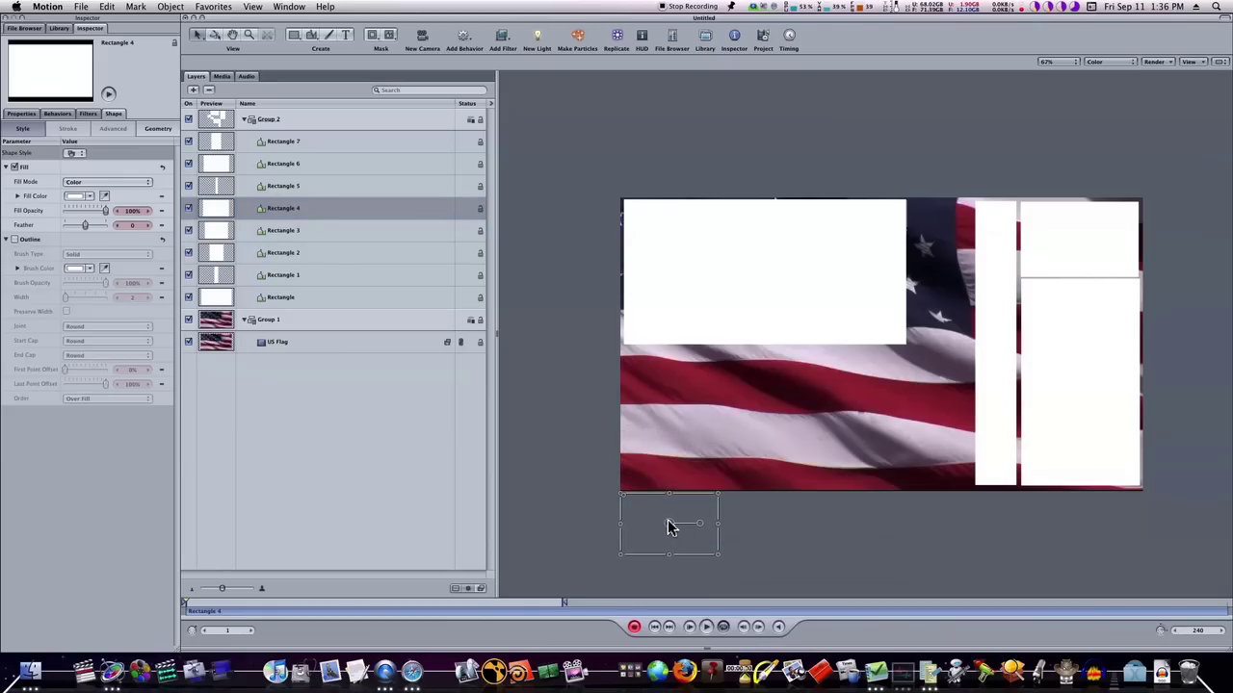
Step: Move Rectangle 5 beyond the frame's right edge and Rectangle 6 below the frame at frame 1
left_click(331, 187)
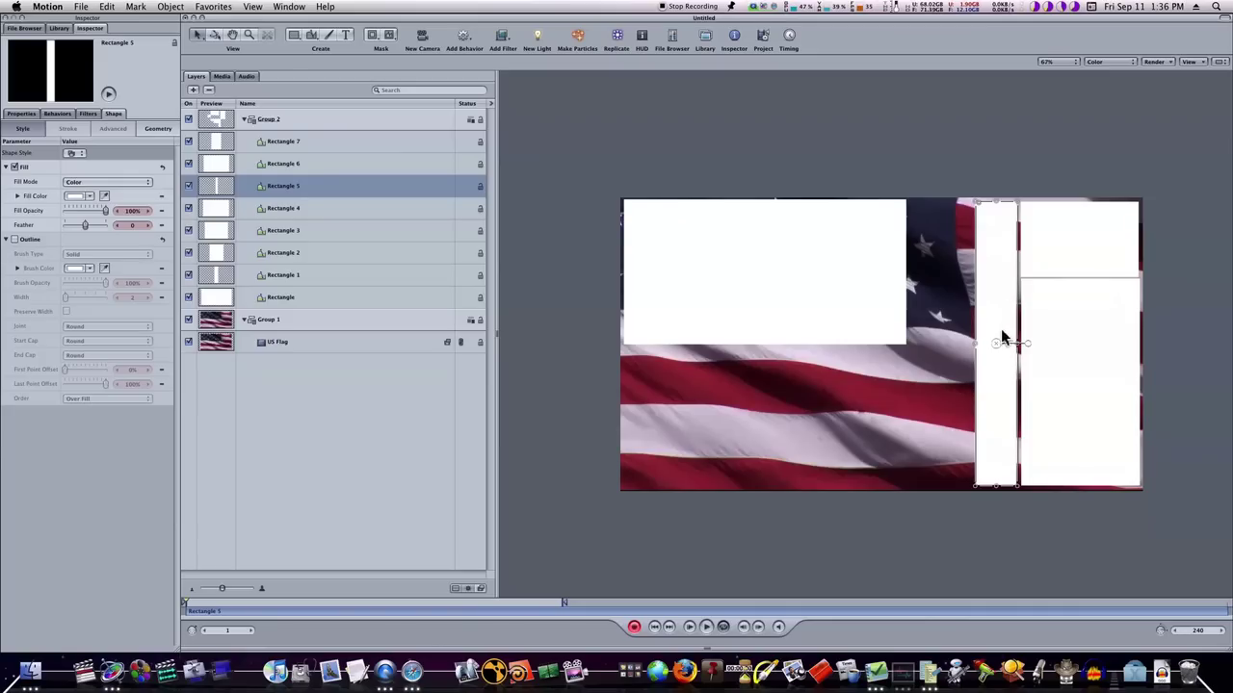
left_click_drag(998, 347, 1170, 344)
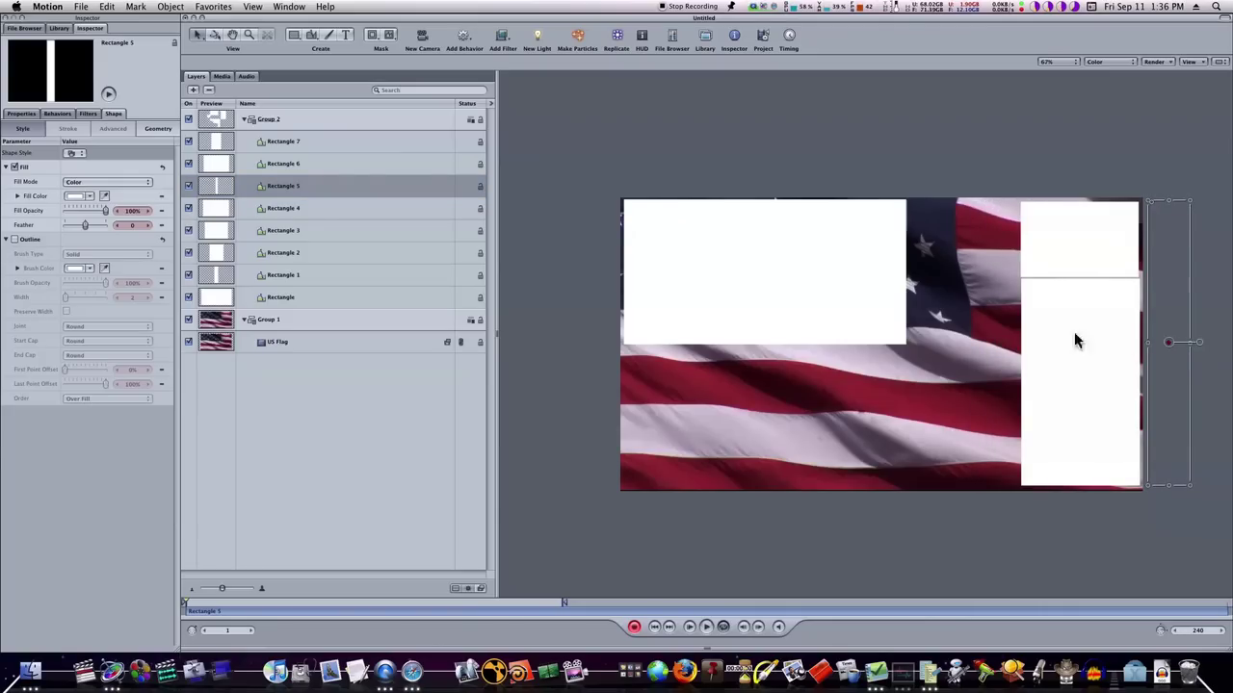
left_click(342, 159)
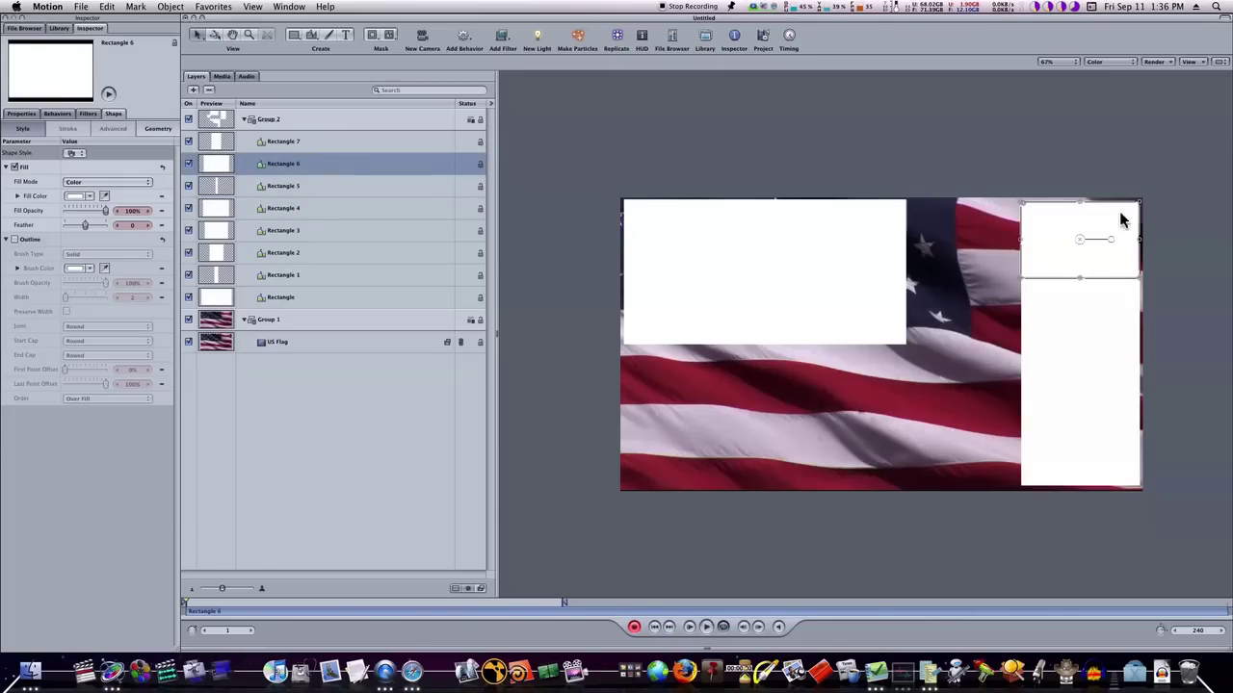
left_click_drag(1077, 243, 1083, 538)
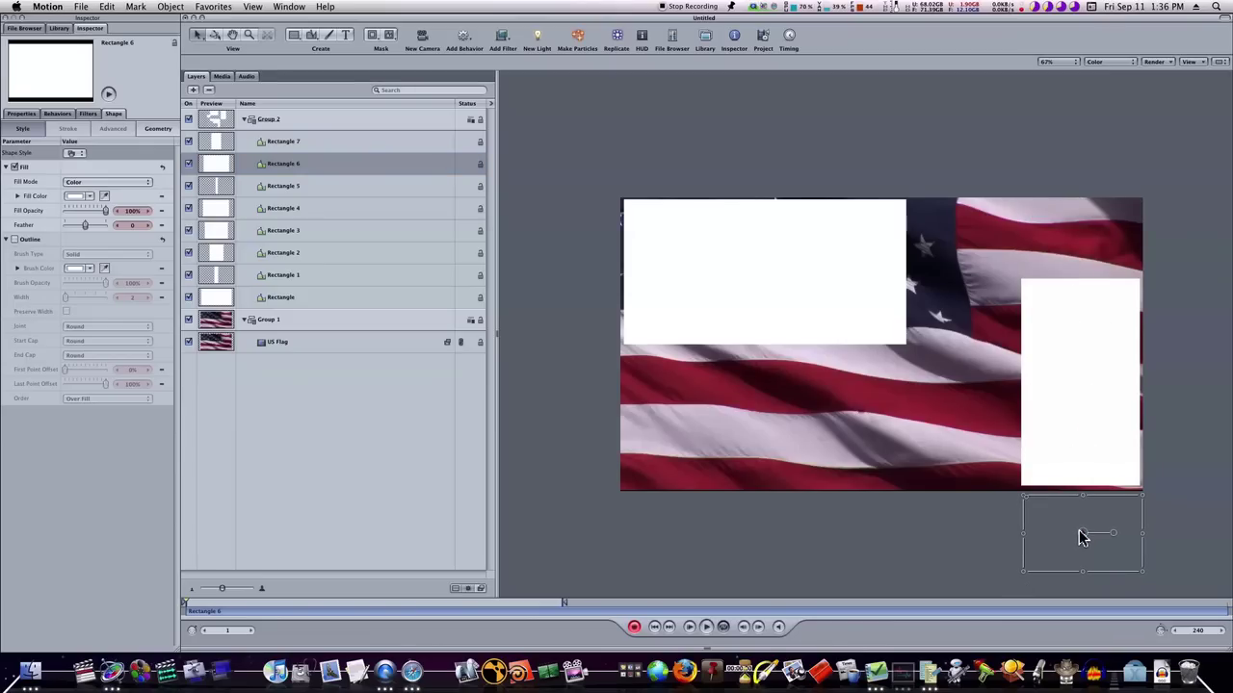
Step: Move Rectangle 7 and the original large Rectangle above the frame so the flag clip is fully uncovered
left_click(393, 146)
left_click_drag(1084, 384, 1080, 82)
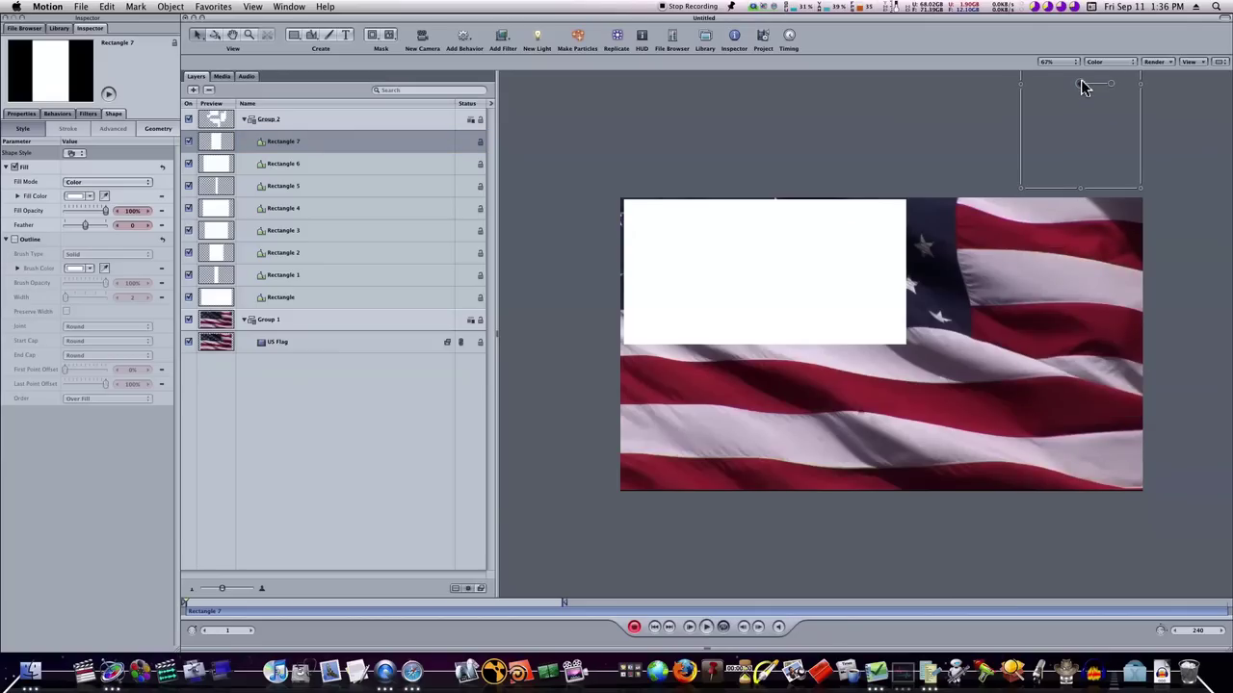
left_click(385, 289)
left_click_drag(749, 308, 745, 155)
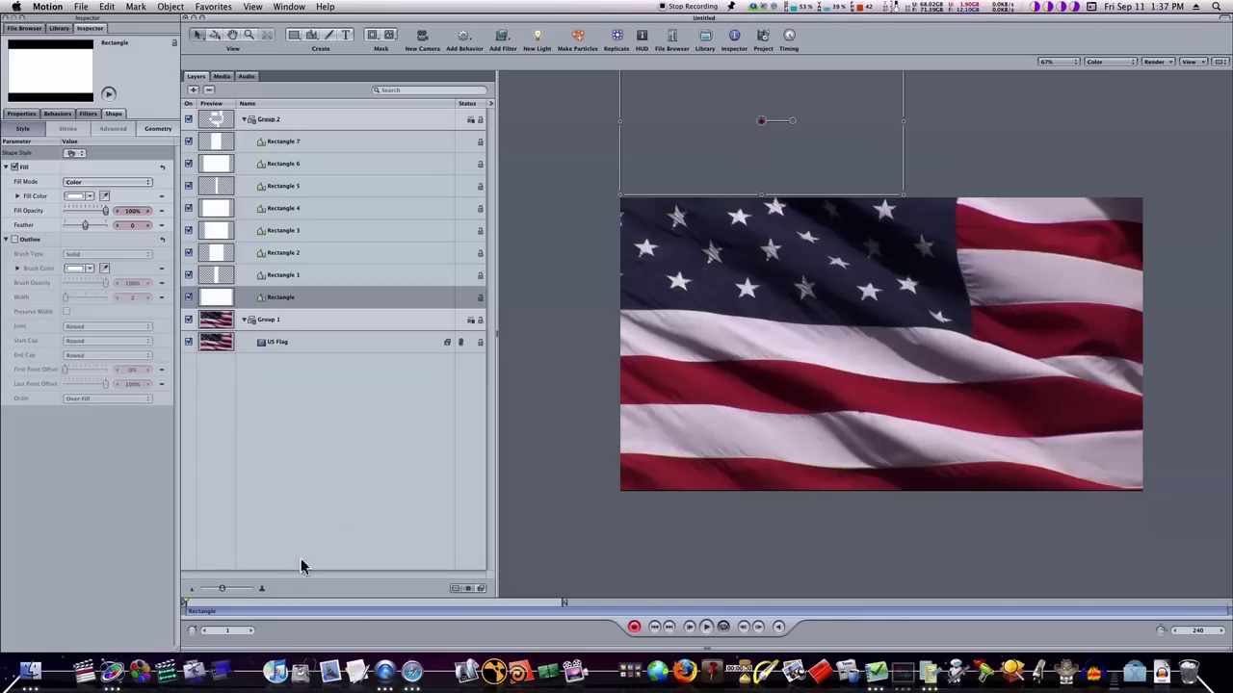
Step: Go to frame 39 and move the large Rectangle back down into the frame's upper-left corner to record its end position
left_click(343, 607)
left_click_drag(343, 607, 349, 608)
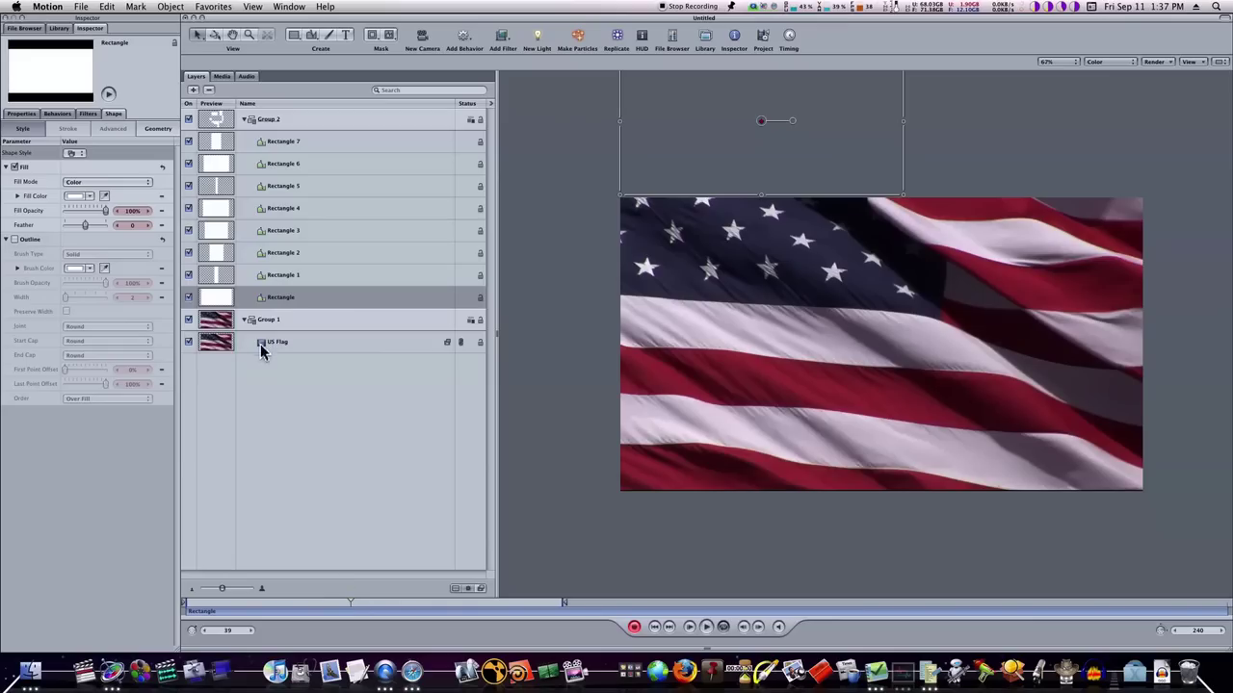
left_click_drag(795, 174, 786, 257)
left_click_drag(793, 288, 796, 319)
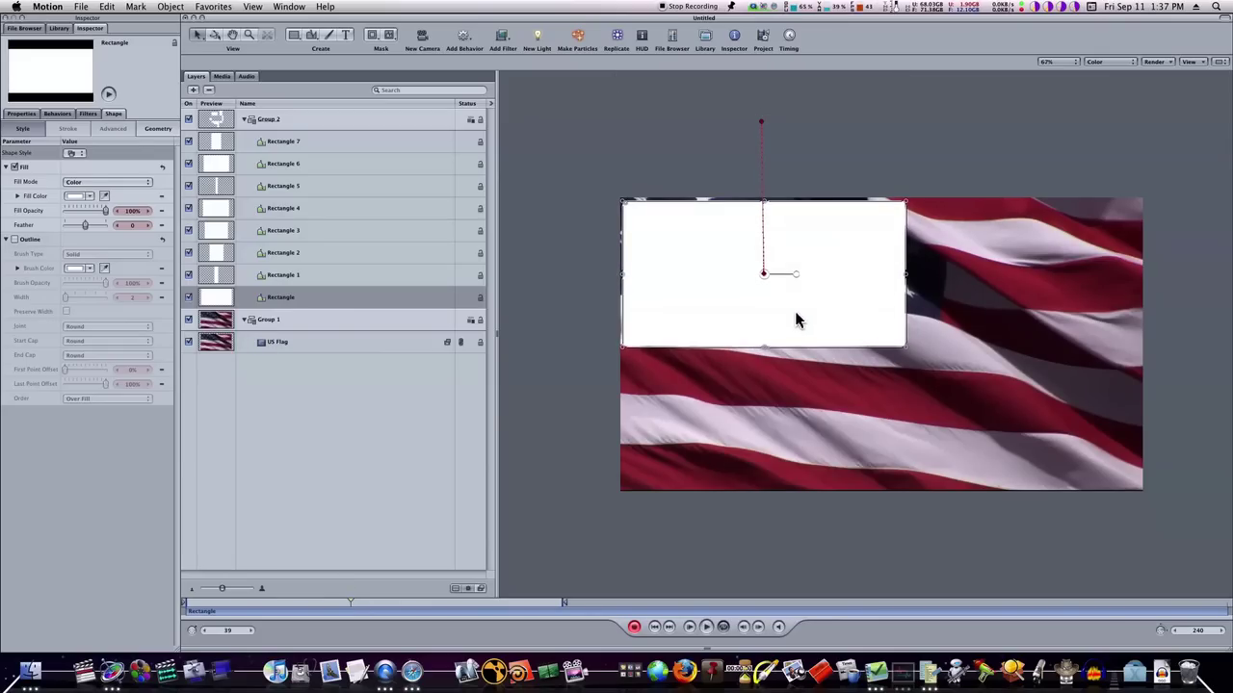
Step: At frame 39, move Rectangle 1 and Rectangle 2 back to their mosaic positions beside and below the large Rectangle
left_click(270, 276)
left_click_drag(944, 553, 943, 257)
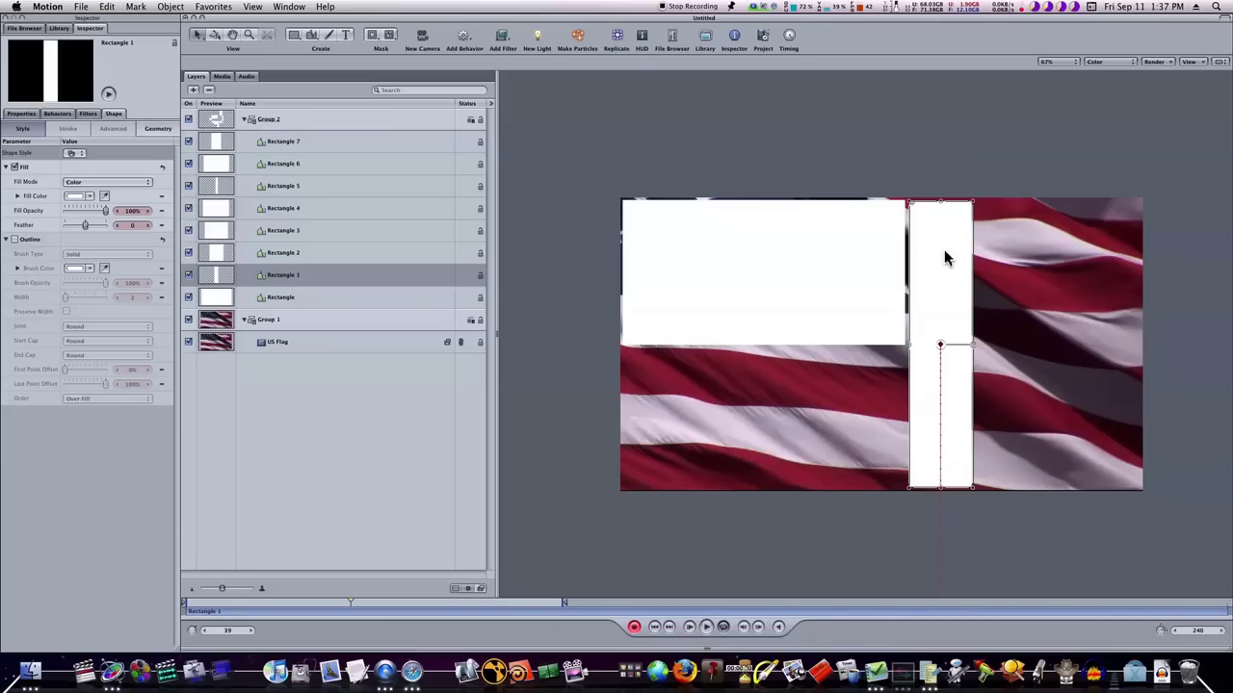
left_click(347, 248)
left_click_drag(569, 403, 678, 409)
Step: At frame 39, move Rectangle 3 and Rectangle 4 up into their places along the frame's lower edge
left_click(282, 231)
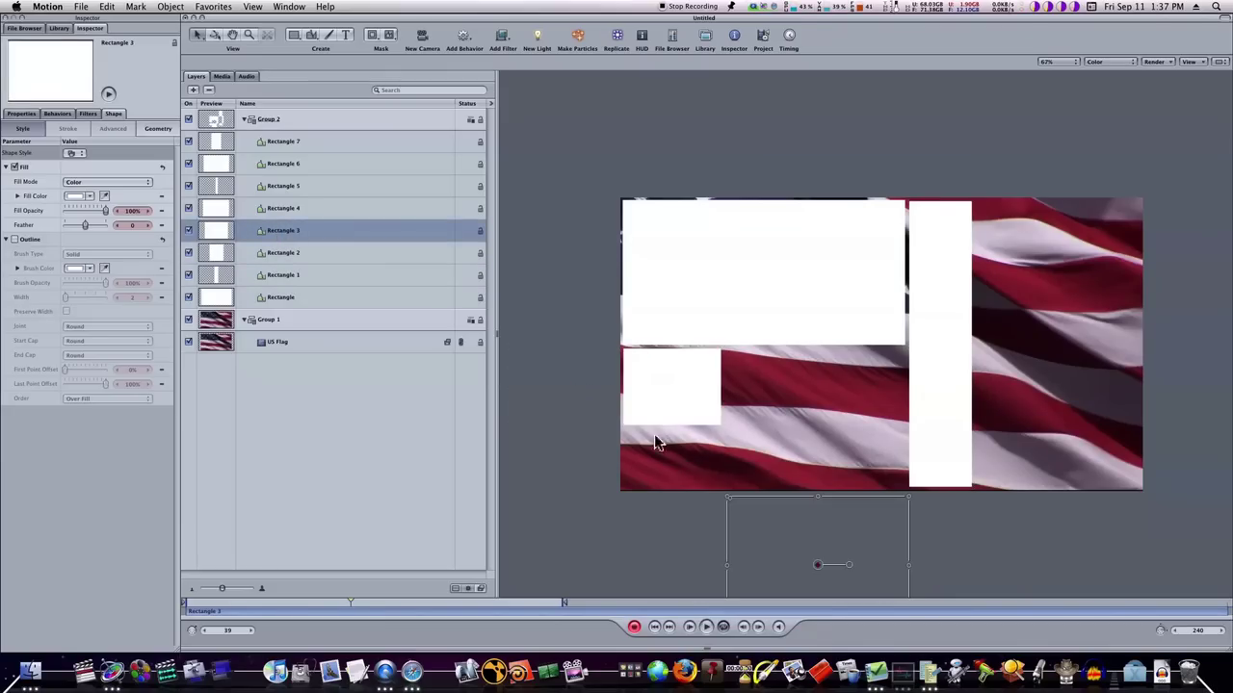
left_click_drag(808, 536, 809, 398)
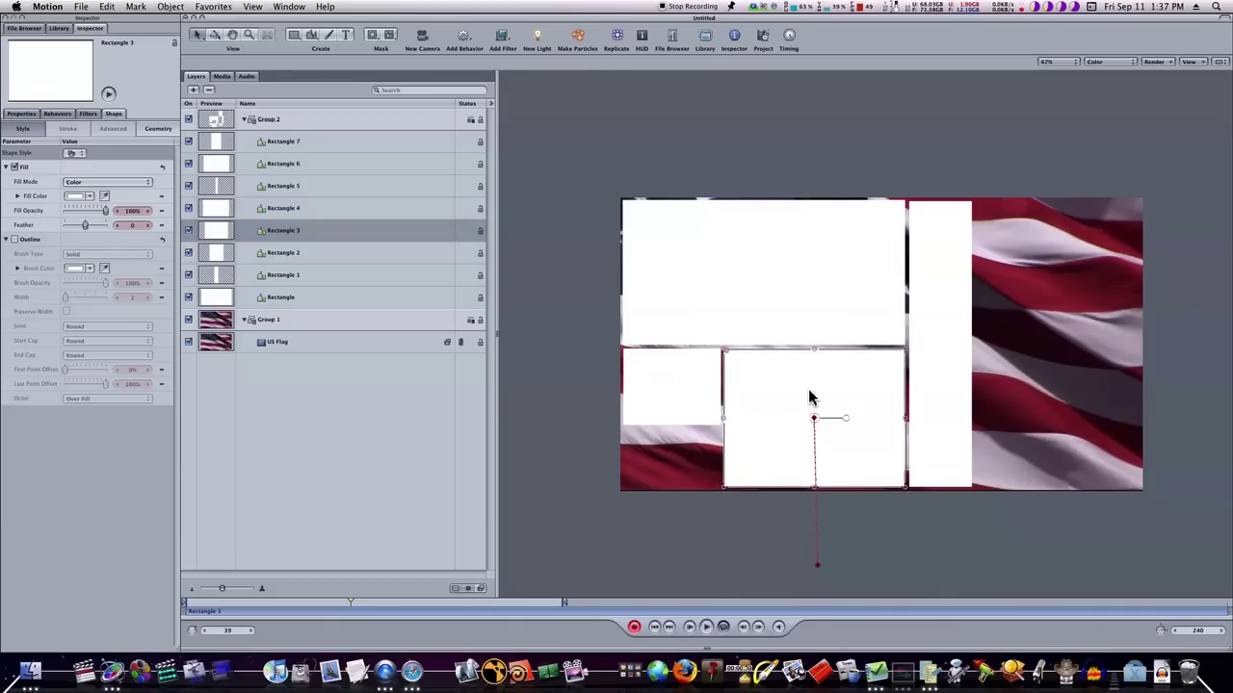
left_click(351, 212)
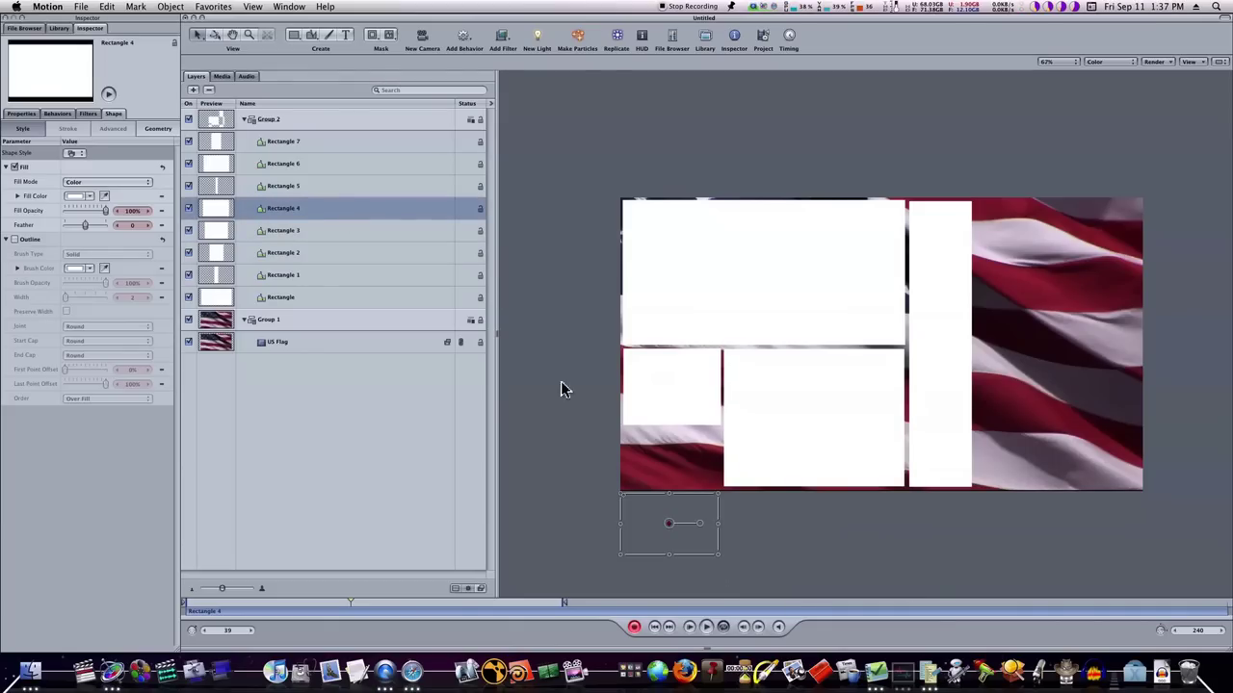
left_click_drag(638, 496, 644, 451)
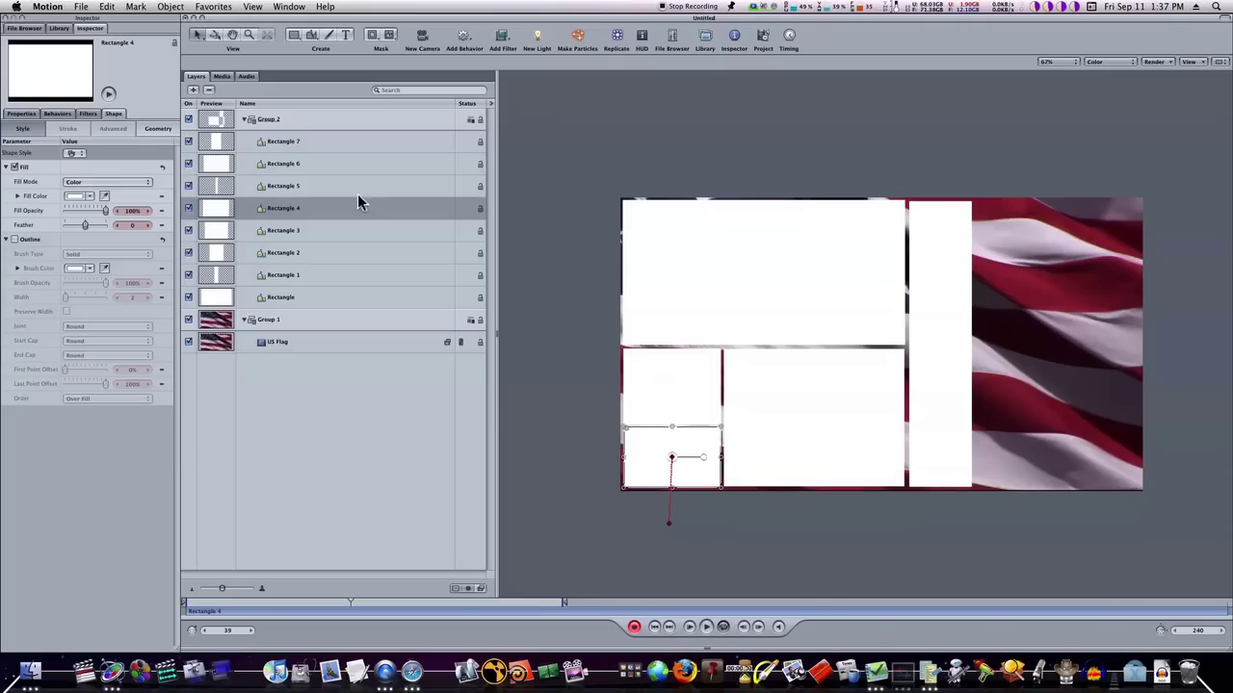
Step: At frame 39, move Rectangles 5, 6 and 7 back into their positions in the right part of the mosaic
left_click(341, 186)
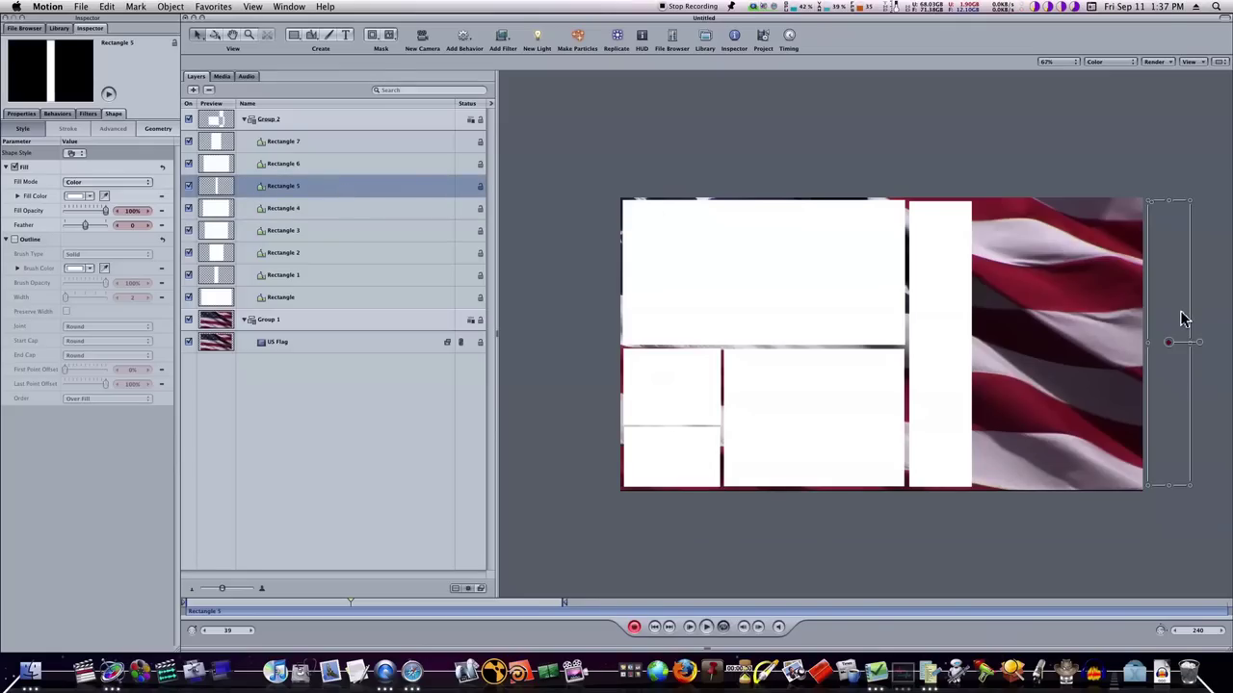
left_click_drag(1181, 316, 1008, 321)
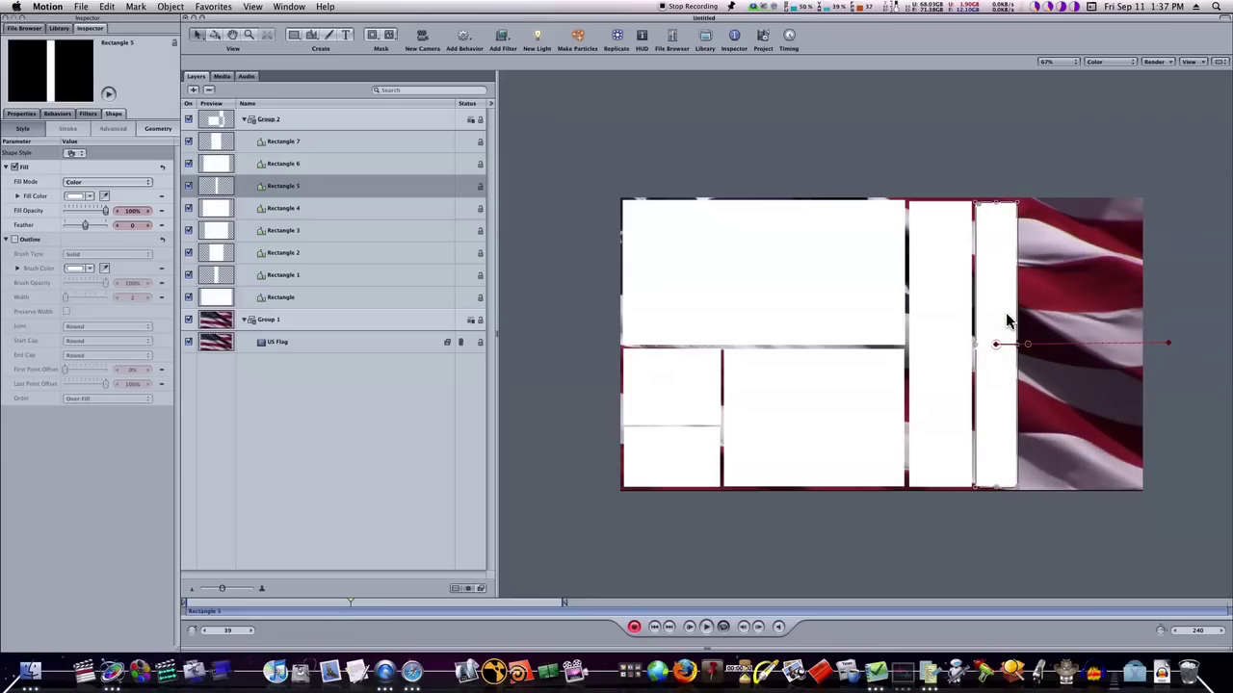
left_click(339, 164)
left_click_drag(1069, 523, 1065, 235)
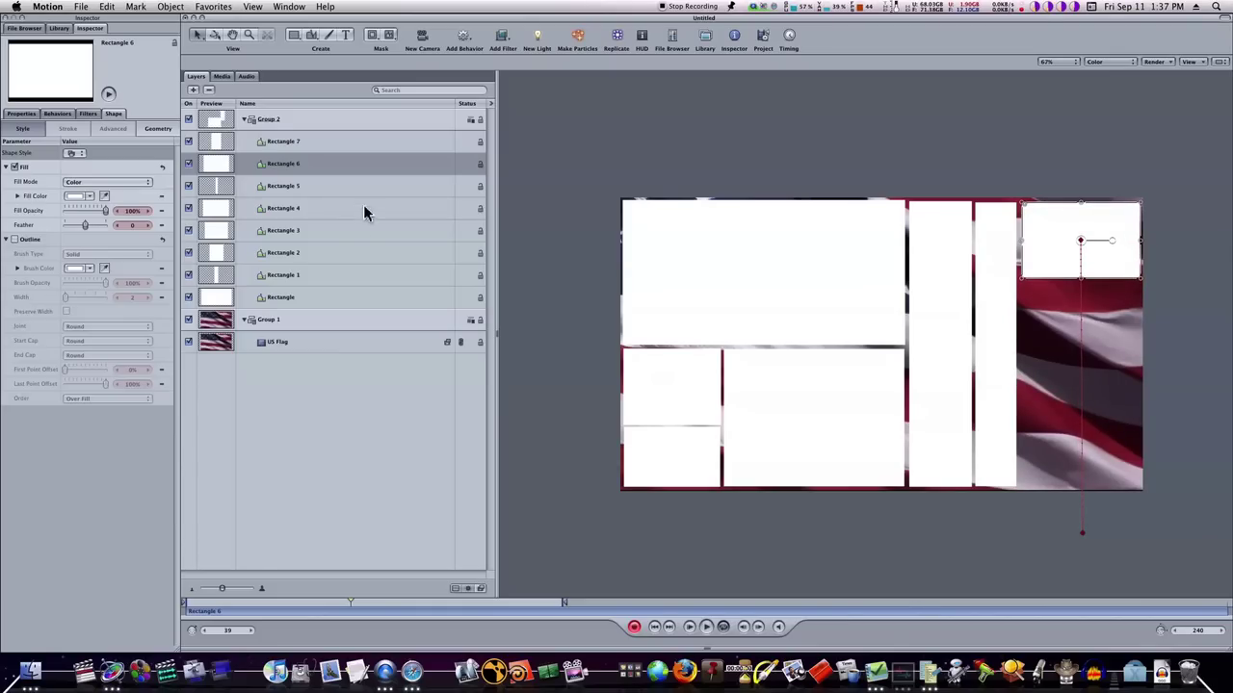
left_click(356, 143)
left_click_drag(1079, 123, 1081, 433)
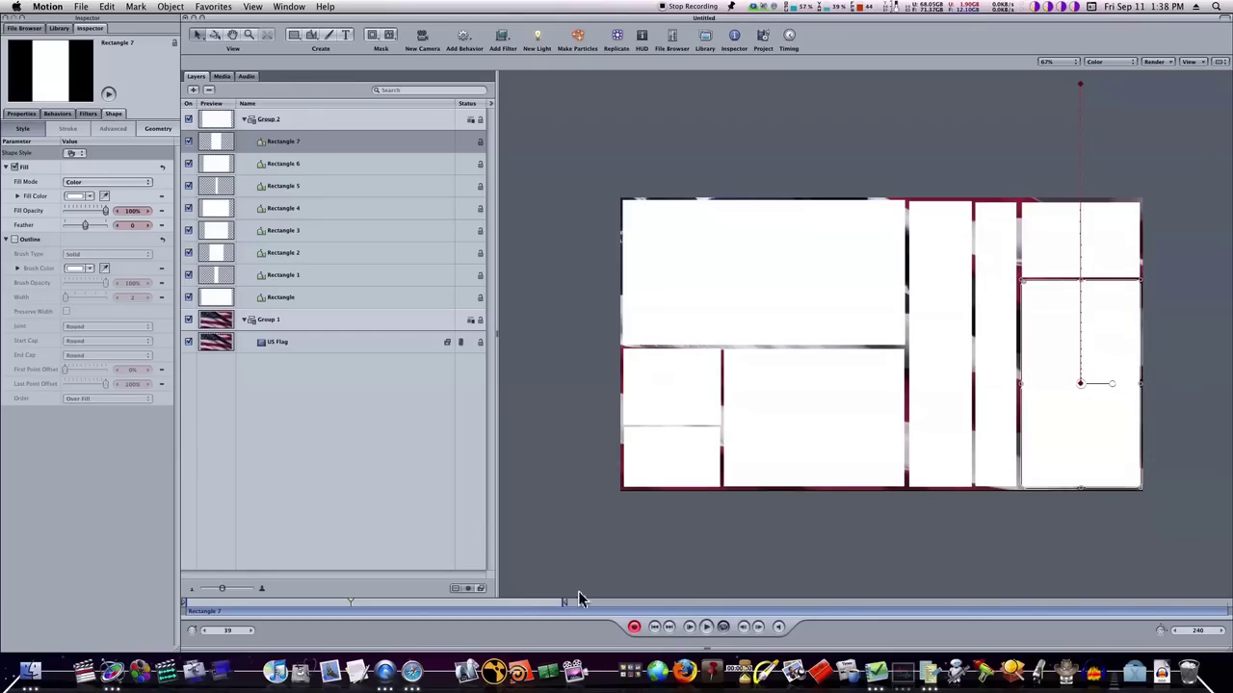
Step: Go to frame 42 and, with keyframe recording turned off, round the corners of Rectangle 7 to about 12
mouse_move(349, 605)
left_mouse_down()
mouse_move(165, 594)
mouse_move(261, 595)
mouse_move(272, 613)
mouse_move(365, 623)
left_mouse_up()
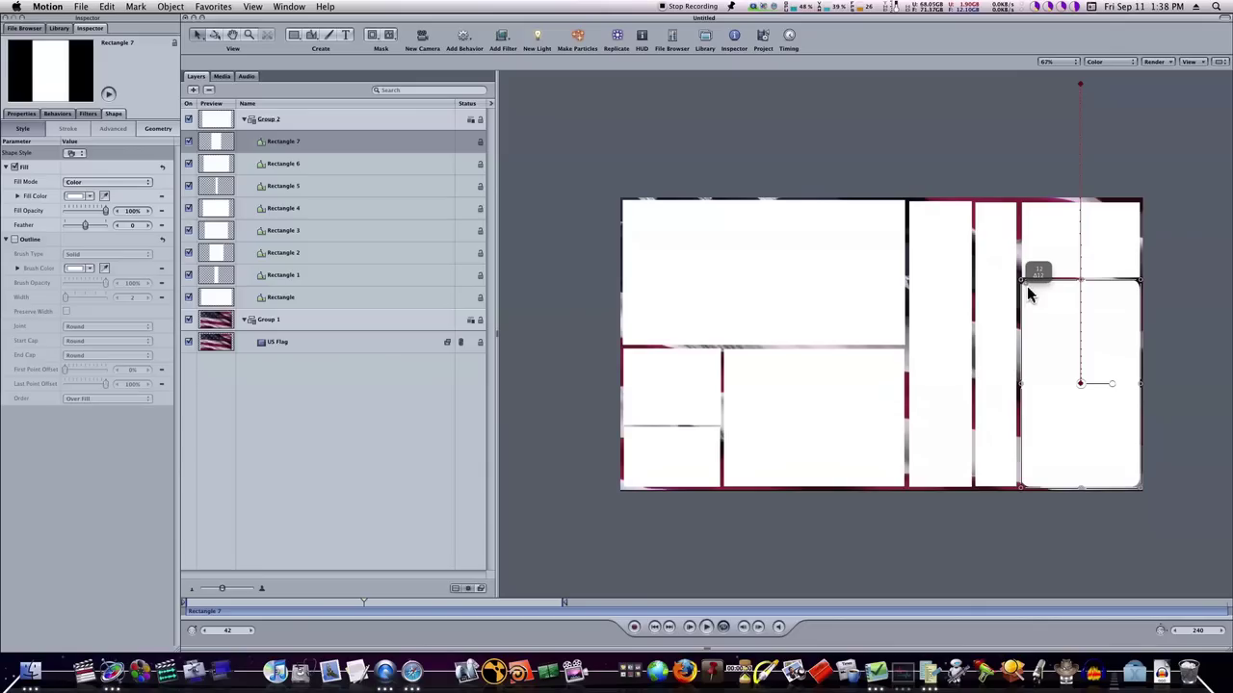
left_click(1035, 261)
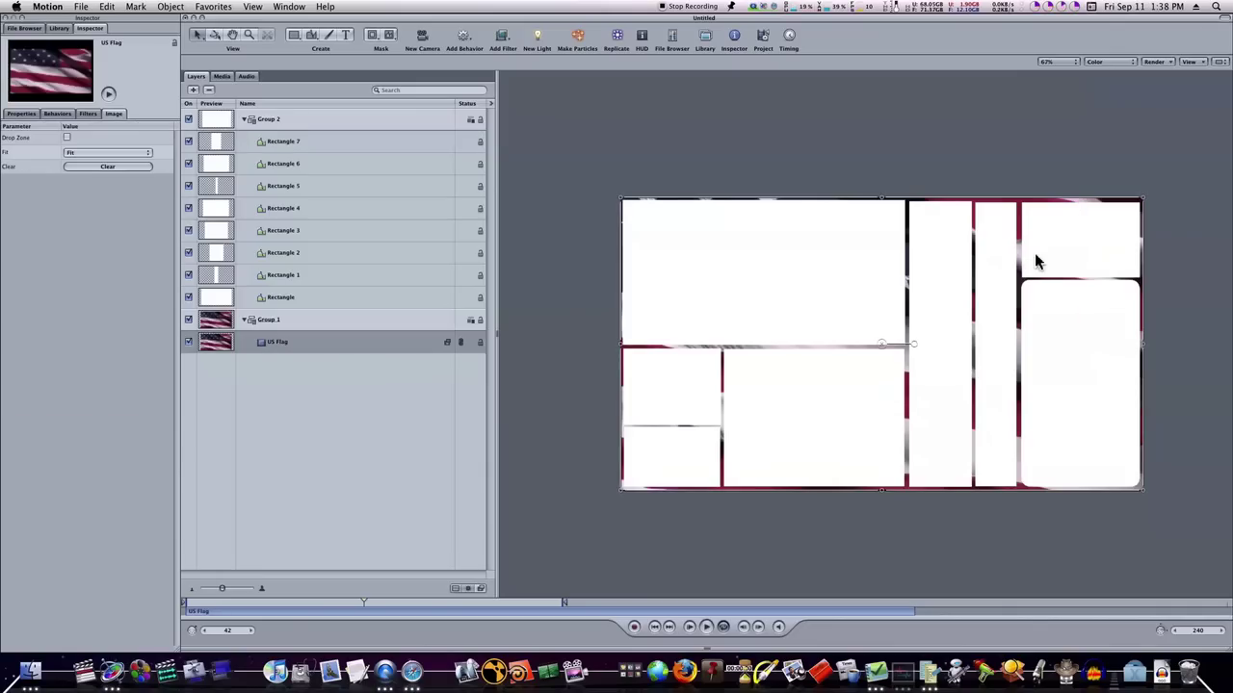
Step: Round the corners of the large Rectangle and the tall Rectangle 1 beside it
left_click(283, 300)
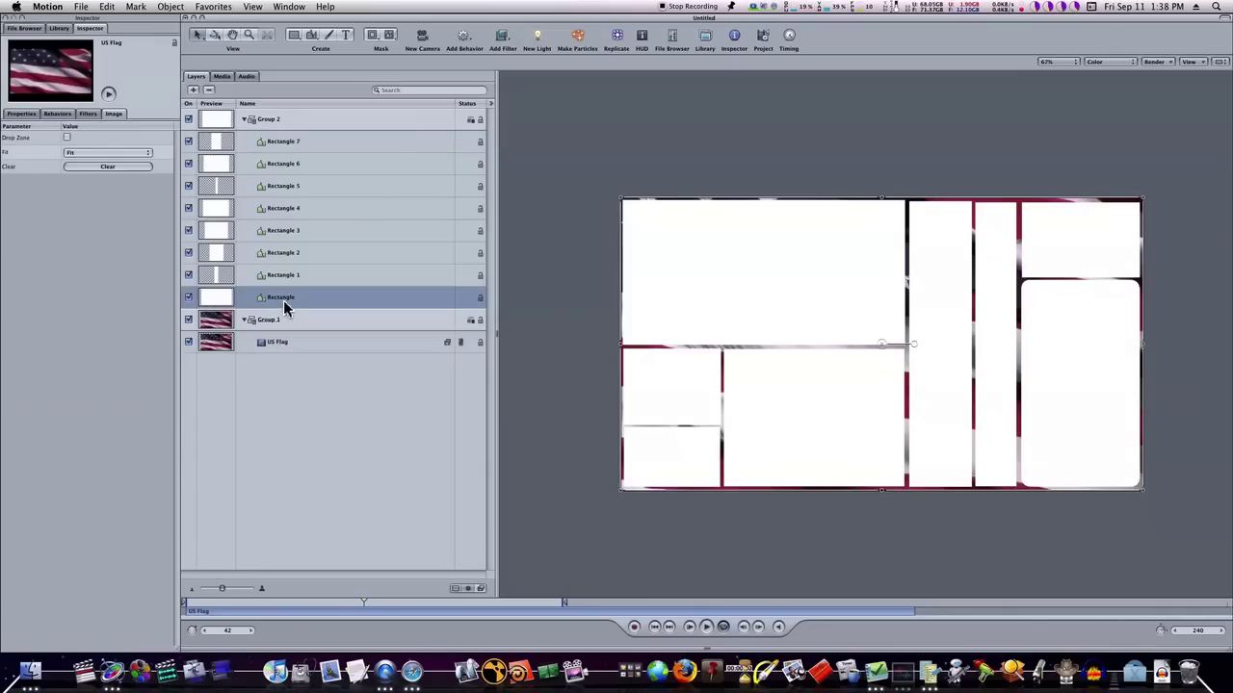
left_click(625, 203)
left_click_drag(630, 205, 630, 205)
left_click(364, 279)
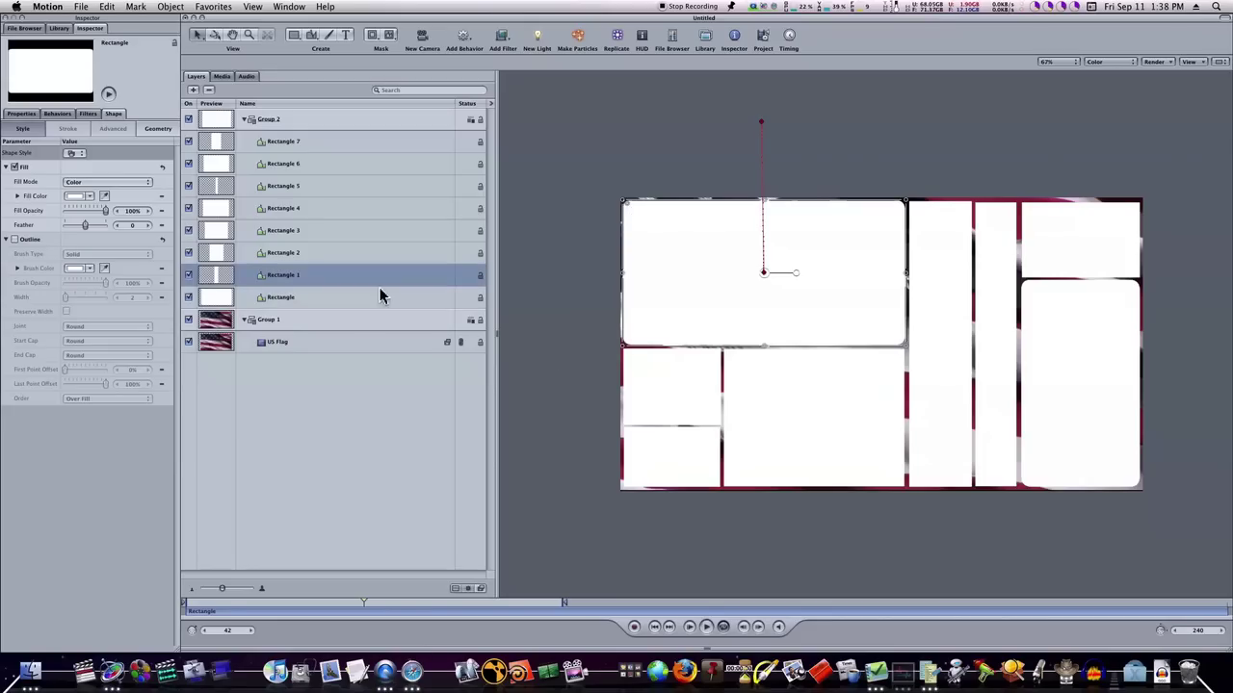
left_click(916, 212)
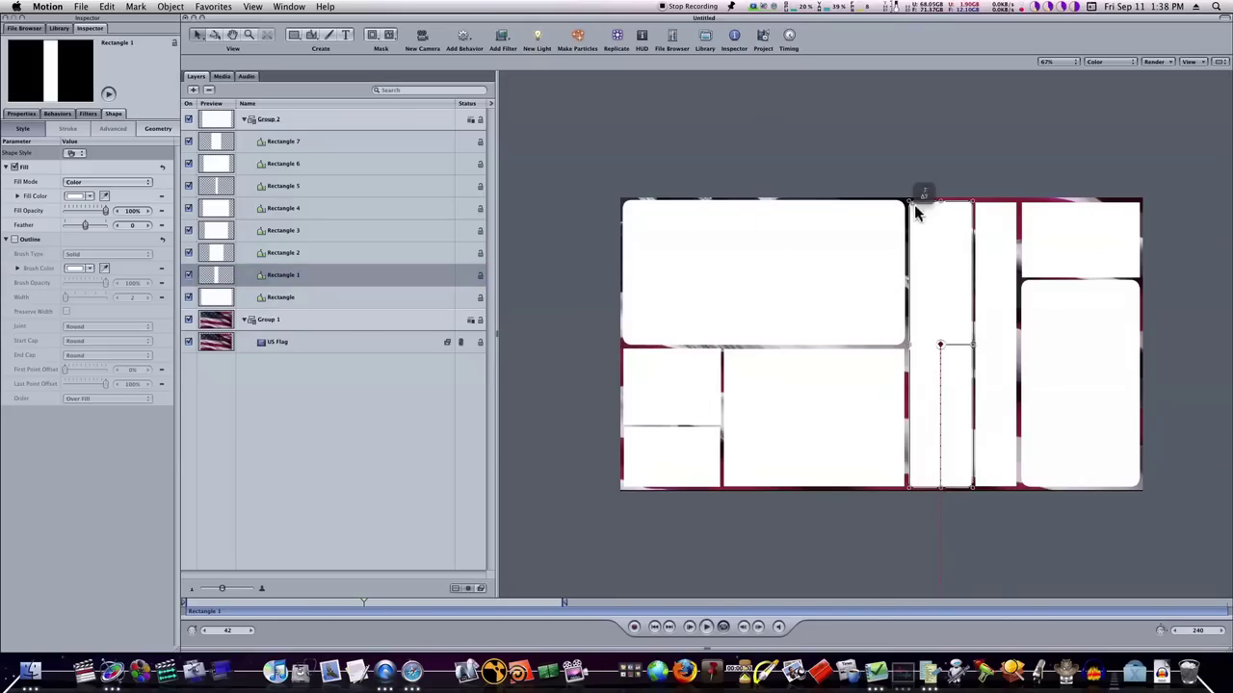
Step: Round the corners of Rectangle 2 and Rectangle 3 to match the other shapes
left_click(427, 252)
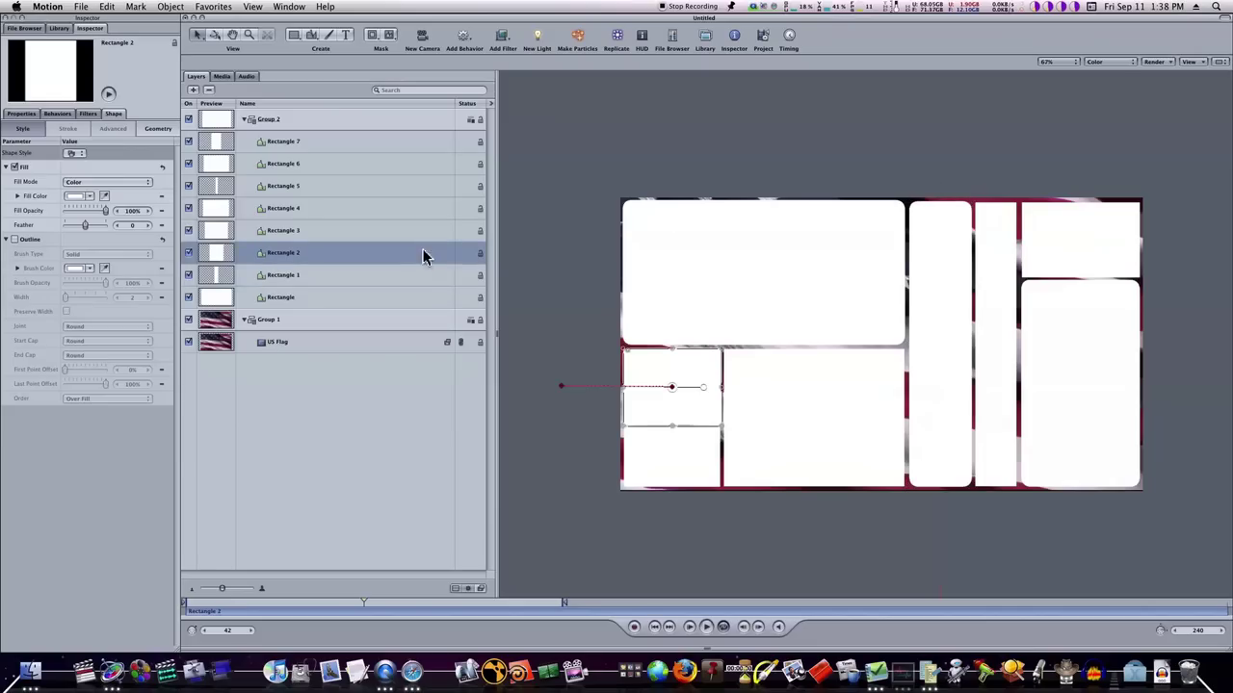
left_click(628, 350)
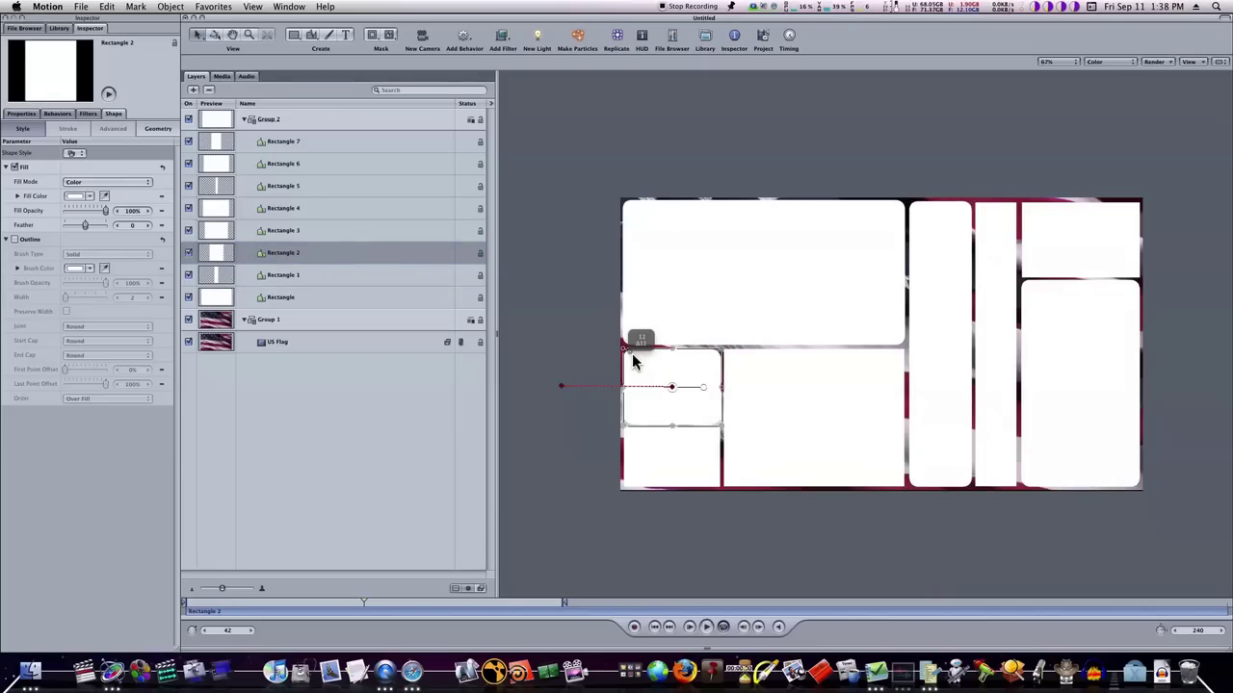
left_click(319, 231)
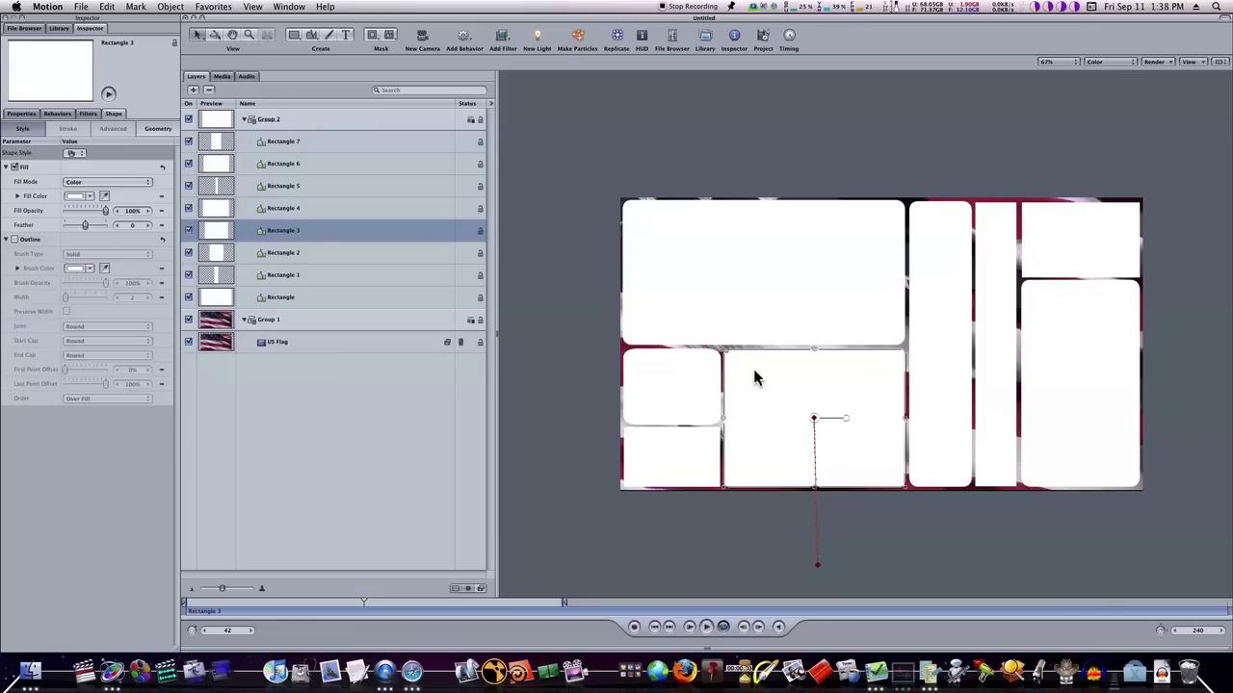
left_click_drag(726, 351, 729, 353)
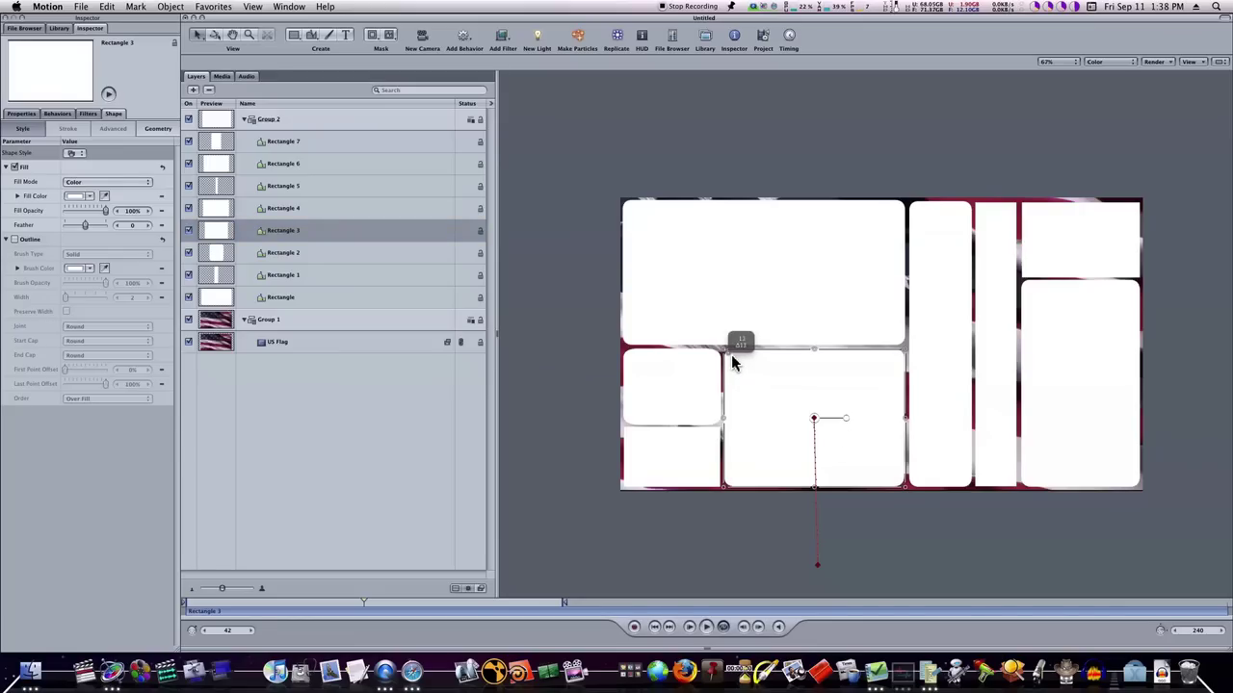
Step: Round the corners of Rectangle 4 and the narrow vertical Rectangle 5 by a similar amount
left_click(357, 208)
left_click_drag(627, 429, 631, 431)
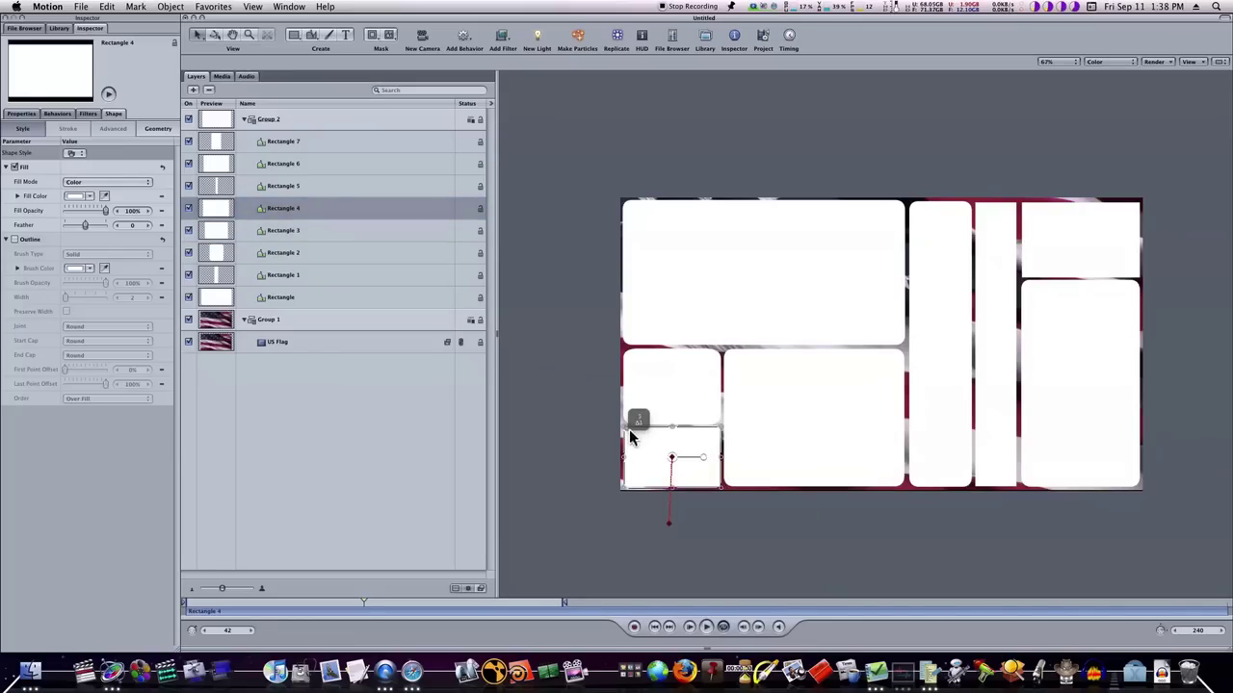
left_click(365, 185)
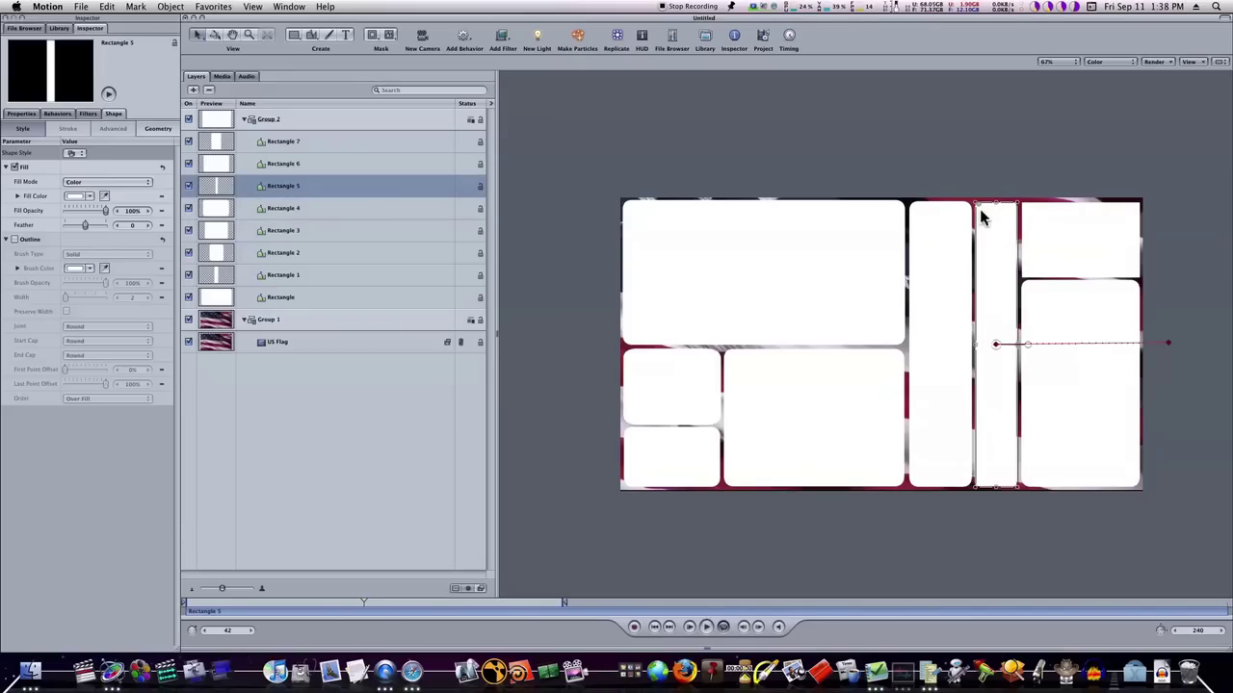
left_click_drag(980, 205, 984, 212)
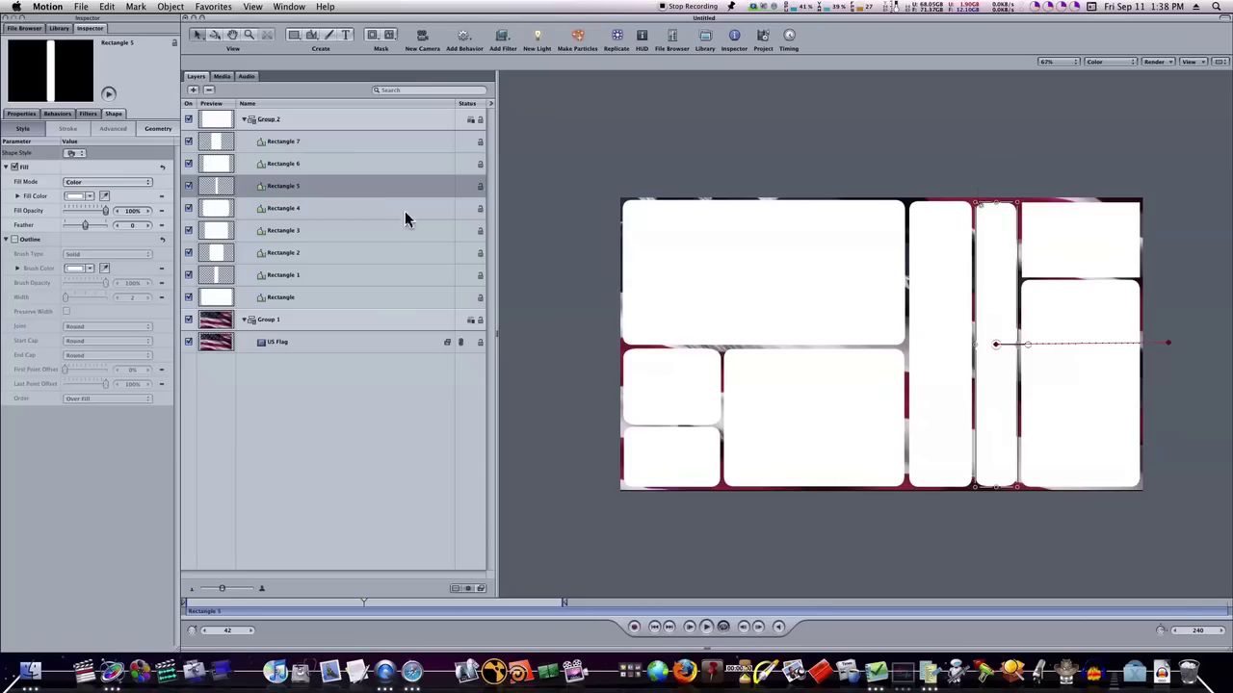
Step: Round the corners of Rectangle 6 in the frame's upper-right area, and select Rectangle 7
left_click(391, 165)
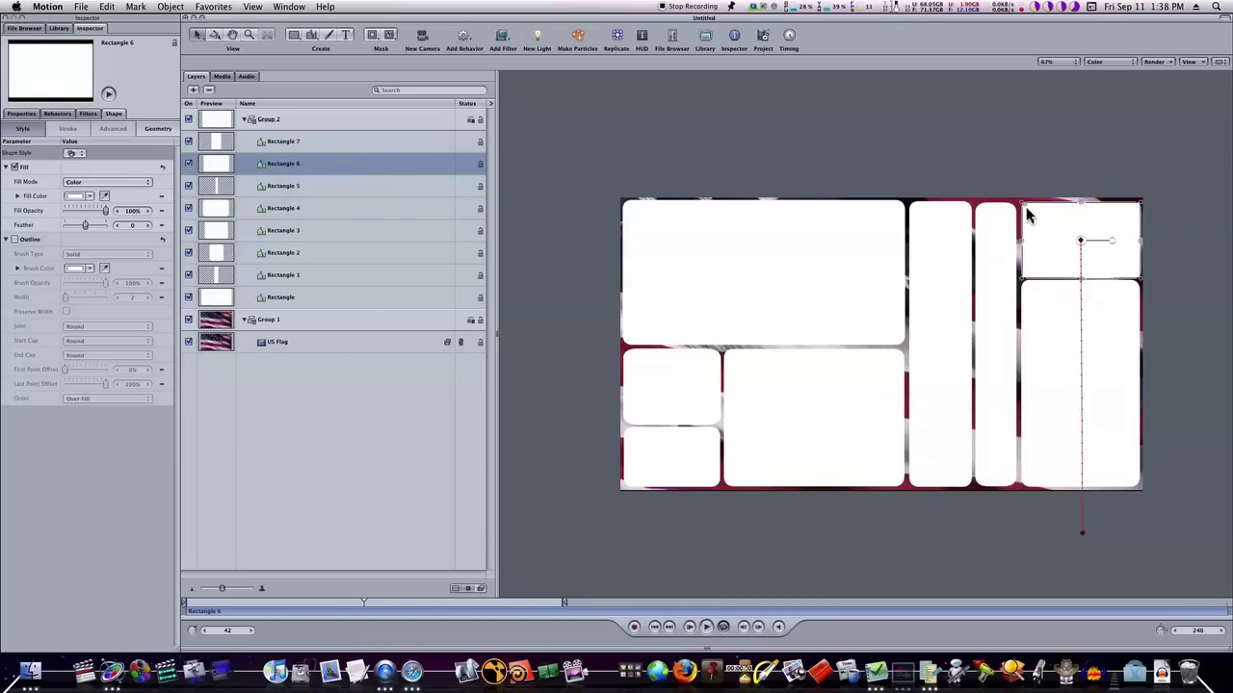
left_click_drag(1025, 203, 1031, 205)
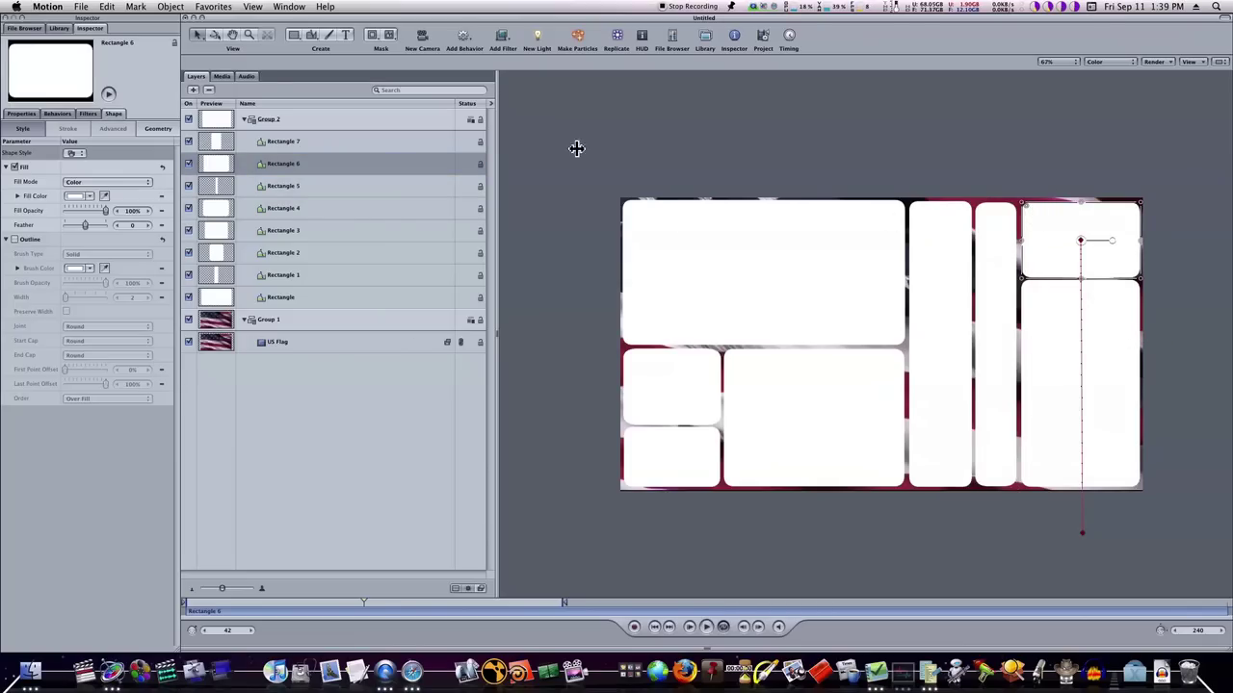
left_click(299, 144)
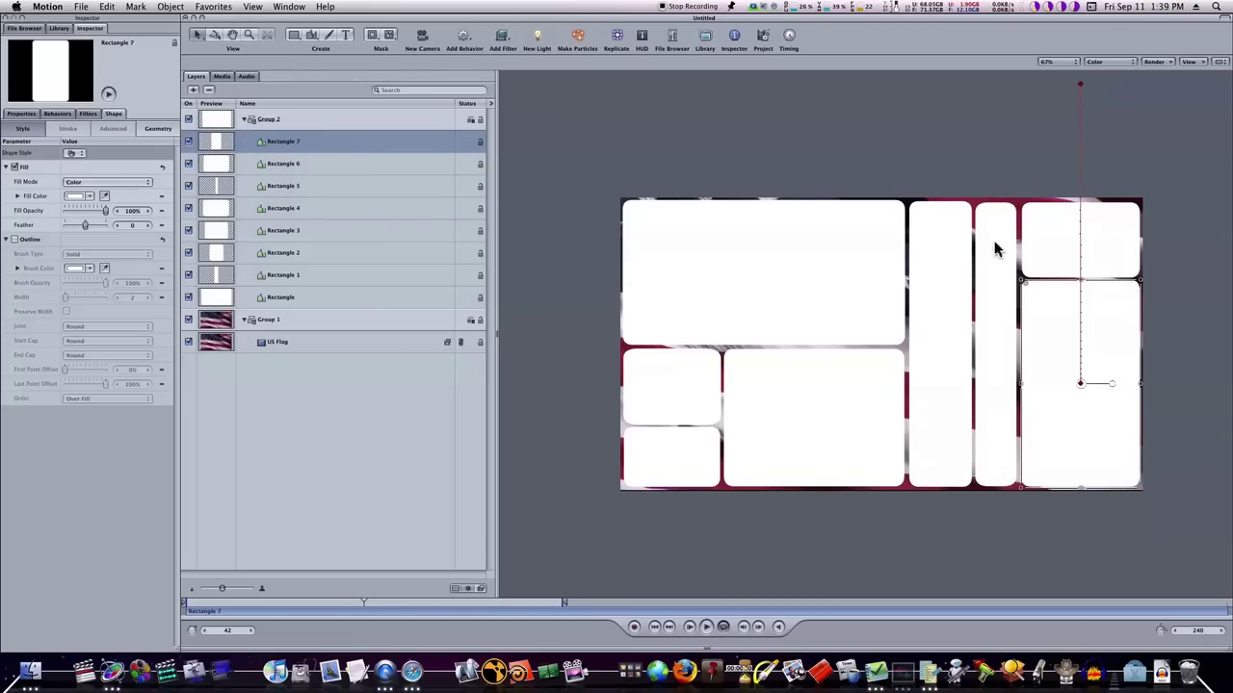
Step: Round the corners of Rectangle 7 in the frame's lower-right area to match the other shapes
left_click_drag(1028, 282, 1028, 283)
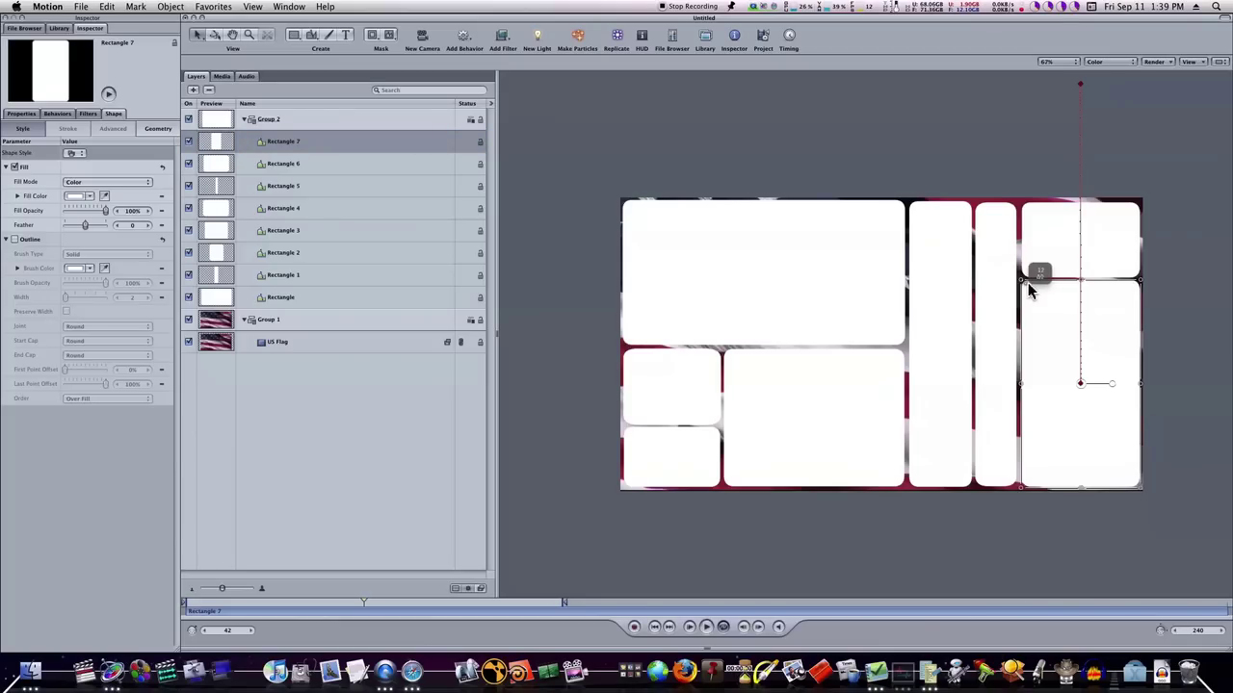
left_click_drag(1027, 282, 1026, 282)
mouse_move(370, 605)
left_mouse_down()
mouse_move(193, 589)
mouse_move(366, 611)
left_mouse_up()
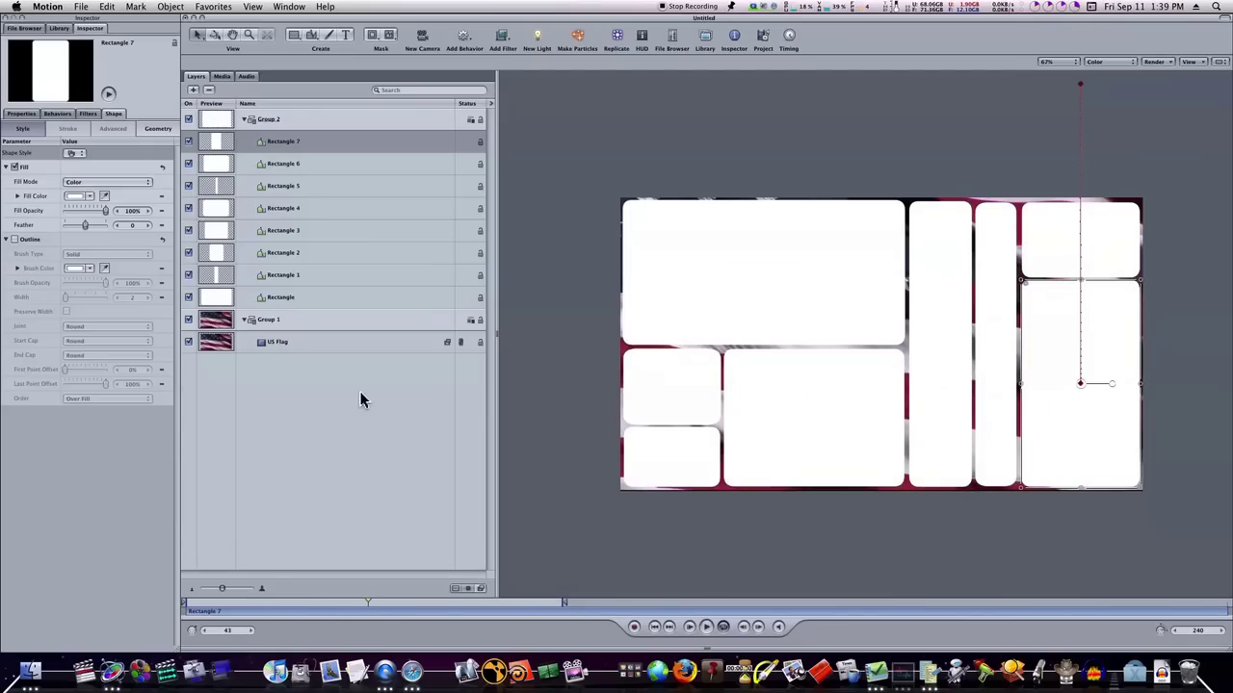
Step: Add an image mask to the US Flag clip and assign Group 2 as its mask source
left_click(332, 362)
left_click(330, 348)
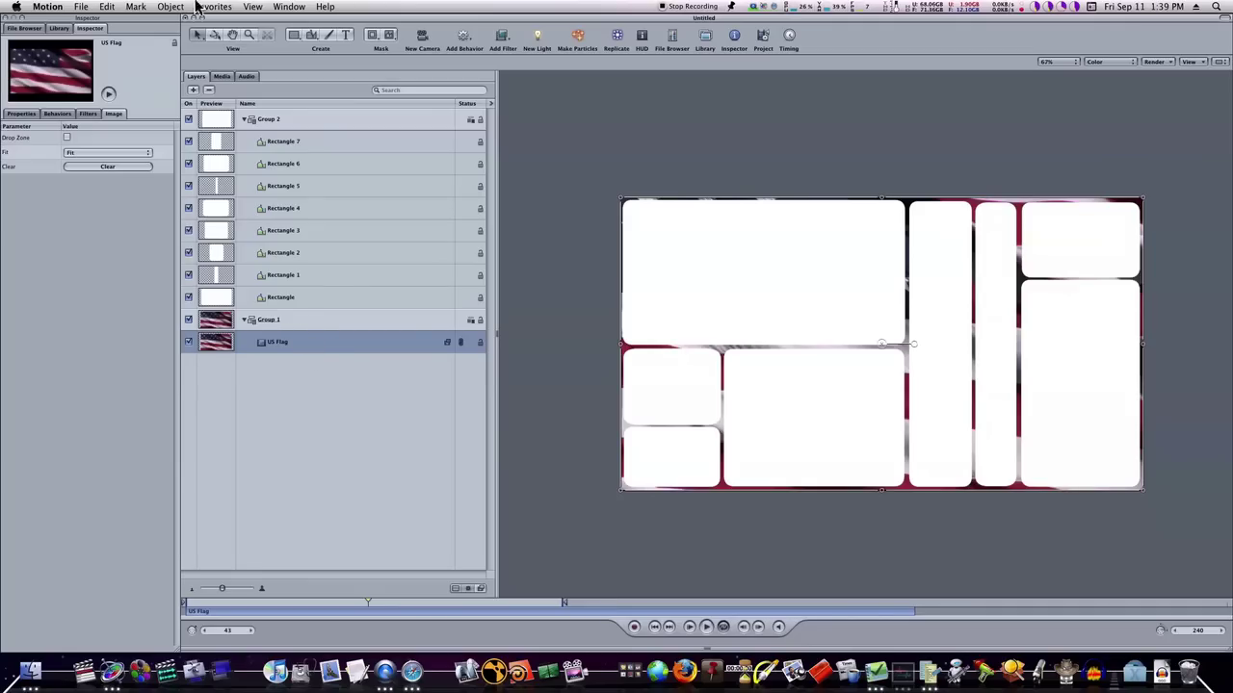
left_click(163, 6)
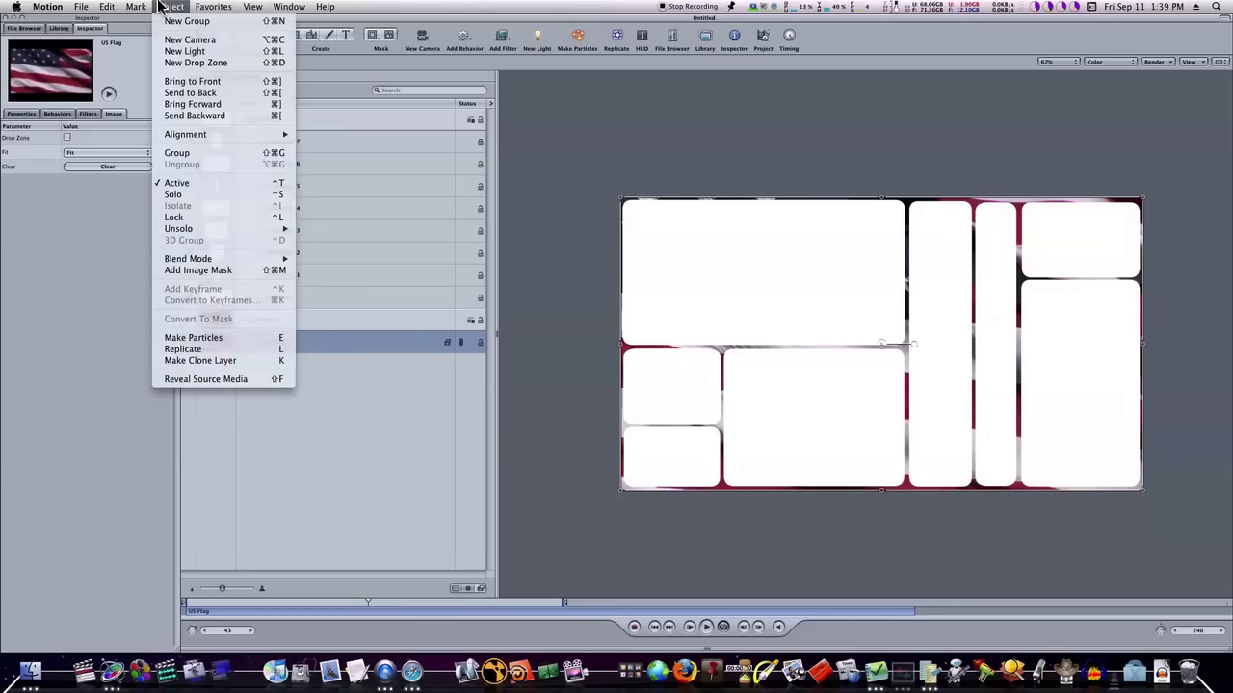
left_click(252, 271)
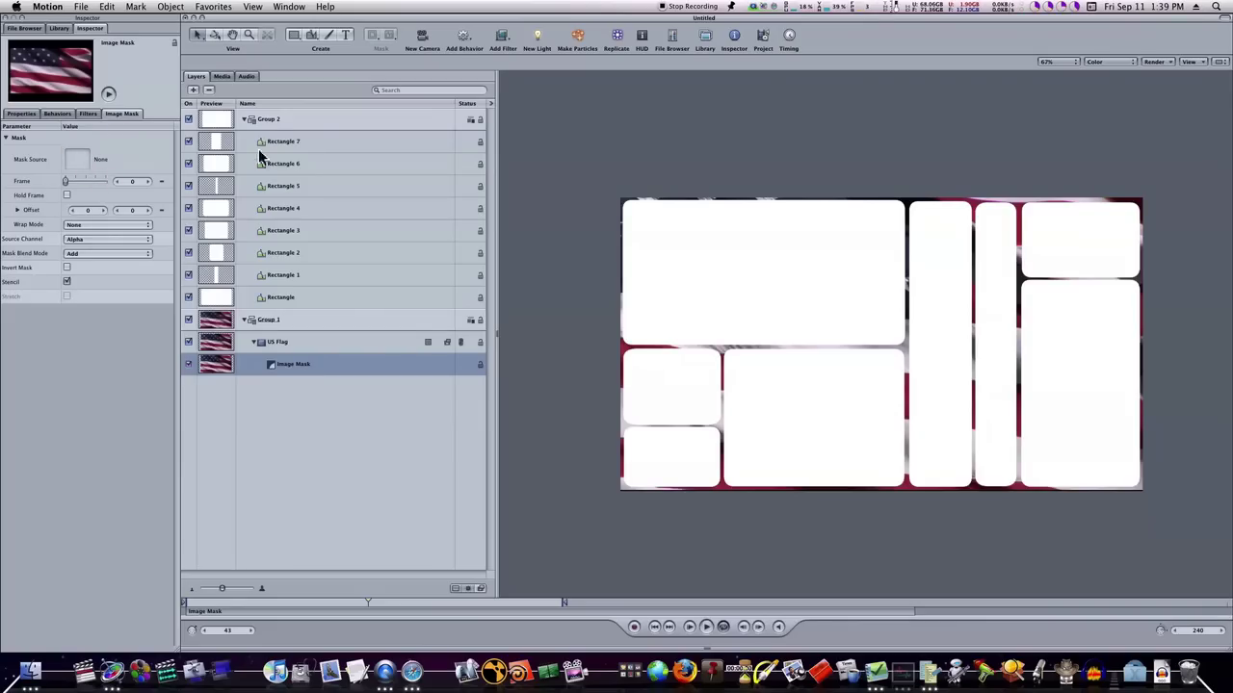
left_click_drag(250, 117, 81, 159)
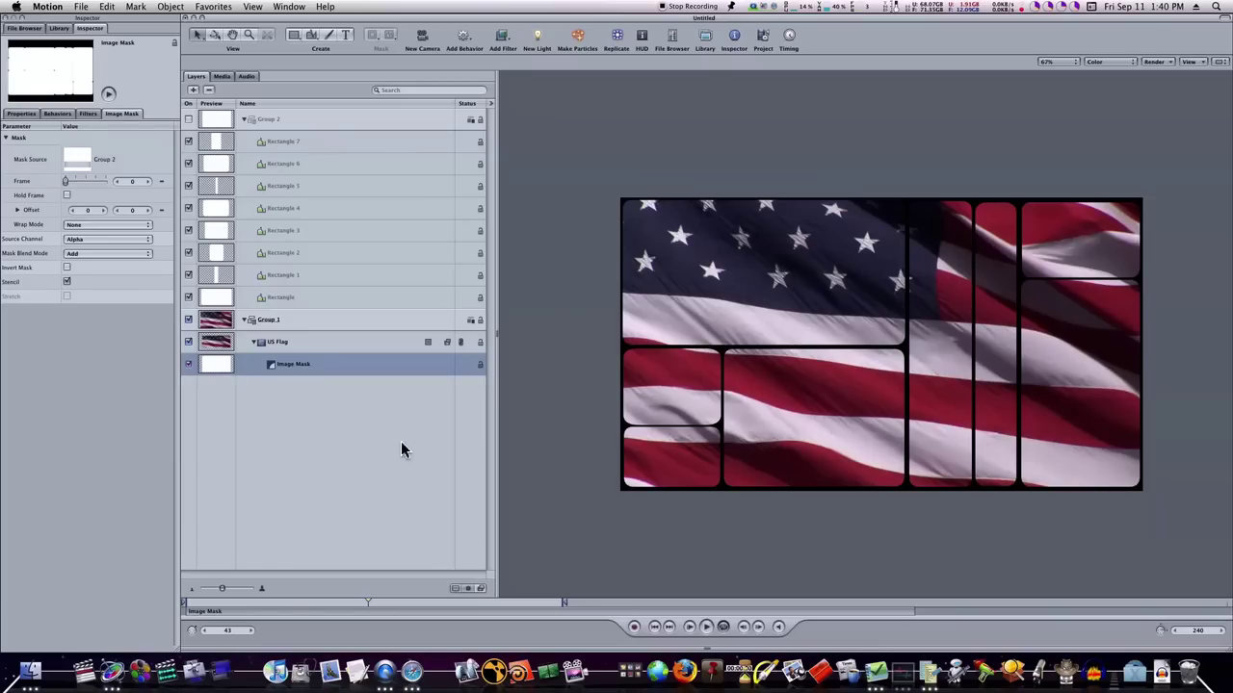
Step: Duplicate the large Rectangle in Group 2
mouse_move(356, 614)
left_mouse_down()
mouse_move(350, 599)
mouse_move(222, 597)
mouse_move(364, 615)
left_mouse_up()
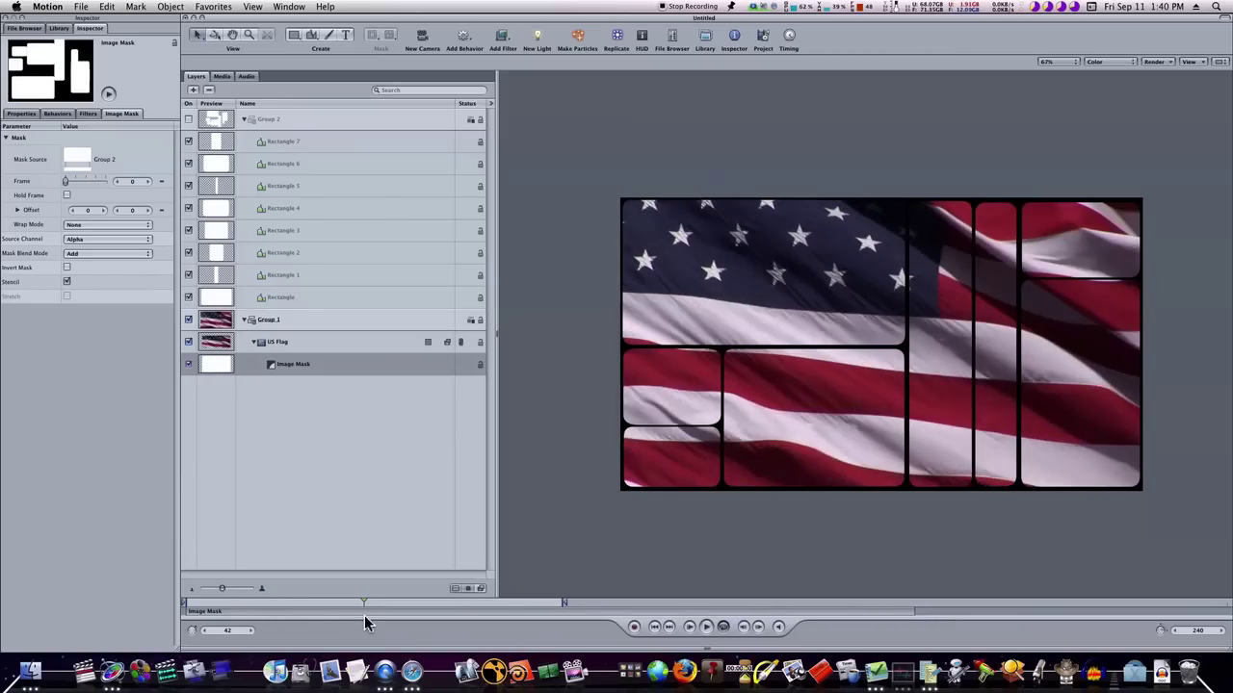
left_click(277, 143)
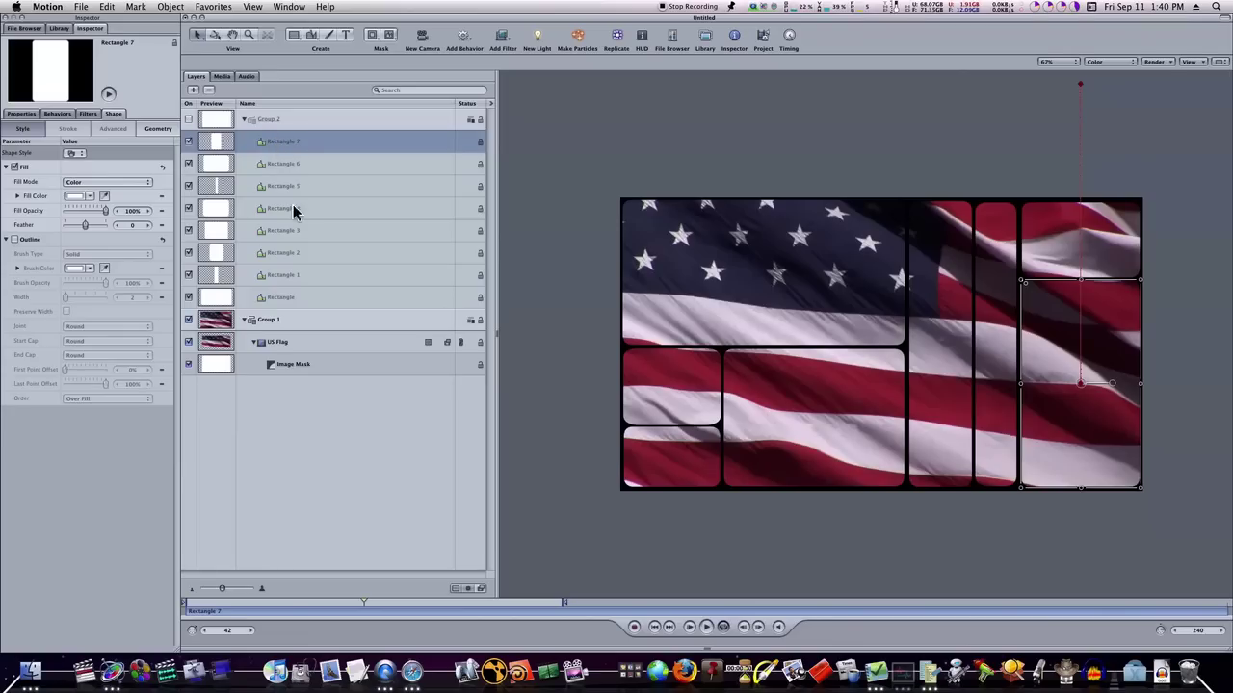
left_click(308, 298)
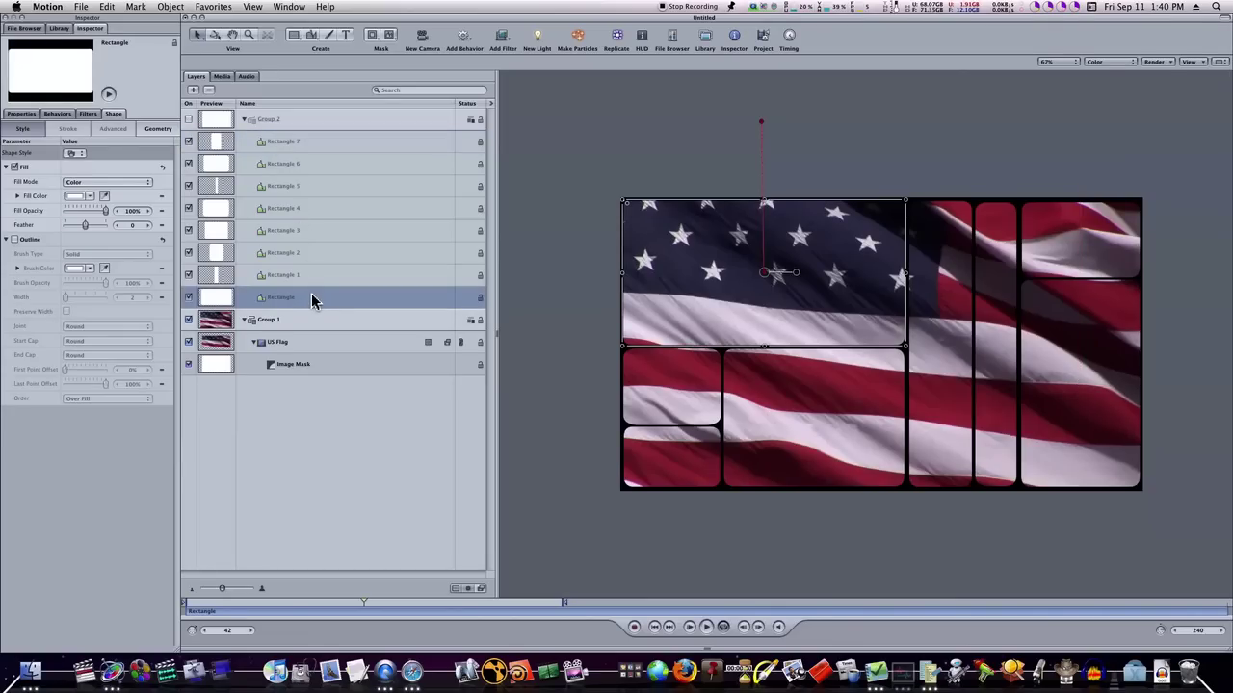
key("super+d")
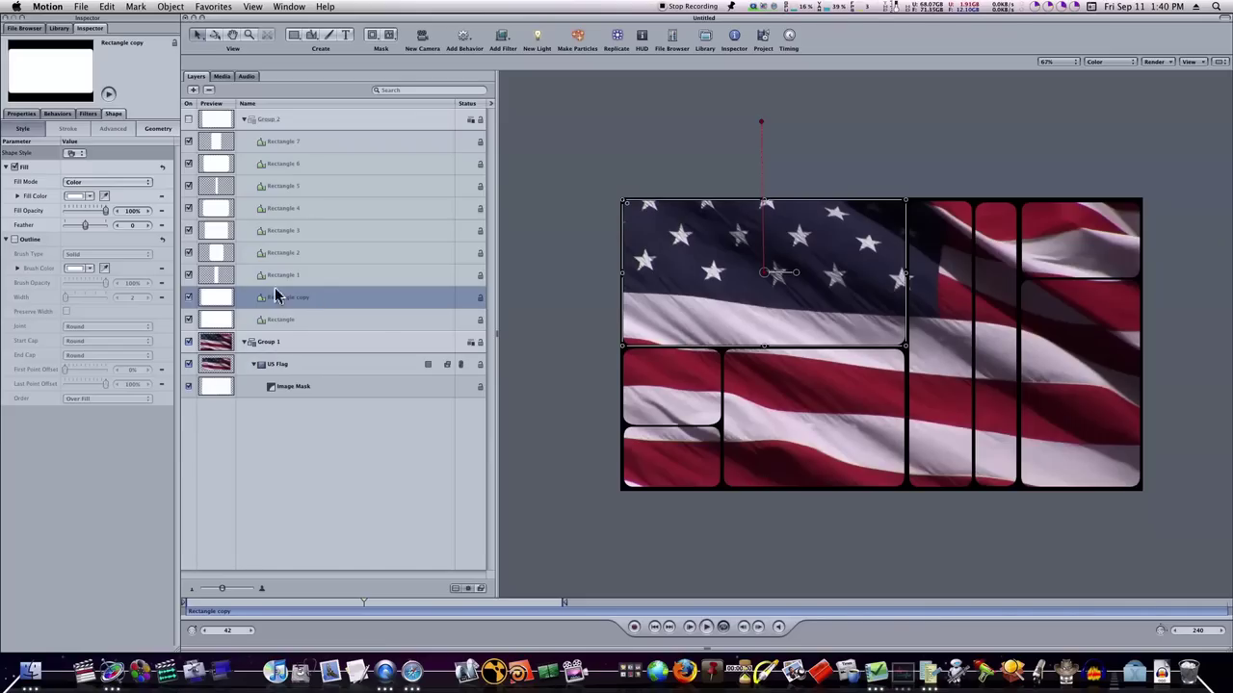
Step: Turn on the outline of the large rectangle's copy, colour it blue and set its width to 18
left_click(14, 240)
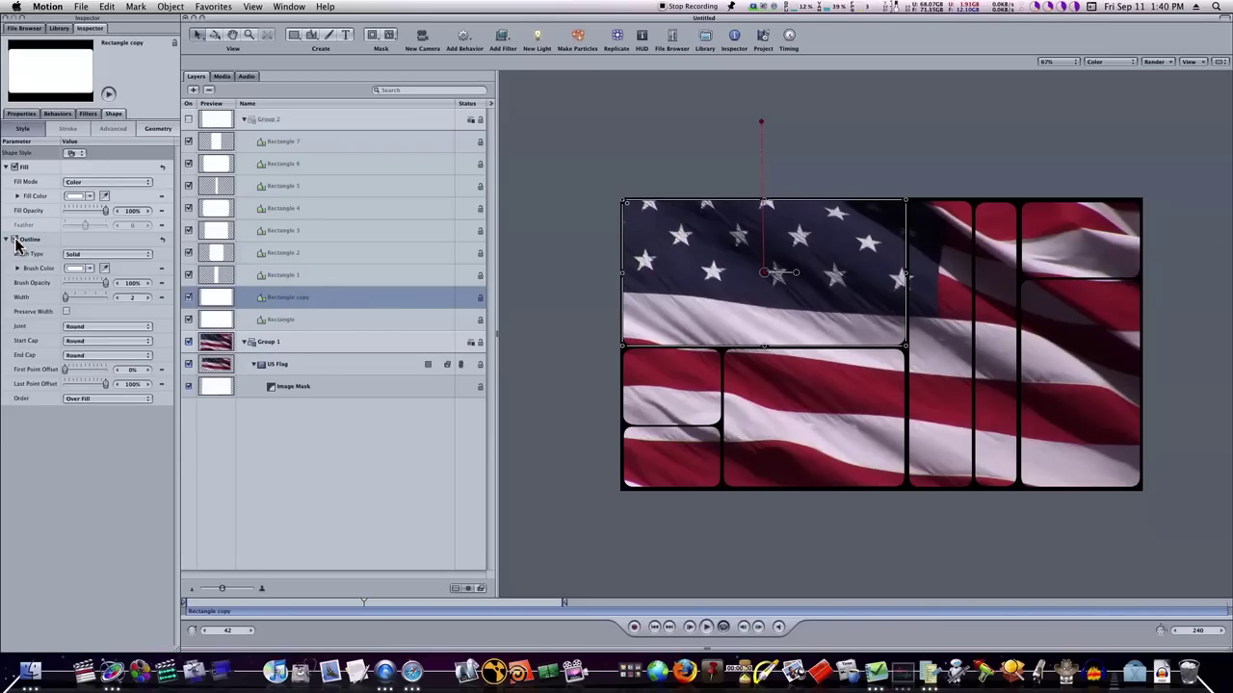
left_click(75, 267)
left_click(226, 404)
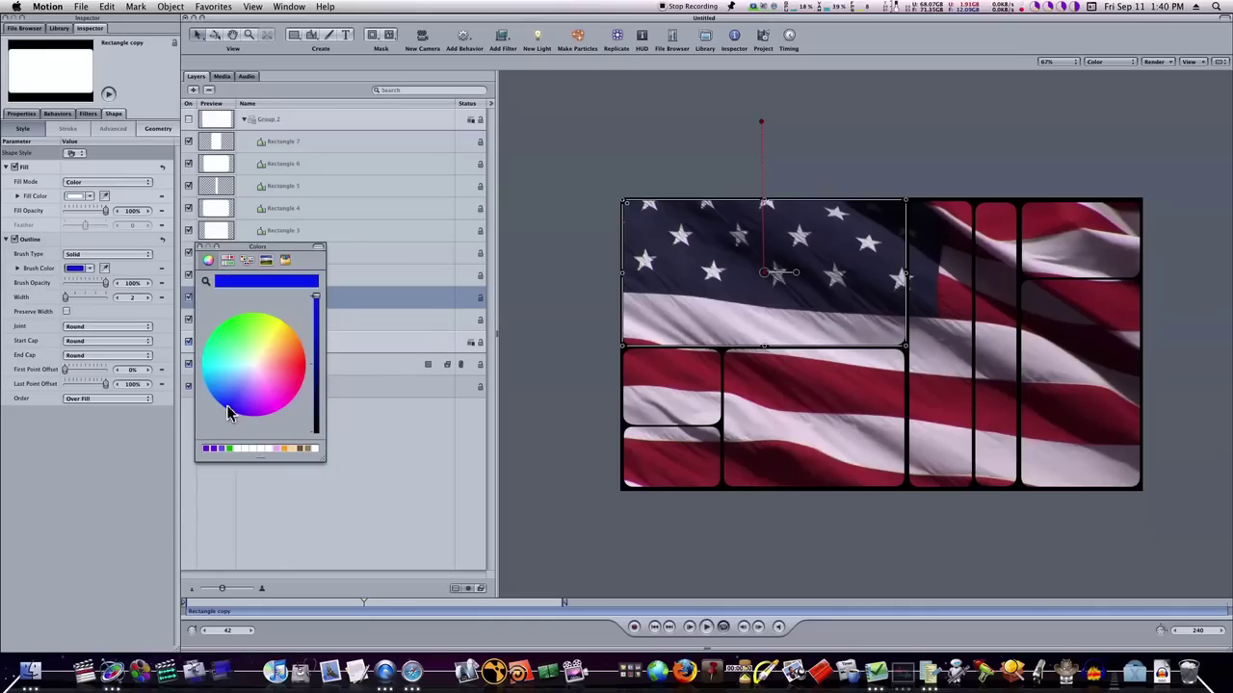
left_click_drag(147, 301, 147, 300)
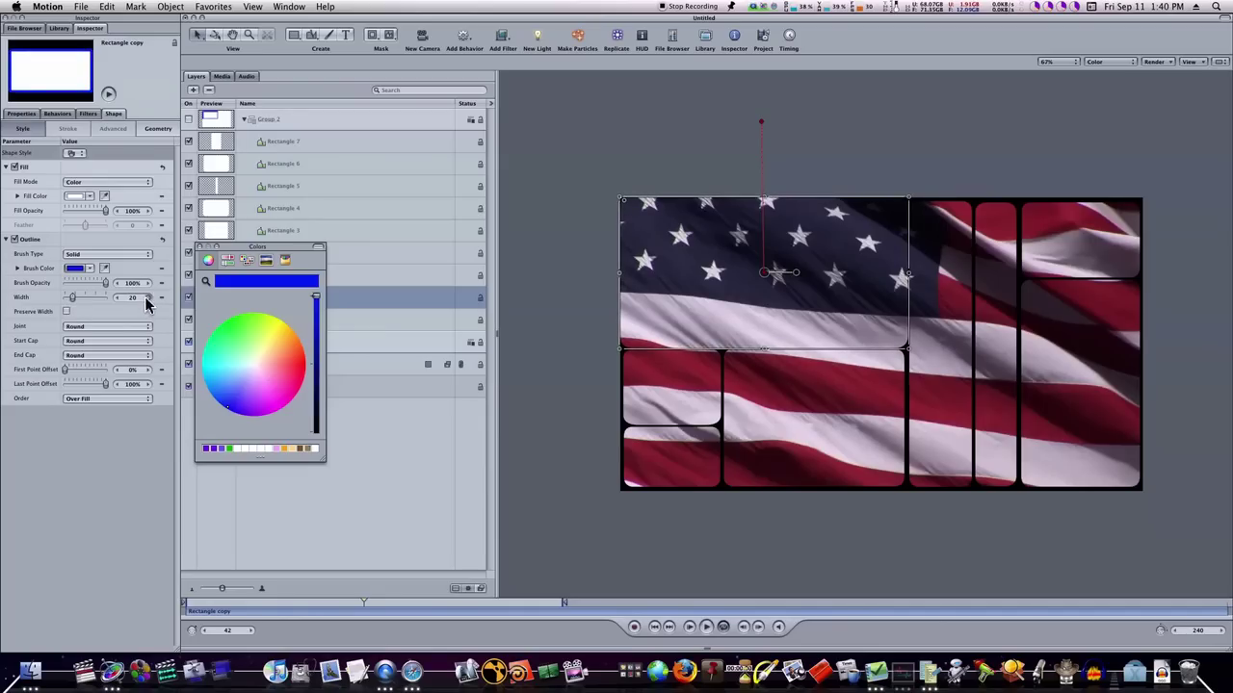
left_click_drag(131, 296, 119, 295)
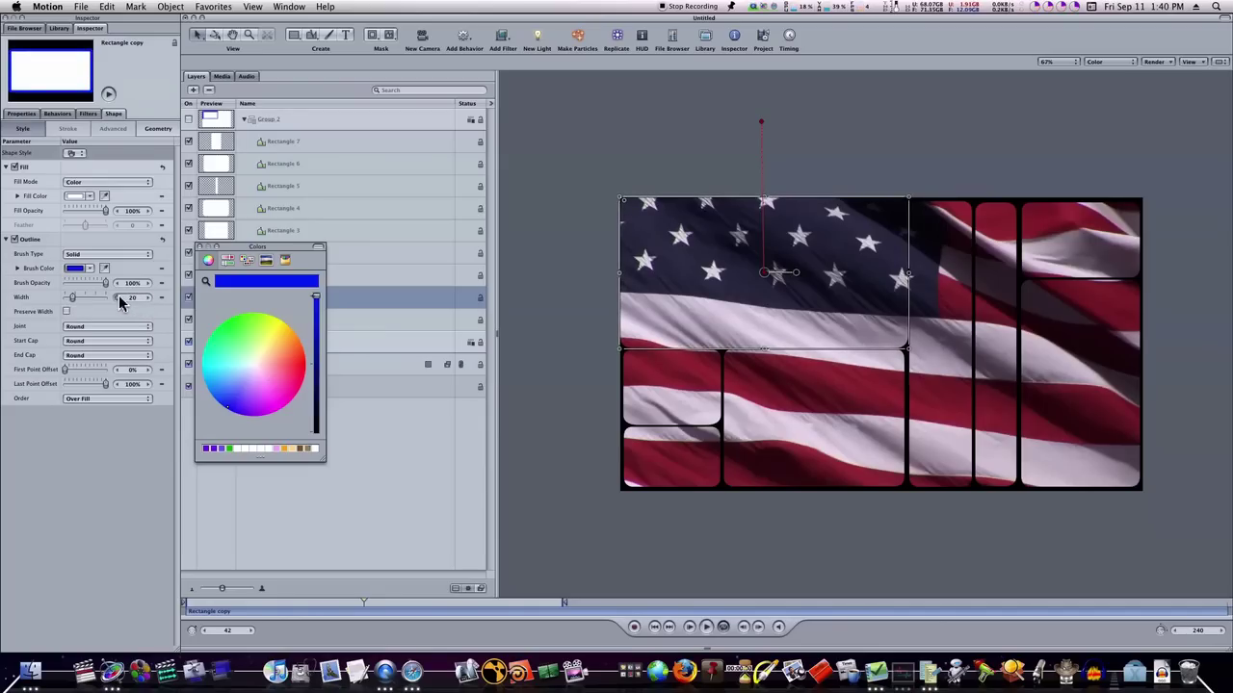
left_click(199, 246)
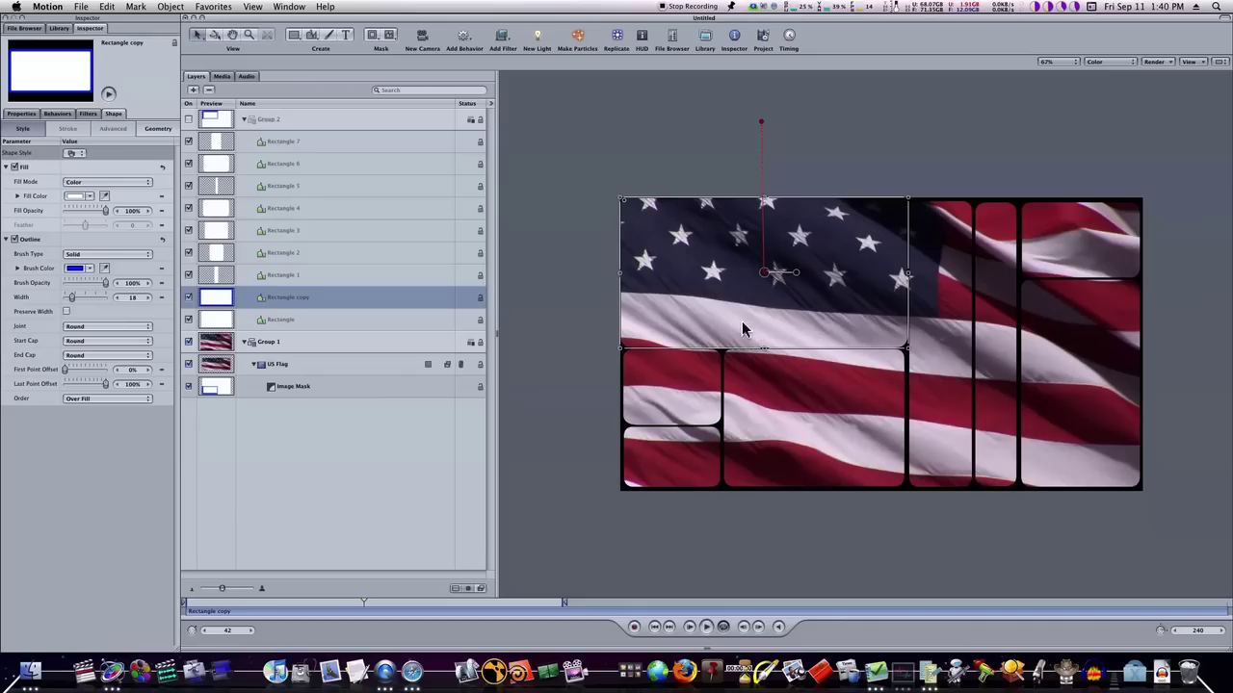
Step: Create a new top-level group, move the outlined Rectangle copy into it, and place the group beneath the flag's Group 1
left_click(194, 91)
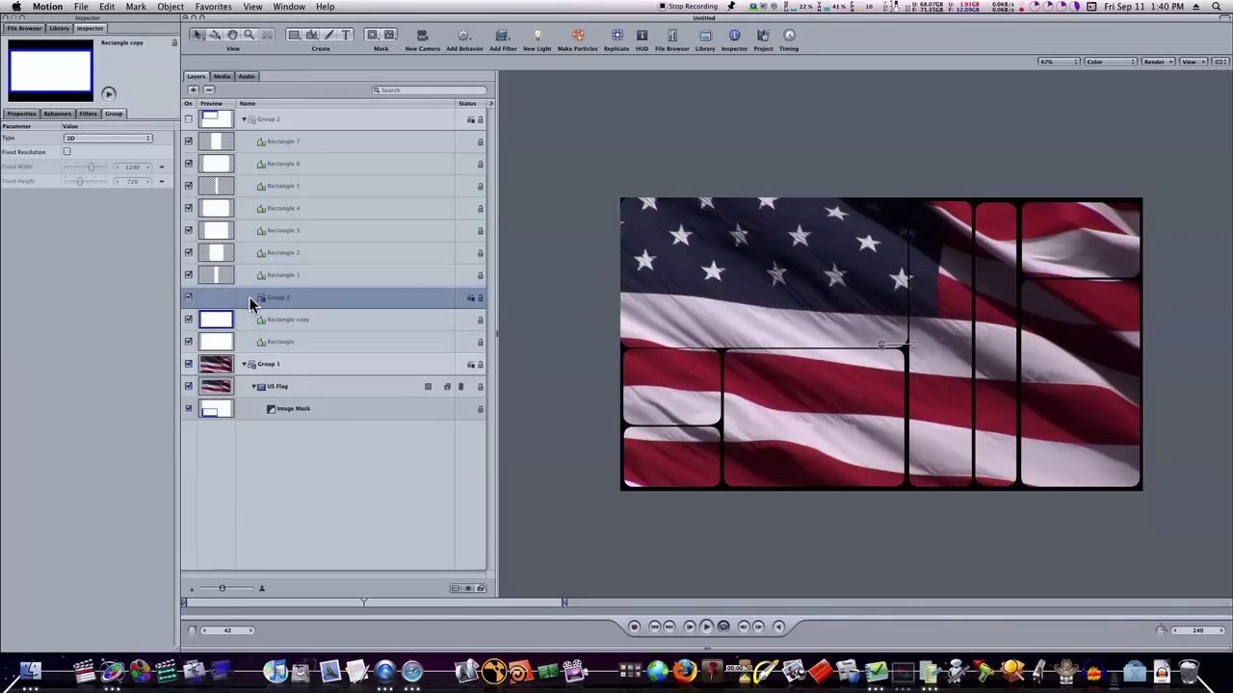
mouse_move(220, 349)
left_mouse_down()
mouse_move(305, 289)
mouse_move(223, 358)
left_mouse_up()
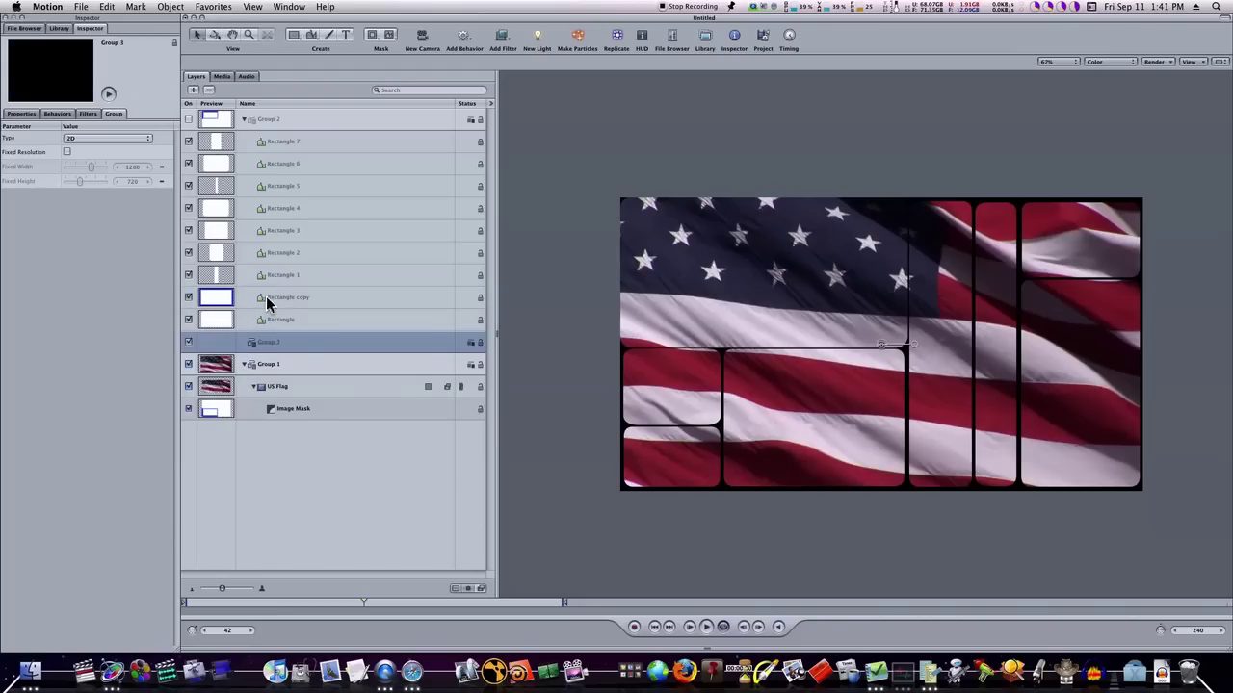
left_click_drag(267, 304, 274, 346)
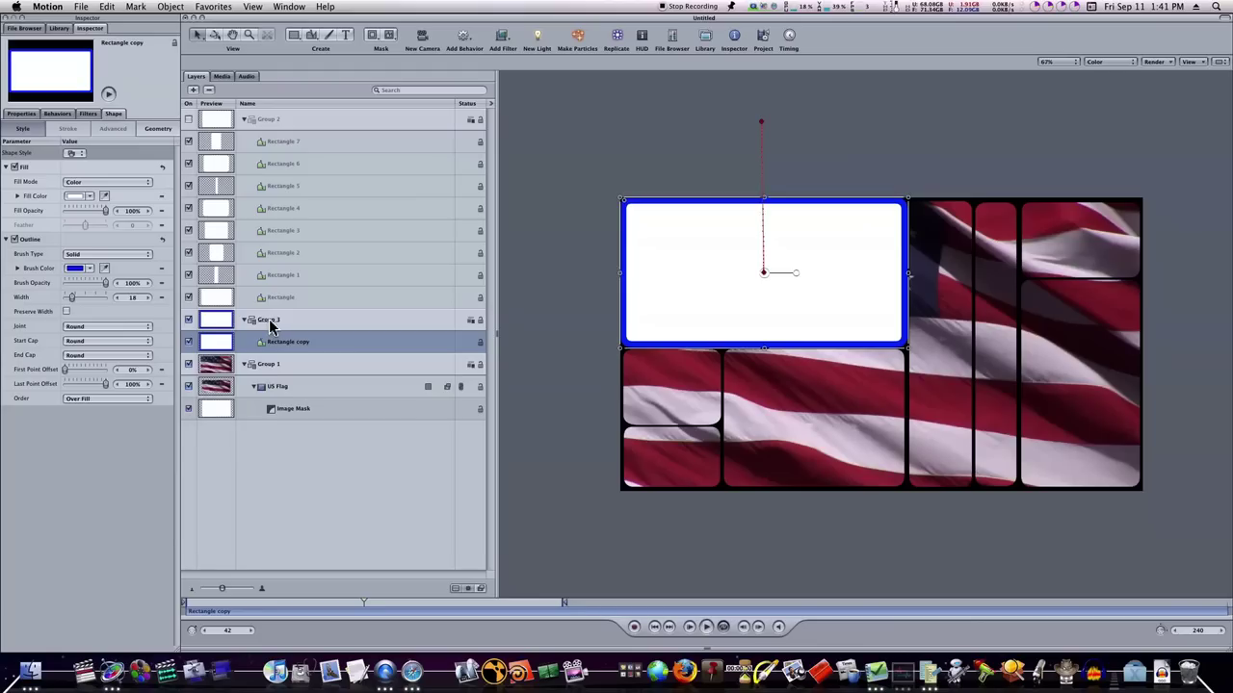
left_click_drag(271, 325, 224, 432)
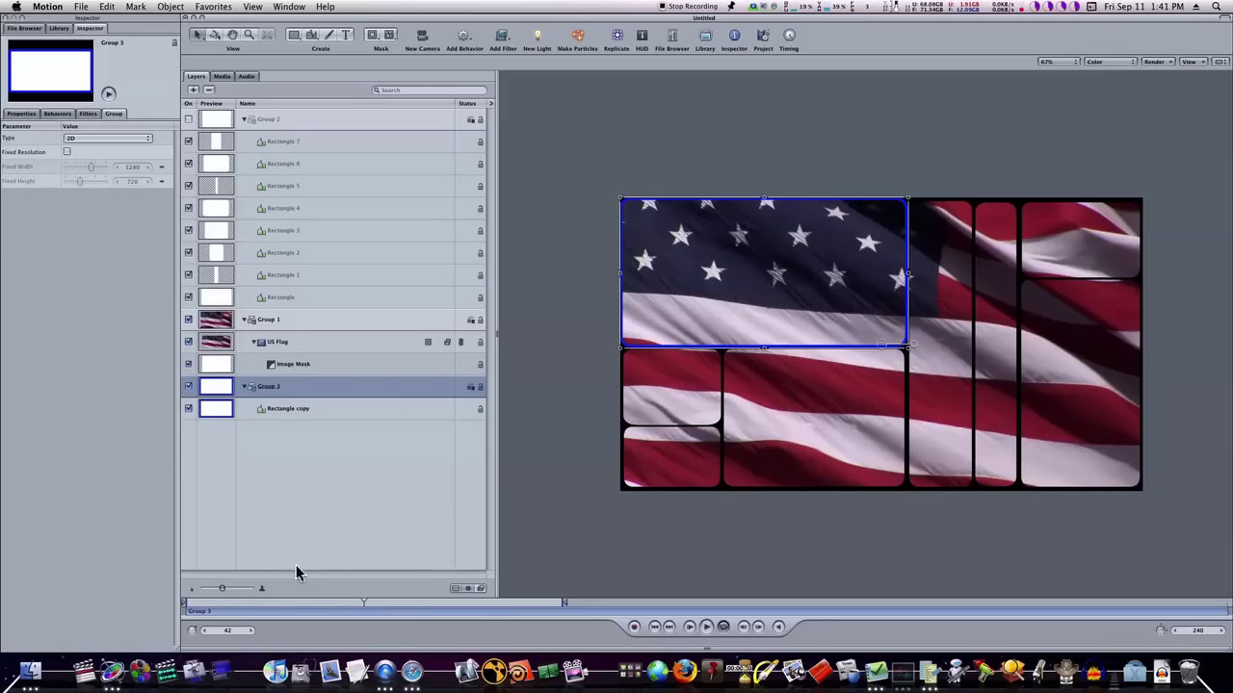
mouse_move(364, 606)
left_mouse_down()
mouse_move(273, 599)
mouse_move(379, 606)
left_mouse_up()
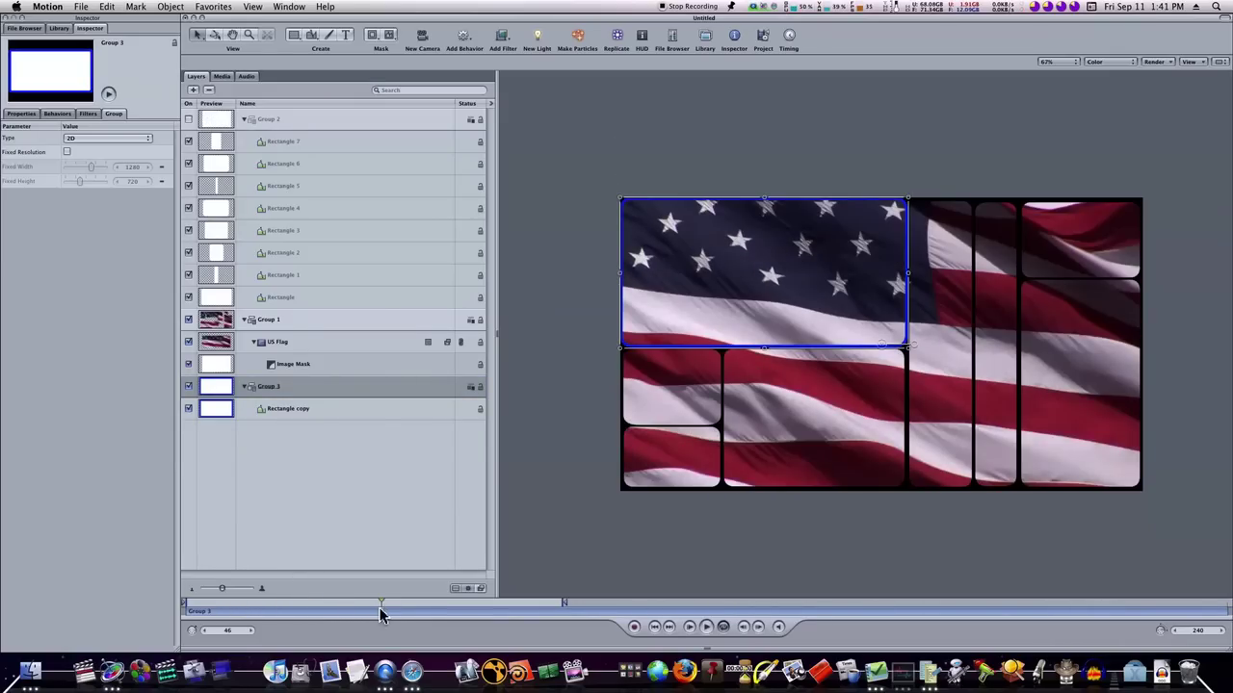
Step: Duplicate the tall Rectangle 1 and turn on the copy's outline
left_click(307, 275)
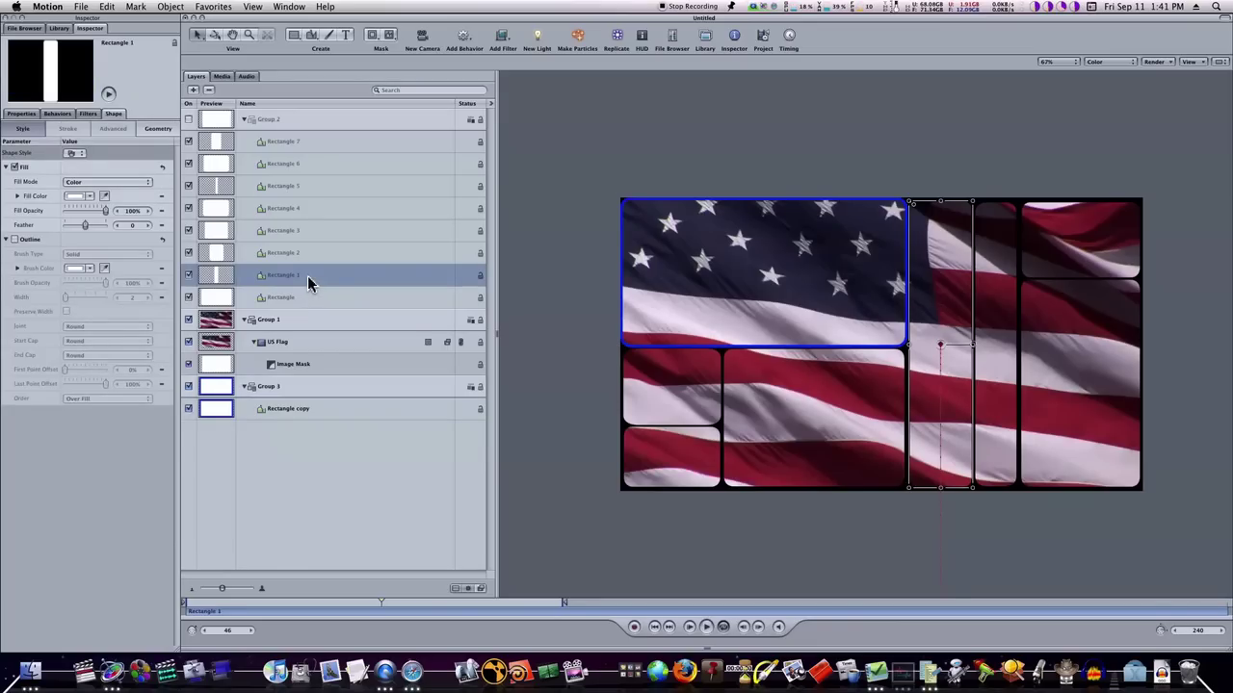
key("super+d")
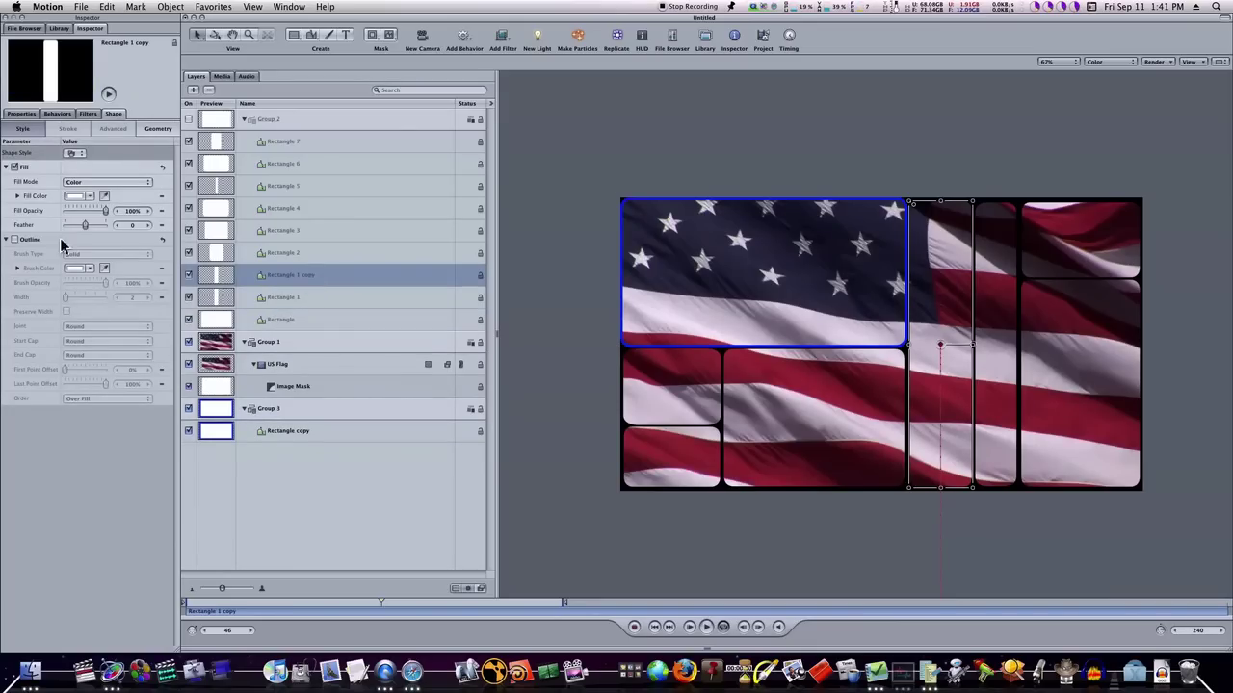
left_click(15, 240)
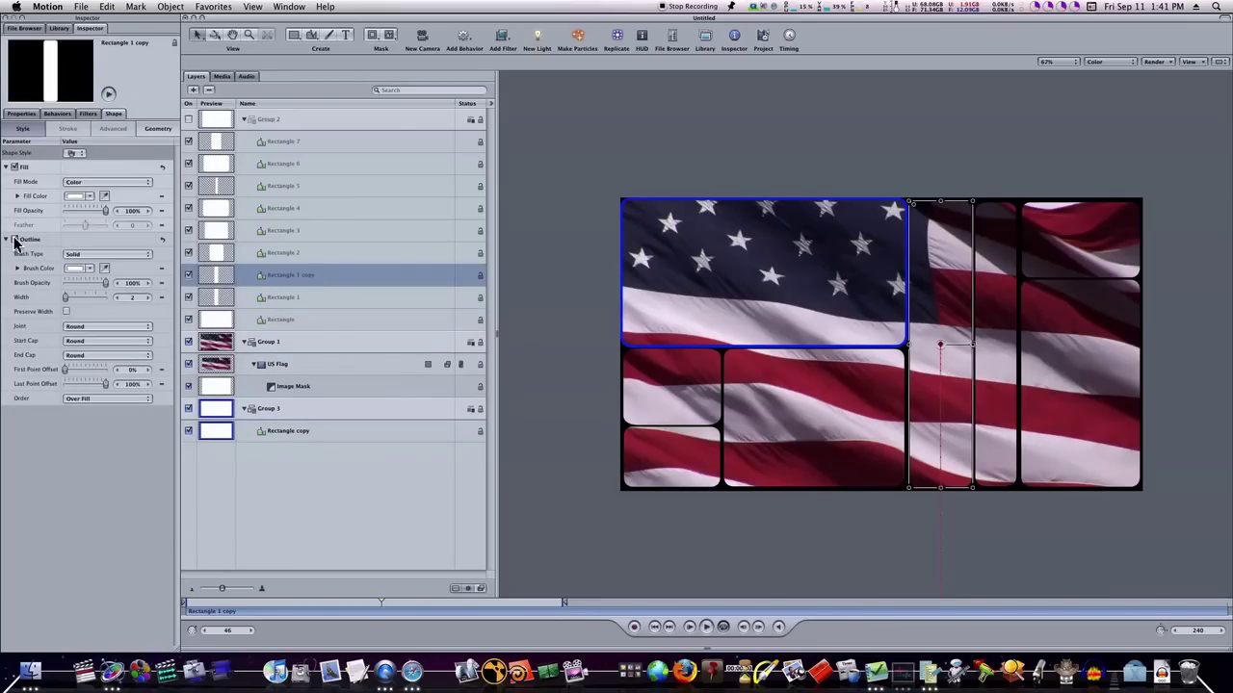
Step: Set the Rectangle 1 copy's outline to width 18 and blue like the first copy's, and move it into Group 3
left_click(297, 431)
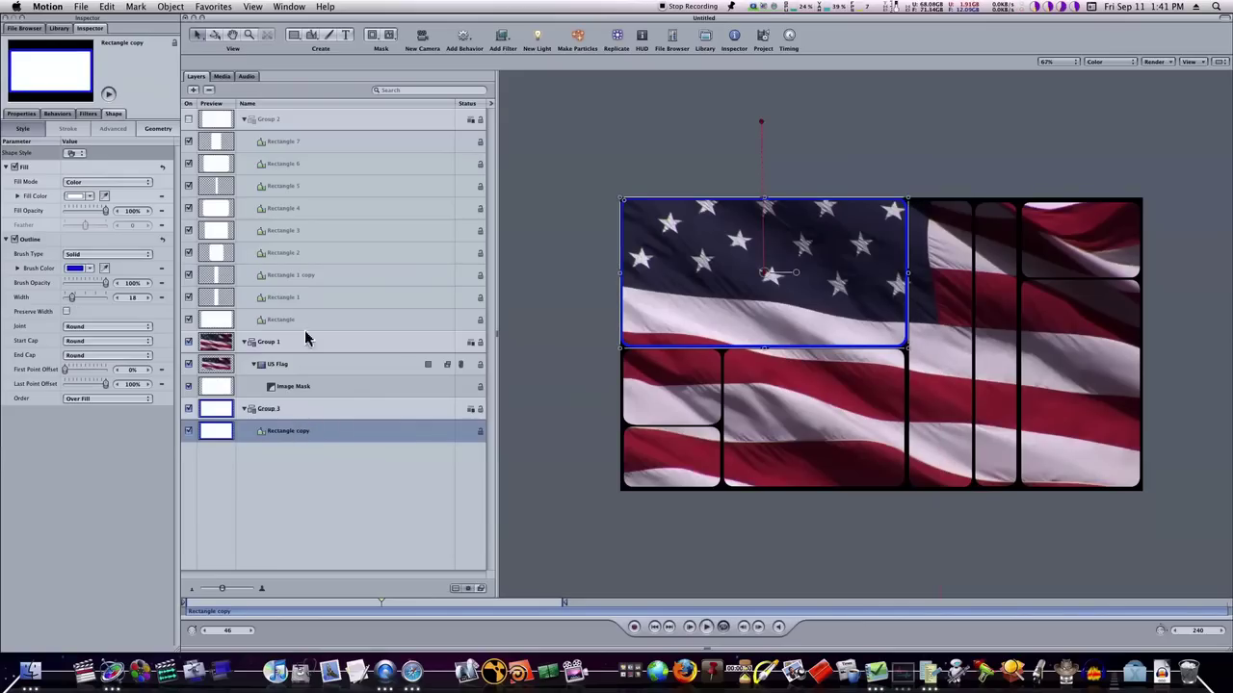
left_click(309, 301)
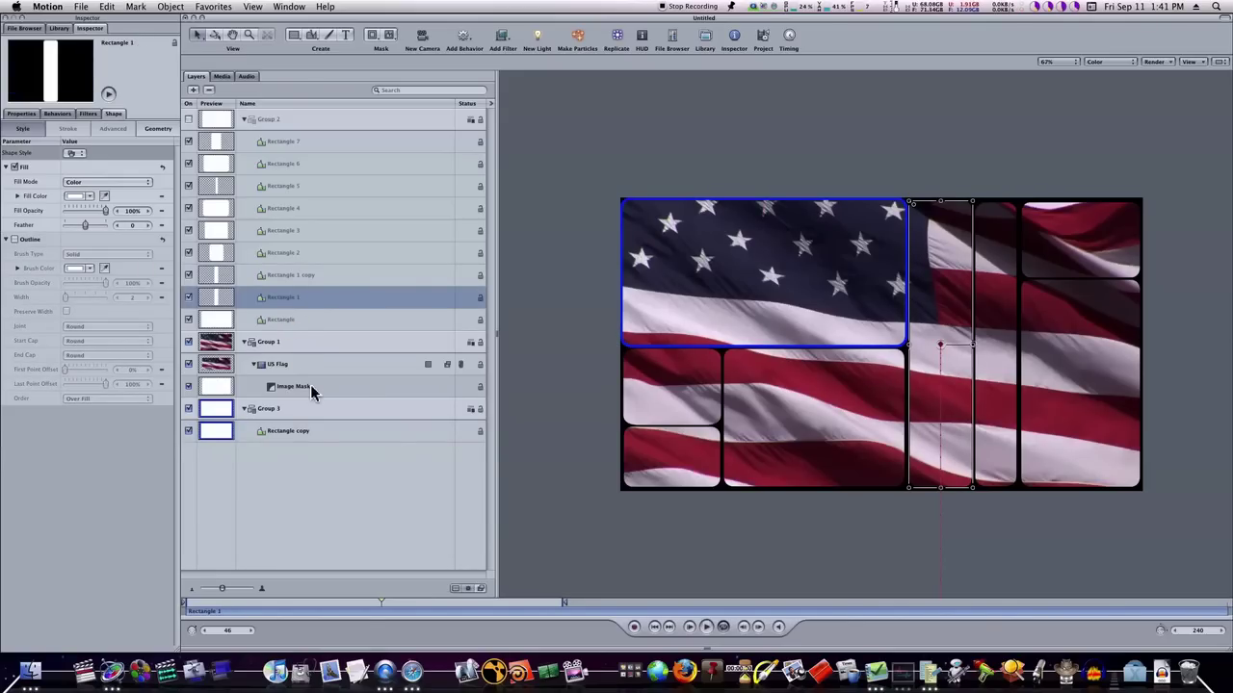
left_click(326, 273)
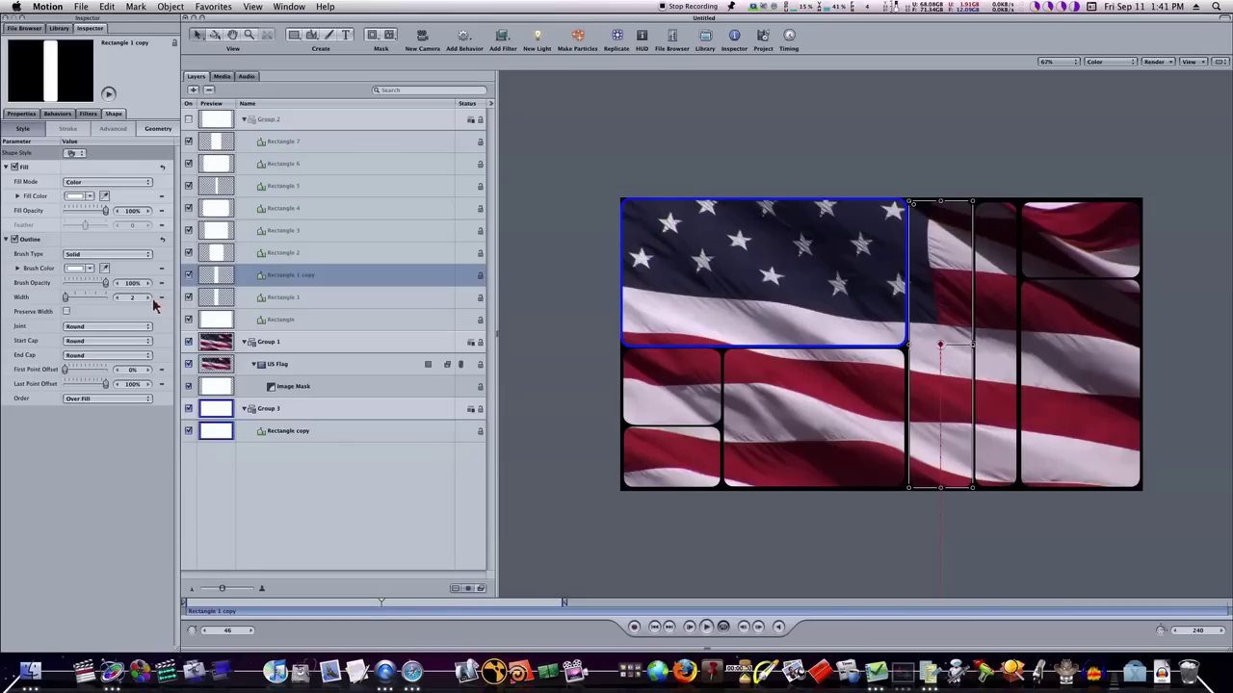
left_click_drag(149, 299, 149, 300)
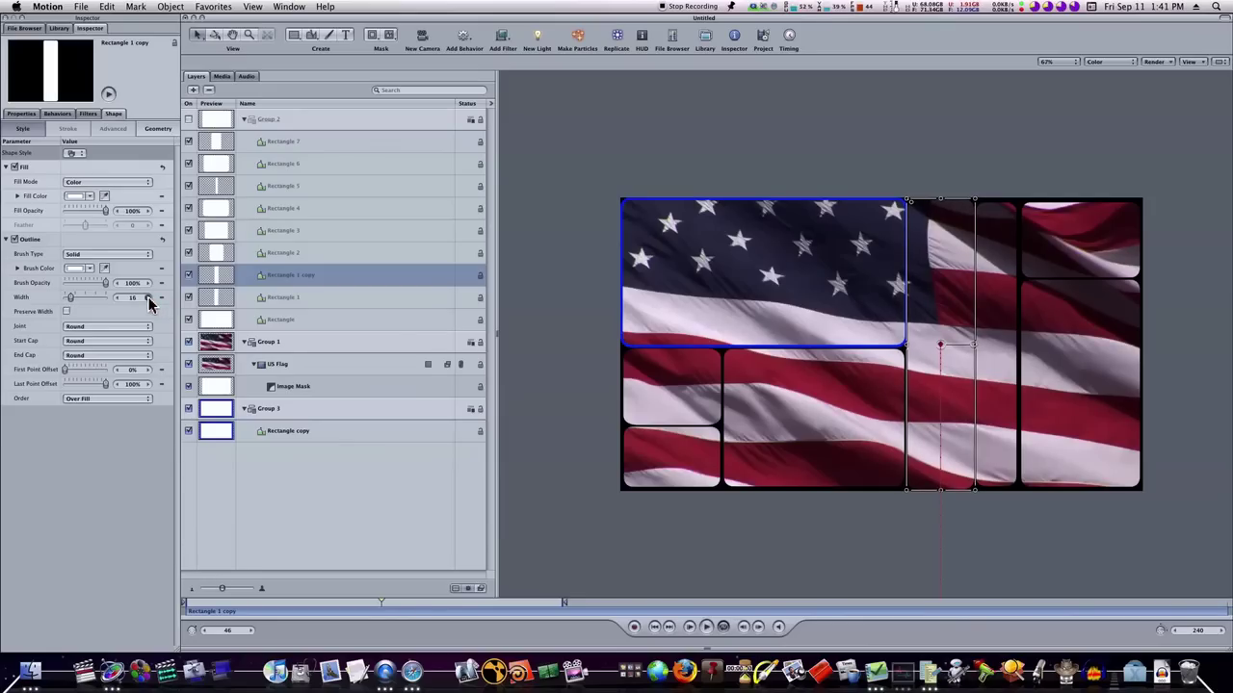
left_click(73, 269)
left_click(222, 403)
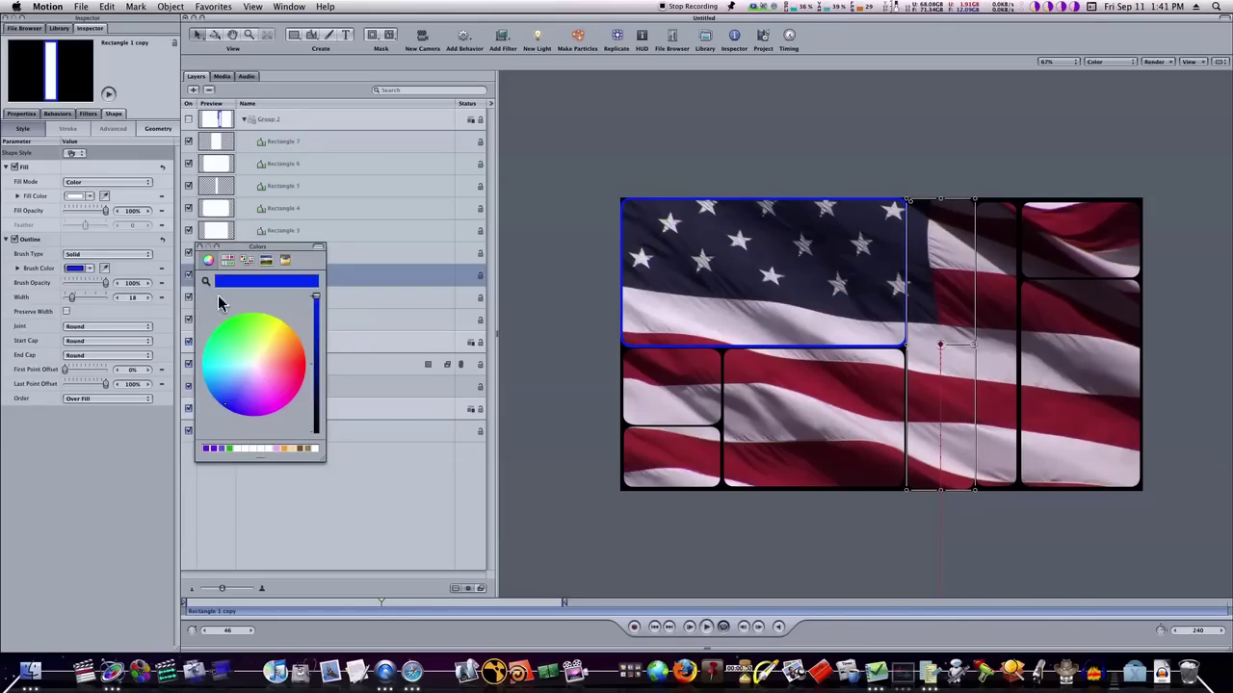
left_click(200, 249)
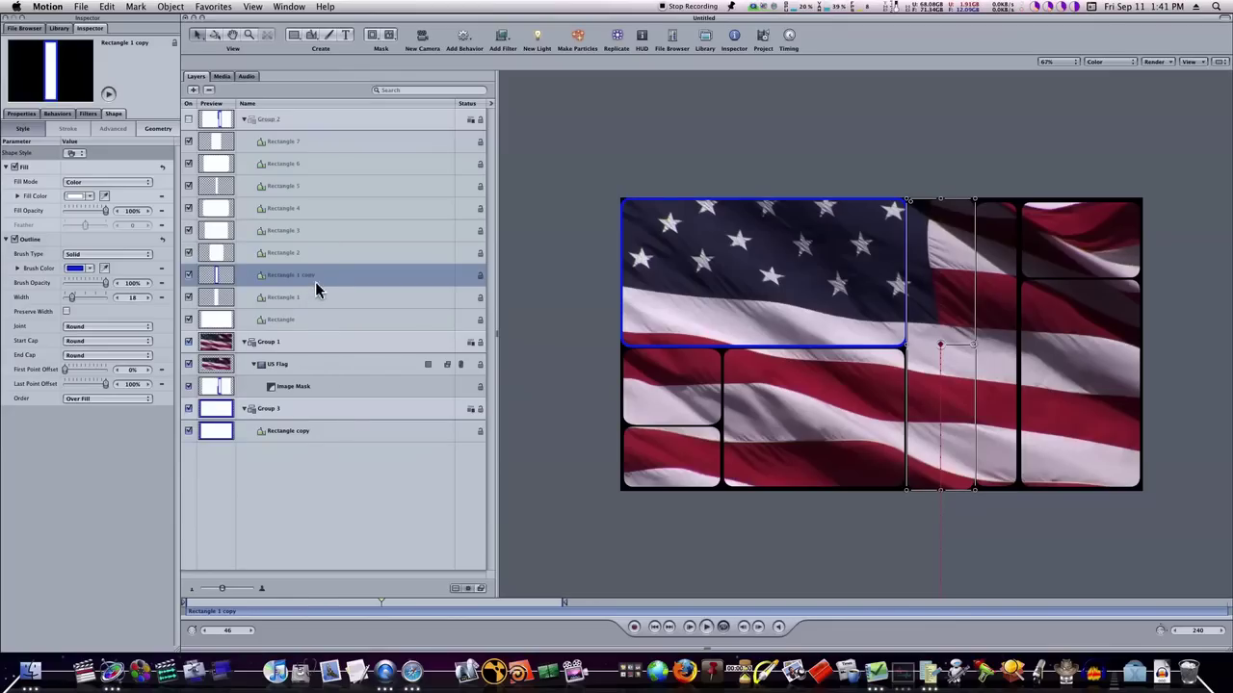
left_click_drag(320, 275, 291, 418)
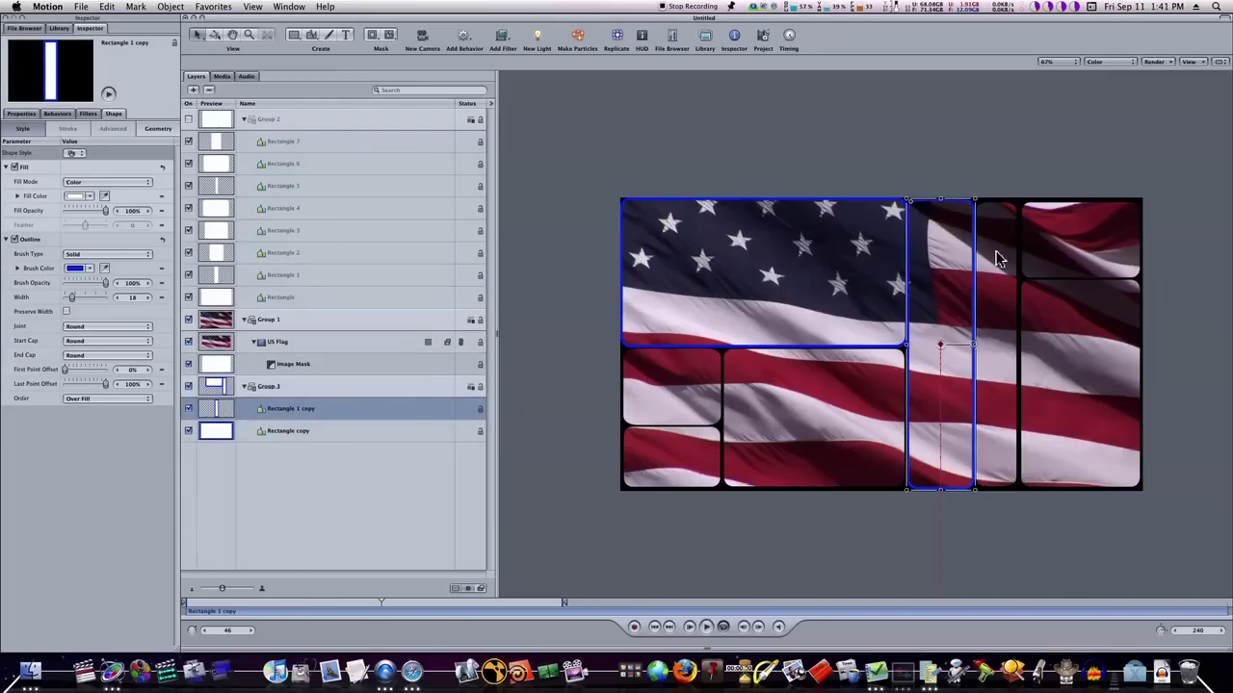
Step: Duplicate each of Rectangles 2 through 7 in Group 2
left_click(328, 260)
key("super+d")
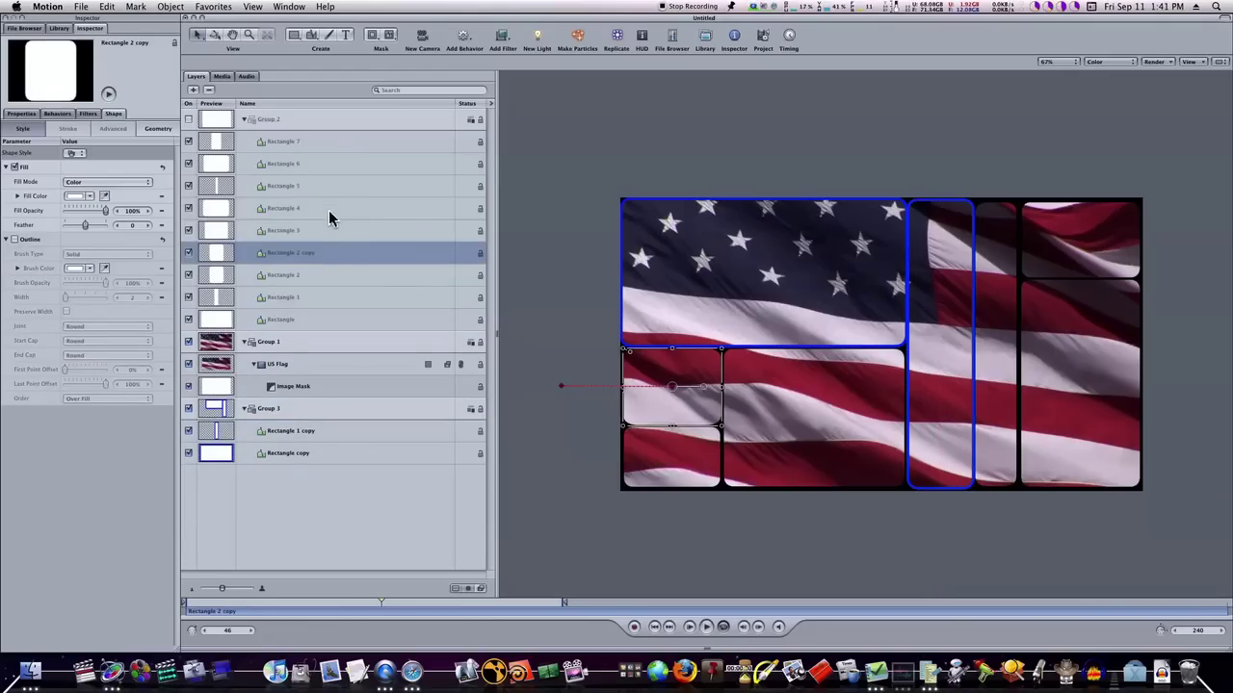
left_click(325, 231)
key("super+d")
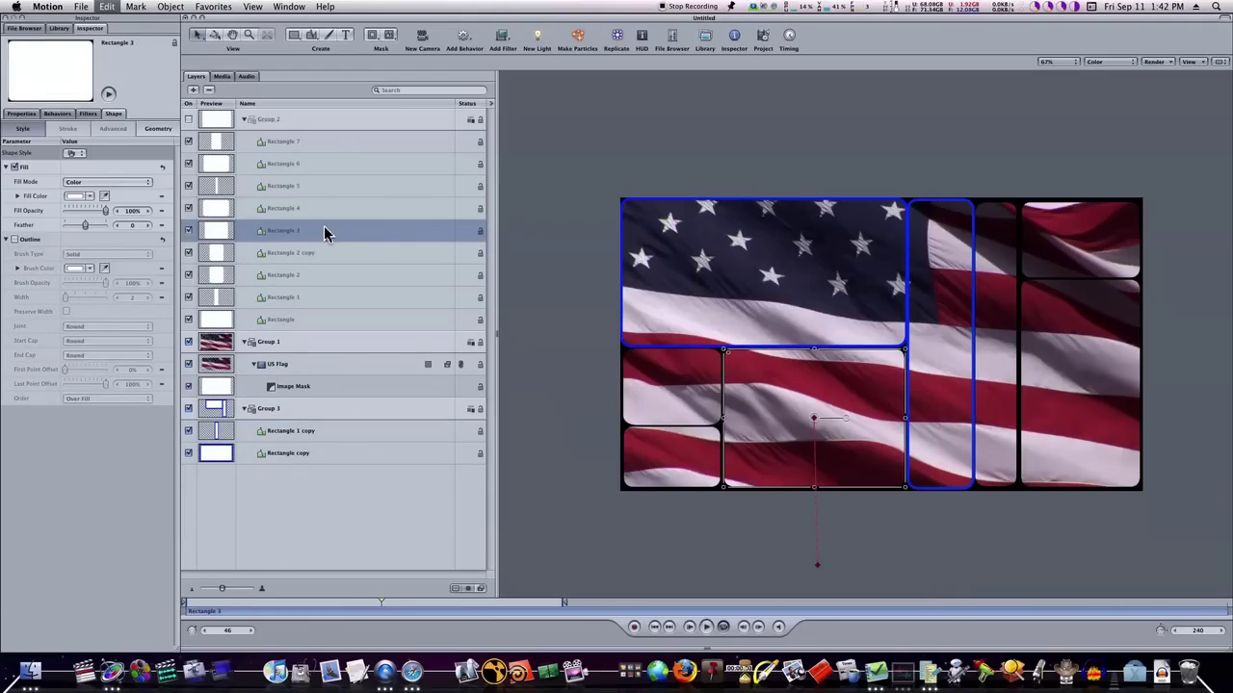
left_click(323, 210)
key("super+d")
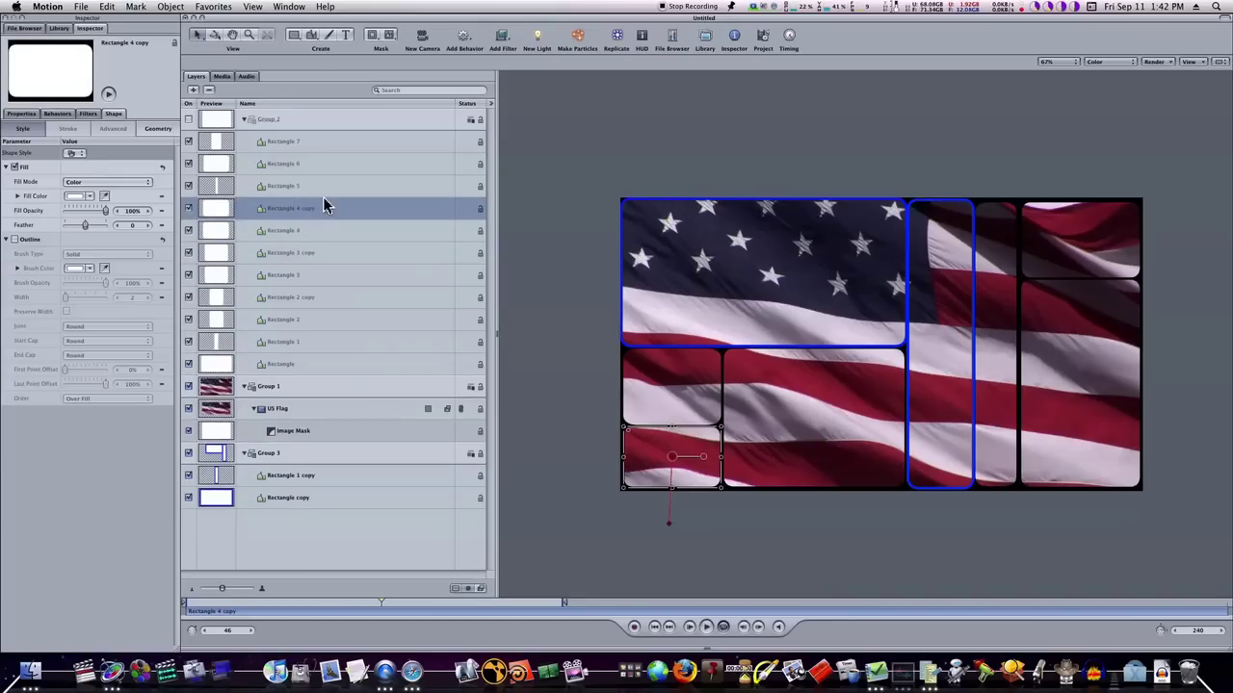
left_click(324, 188)
key("super+d")
left_click(326, 164)
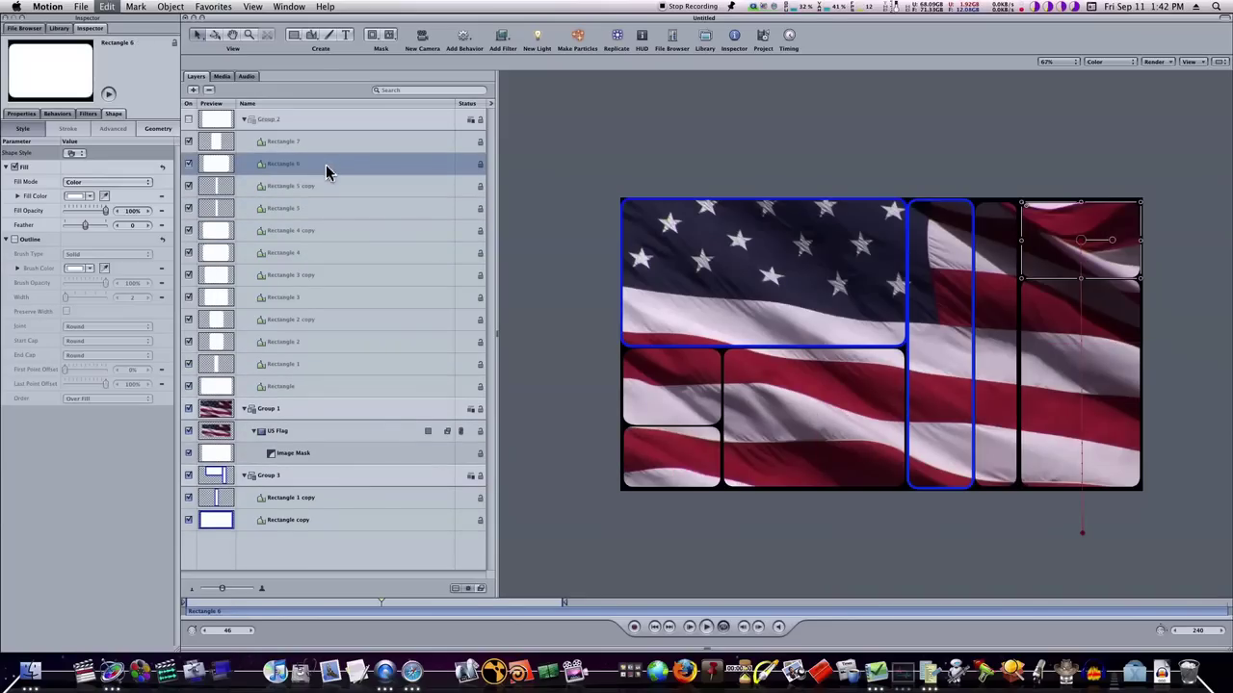
key("super+d")
left_click(329, 144)
key("super+d")
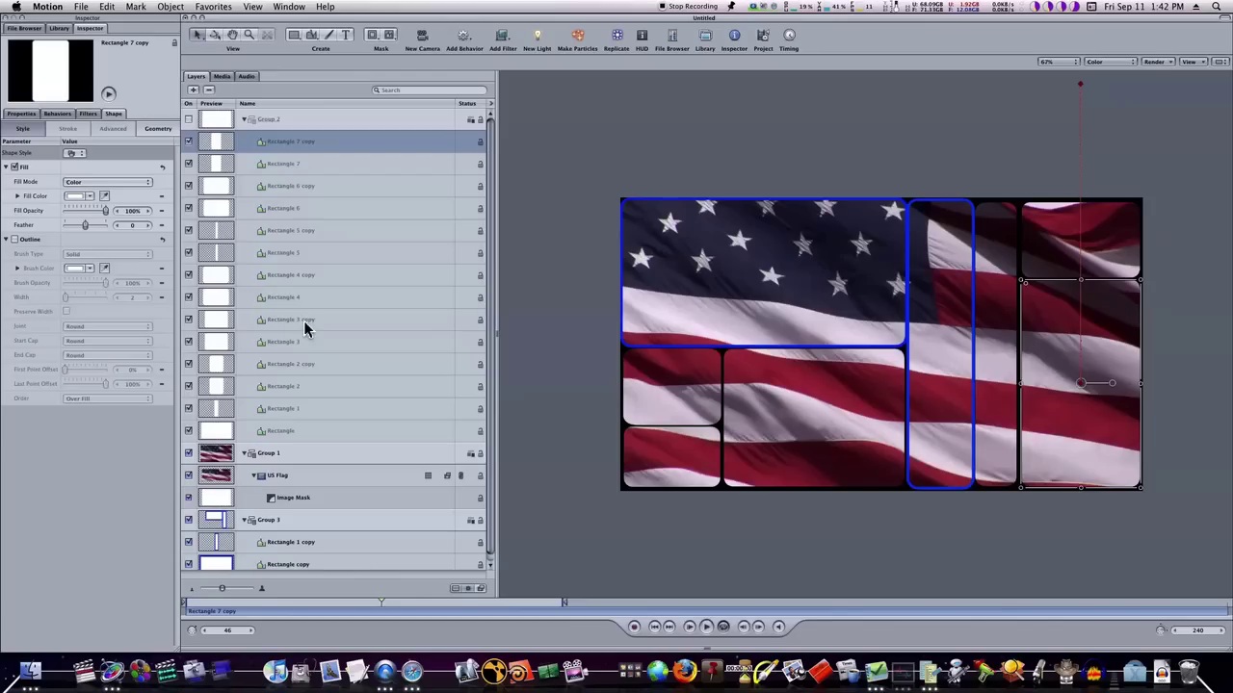
Step: Move the copies of Rectangles 2 through 7 from Group 2 into Group 3
left_click_drag(294, 369, 287, 525)
left_click(284, 324)
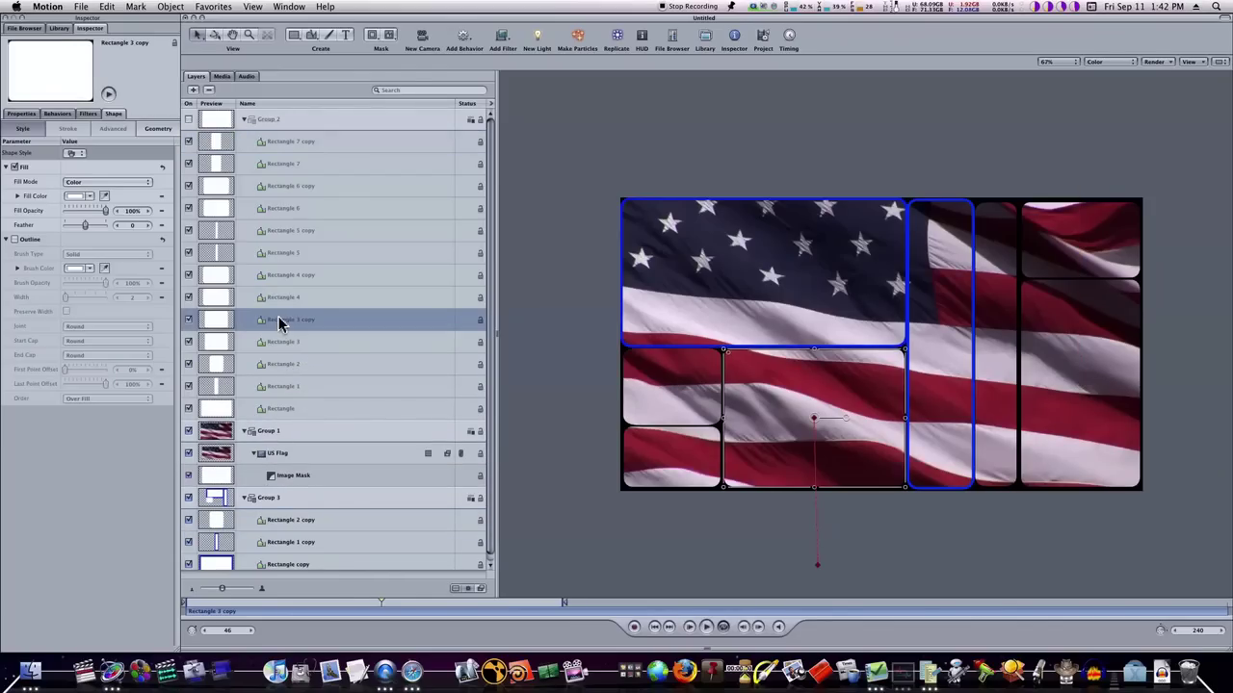
left_click(303, 275, "super")
left_click(318, 233, "super")
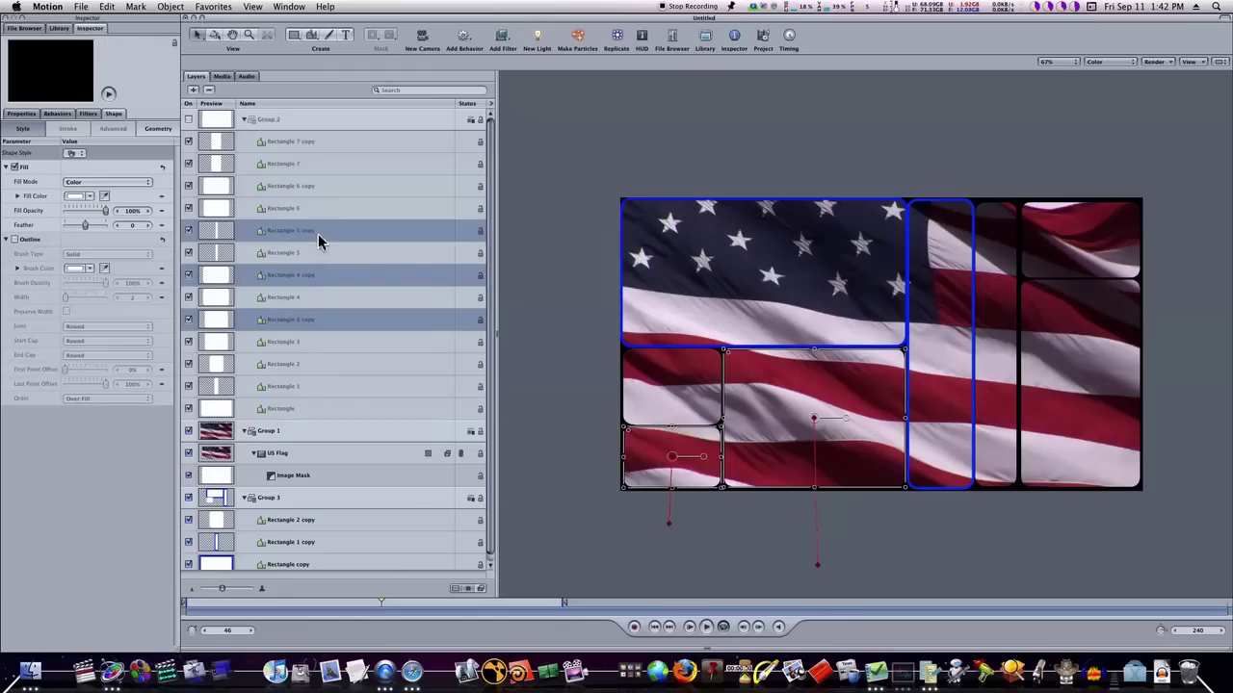
left_click(329, 187, "super")
left_click(325, 142, "super")
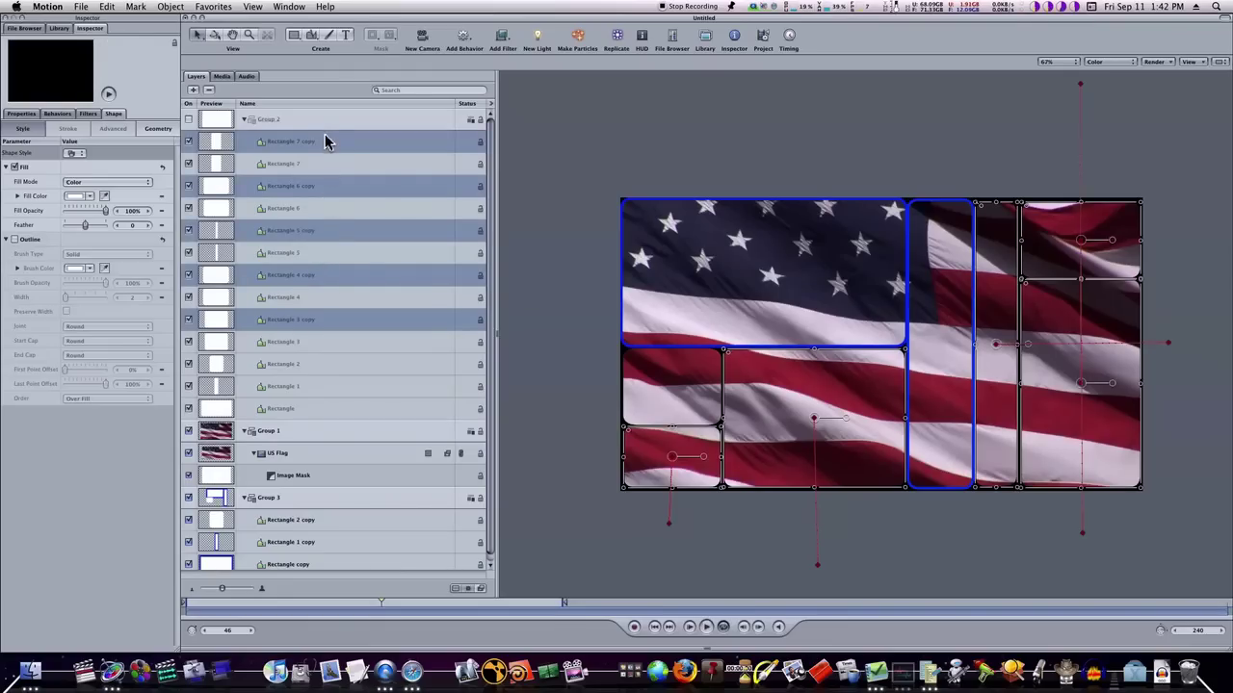
left_click_drag(220, 322, 282, 498)
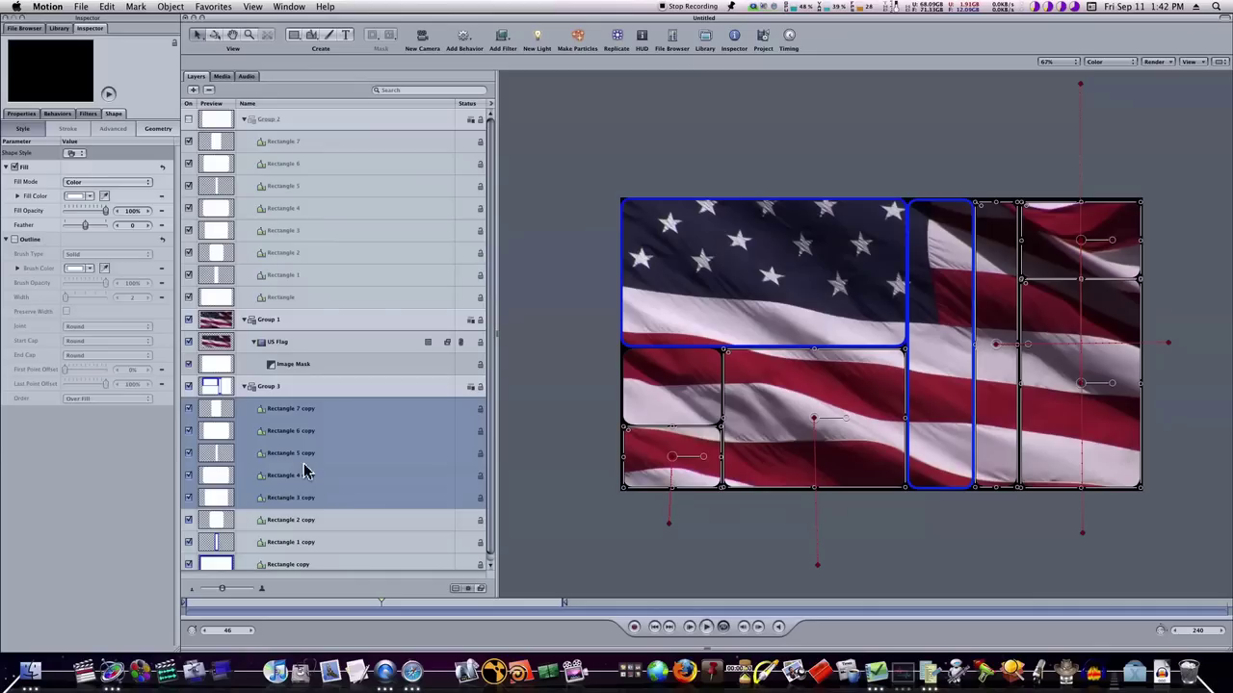
Step: Turn on the Rectangle 2 copy's outline, and make it blue with a width of 18
left_click(307, 525)
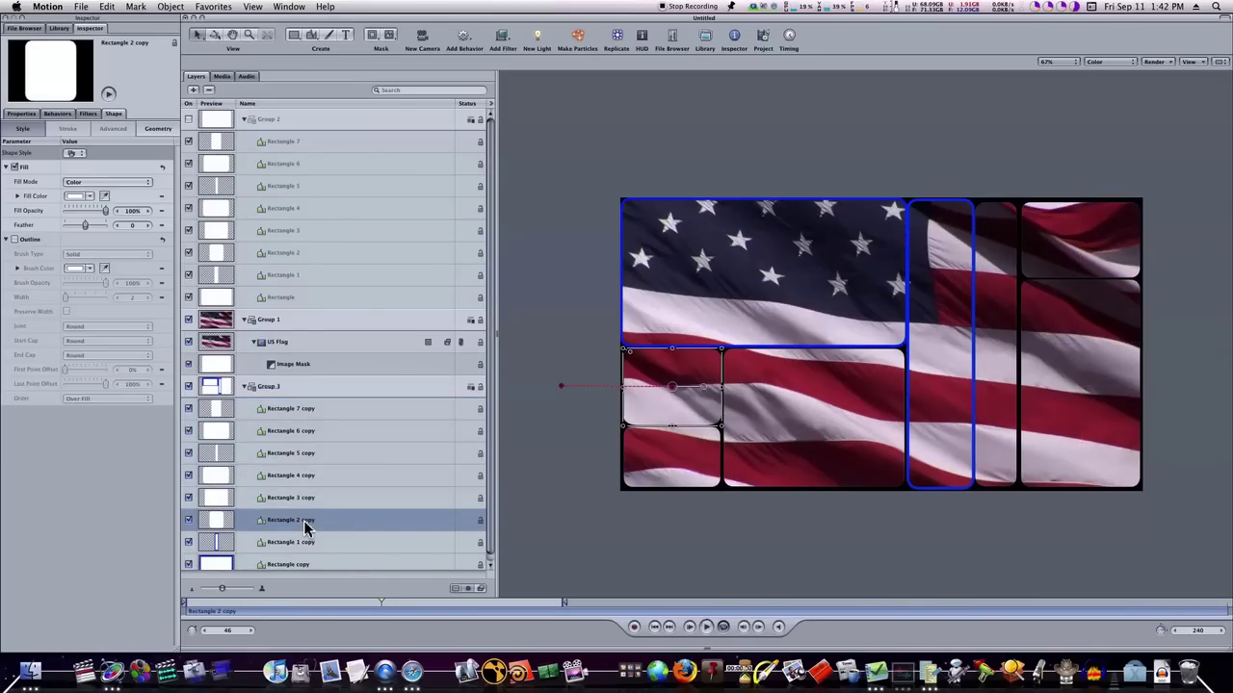
left_click(14, 241)
left_click(74, 269)
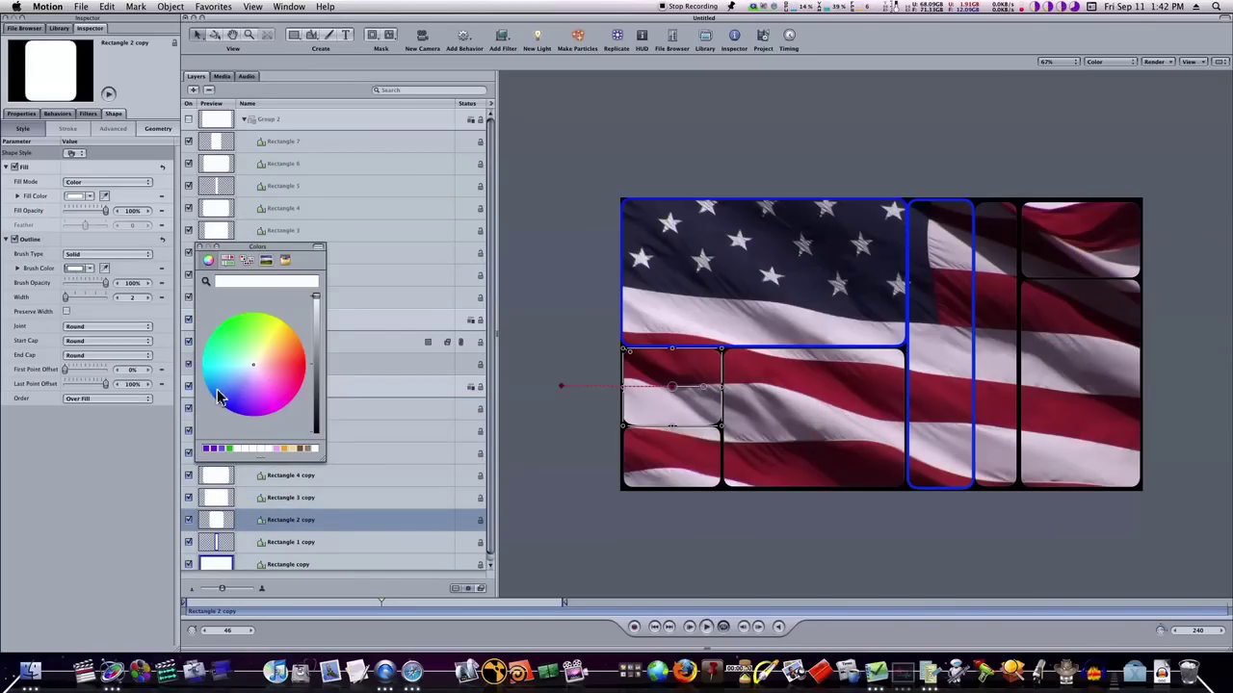
left_click(227, 406)
left_click(148, 298)
left_click(148, 299)
left_click(148, 300)
left_click(148, 301)
left_click(148, 300)
left_click(148, 301)
left_click(149, 299)
left_click(200, 247)
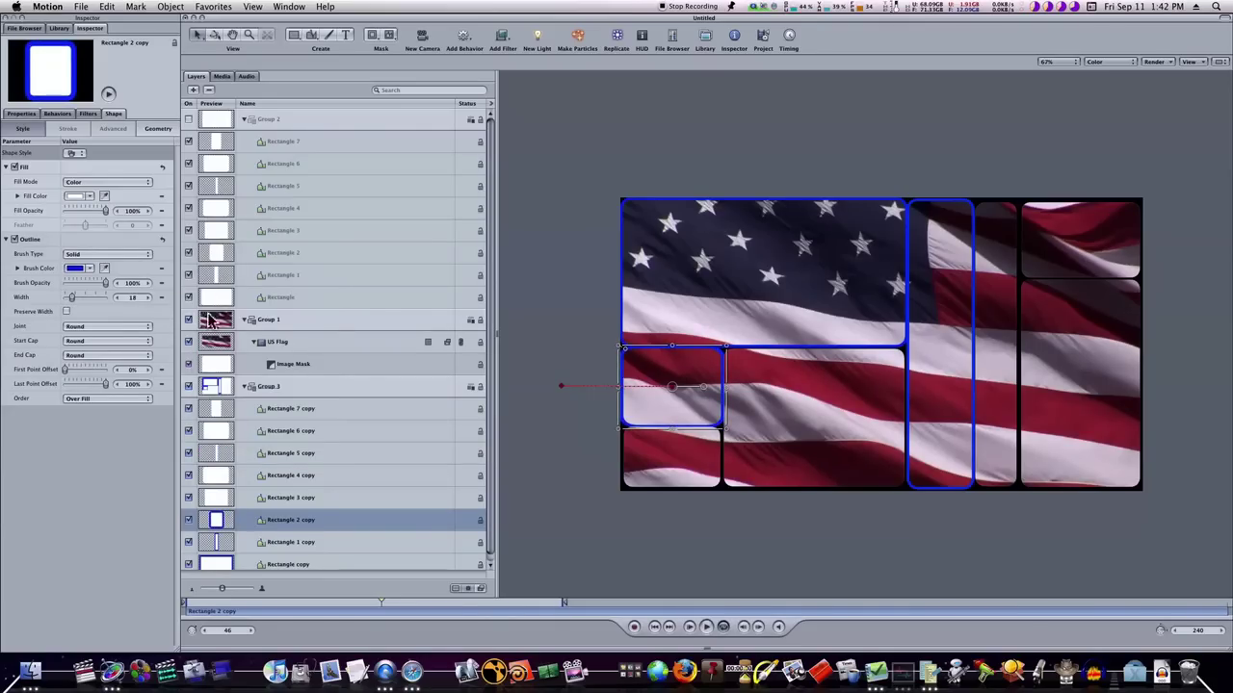
Step: Give the Rectangle 3 copy a blue outline with a width of 18
left_click(280, 498)
left_click(16, 238)
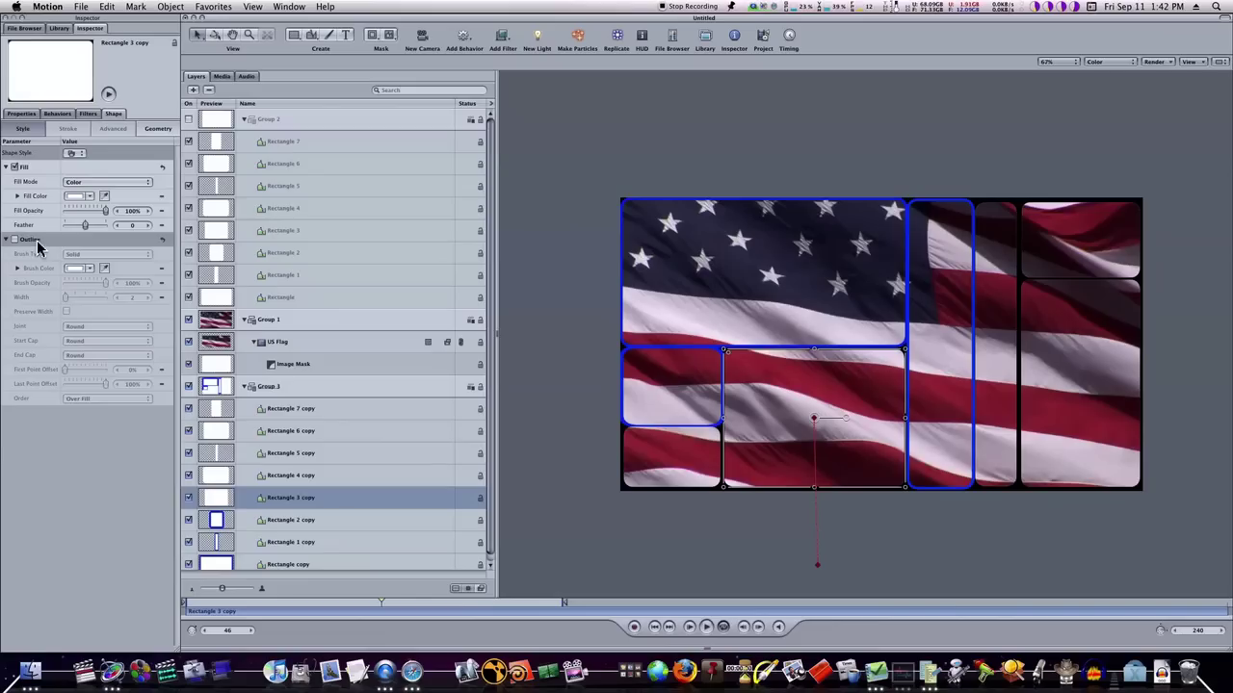
left_click(16, 239)
left_click(75, 270)
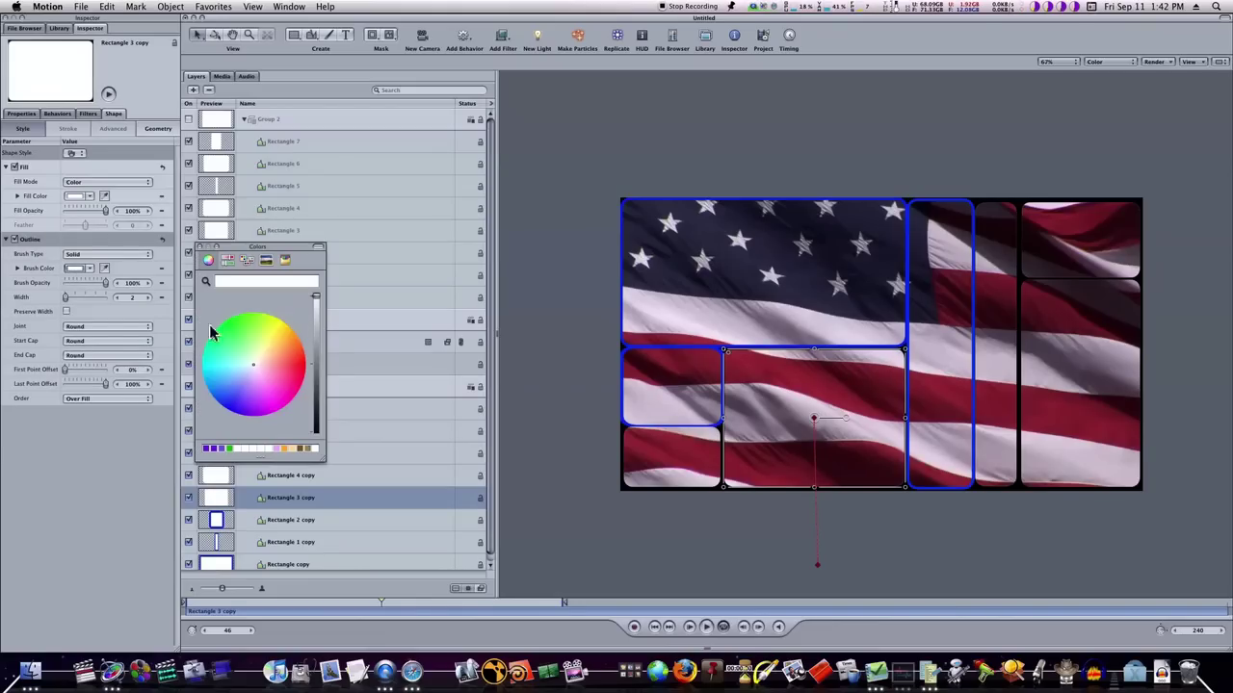
left_click(224, 406)
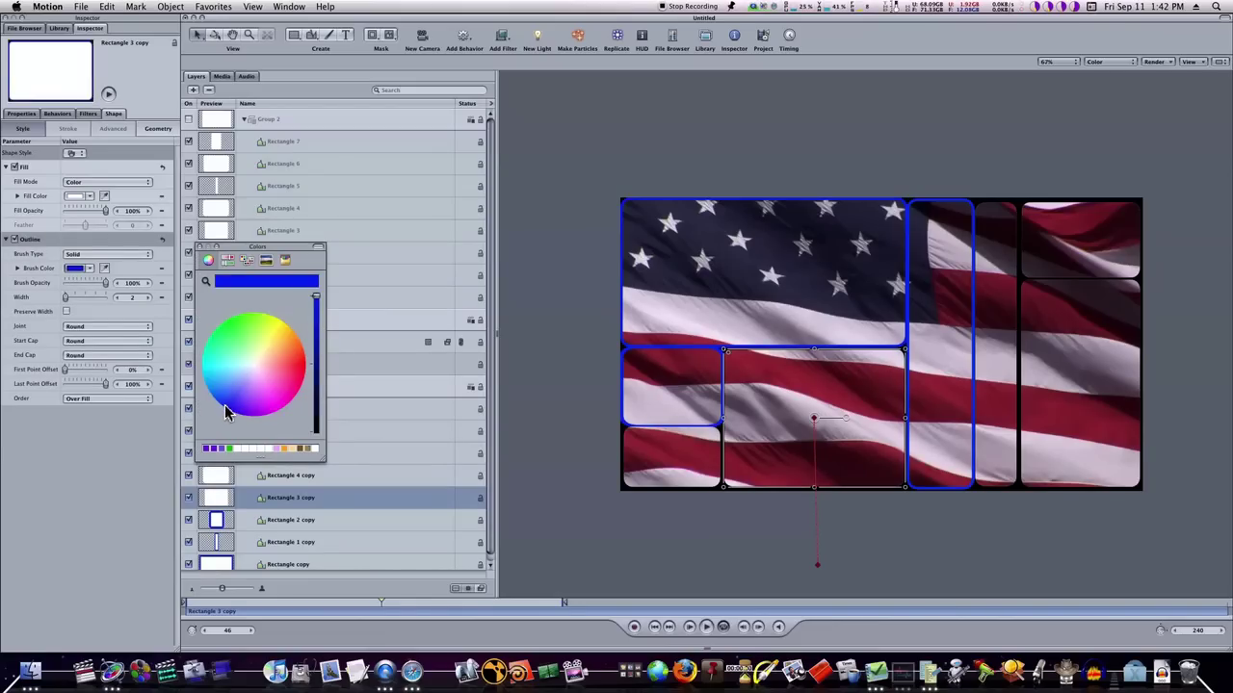
double_click(133, 299)
type("18")
key("Return")
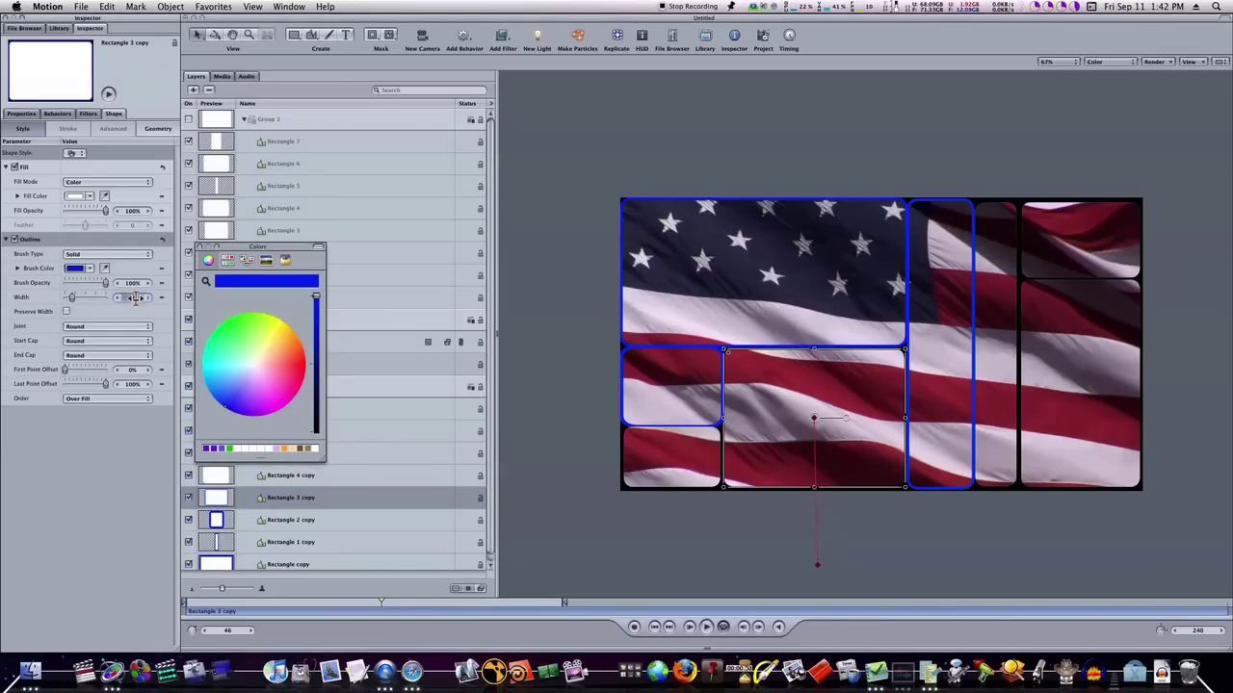
left_click(199, 248)
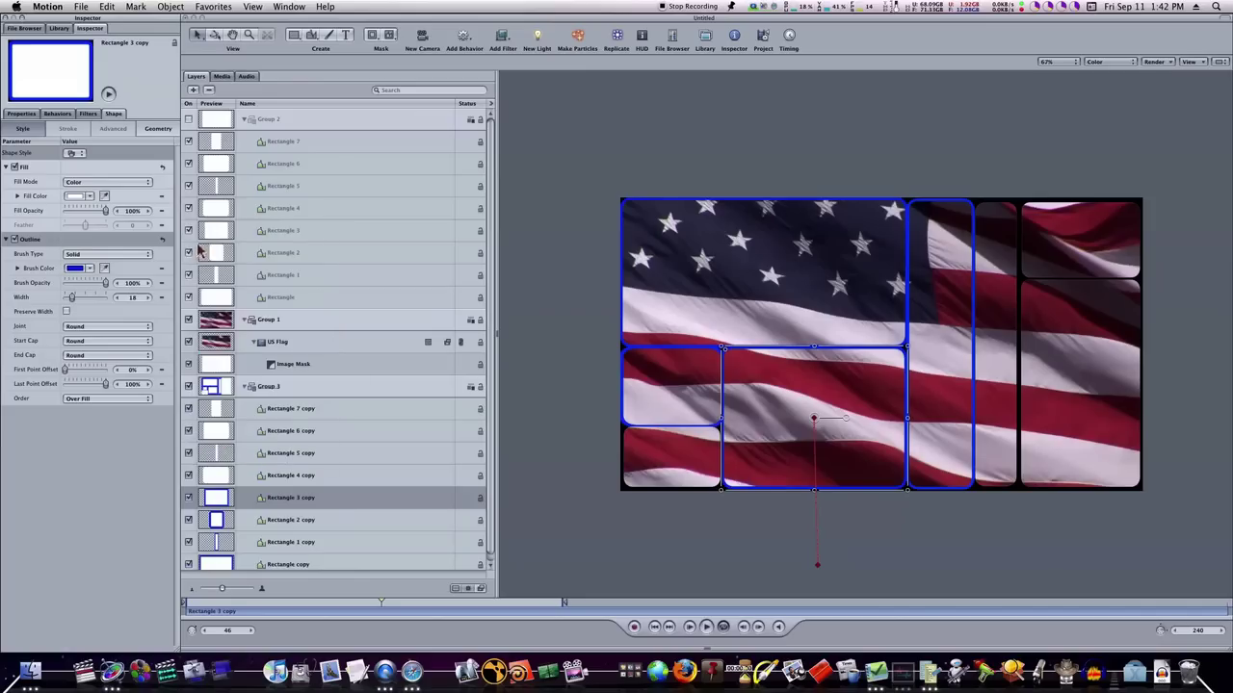
Step: Turn on the outline of the Rectangle 4 copy, with width 18 and a blue brush color
left_click(288, 474)
left_click(15, 240)
left_click(134, 298)
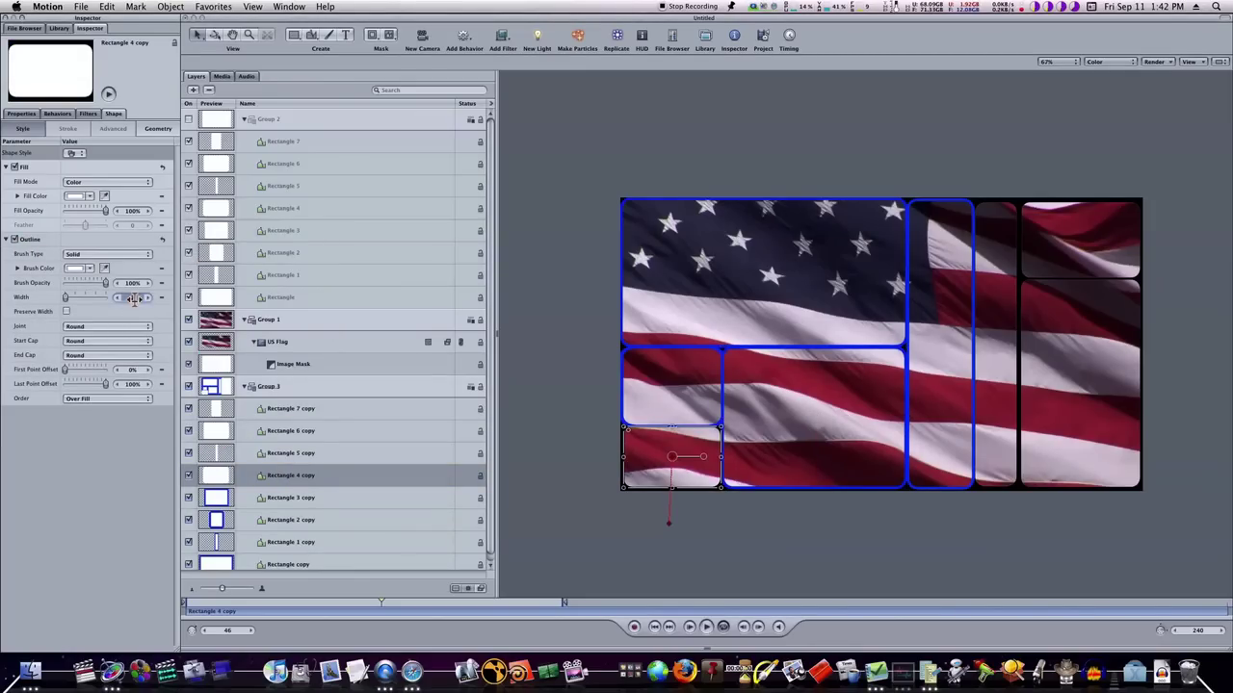
left_click(78, 267)
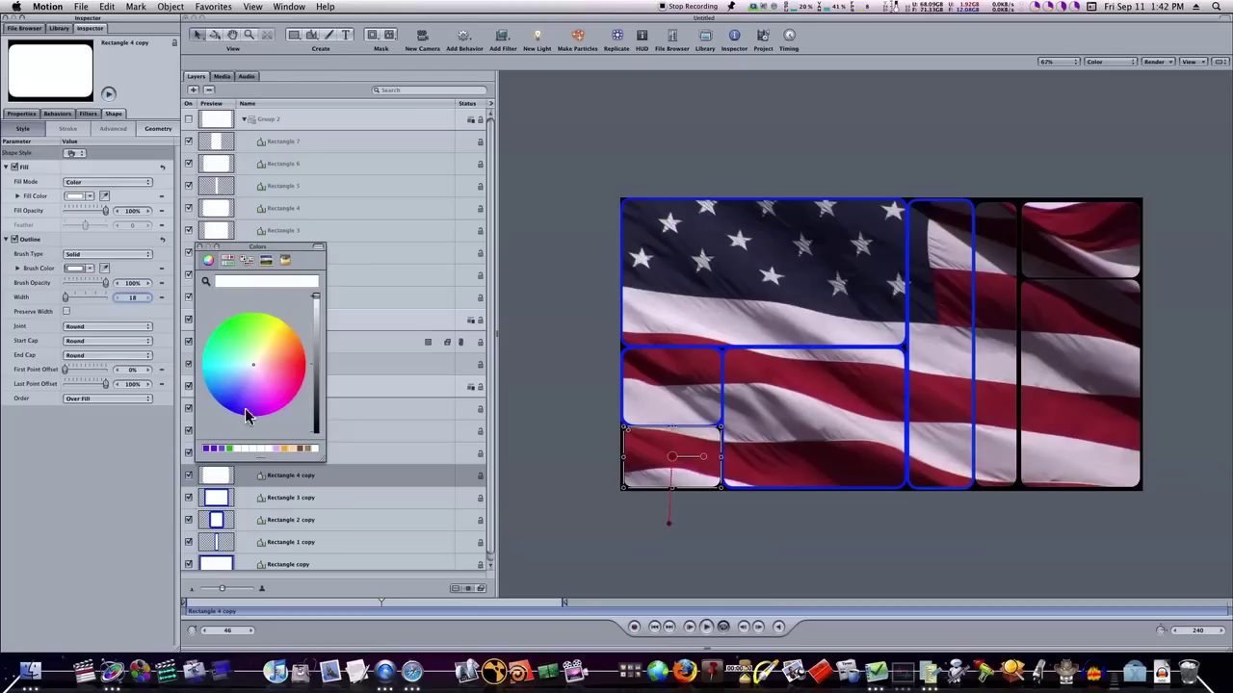
left_click(221, 403)
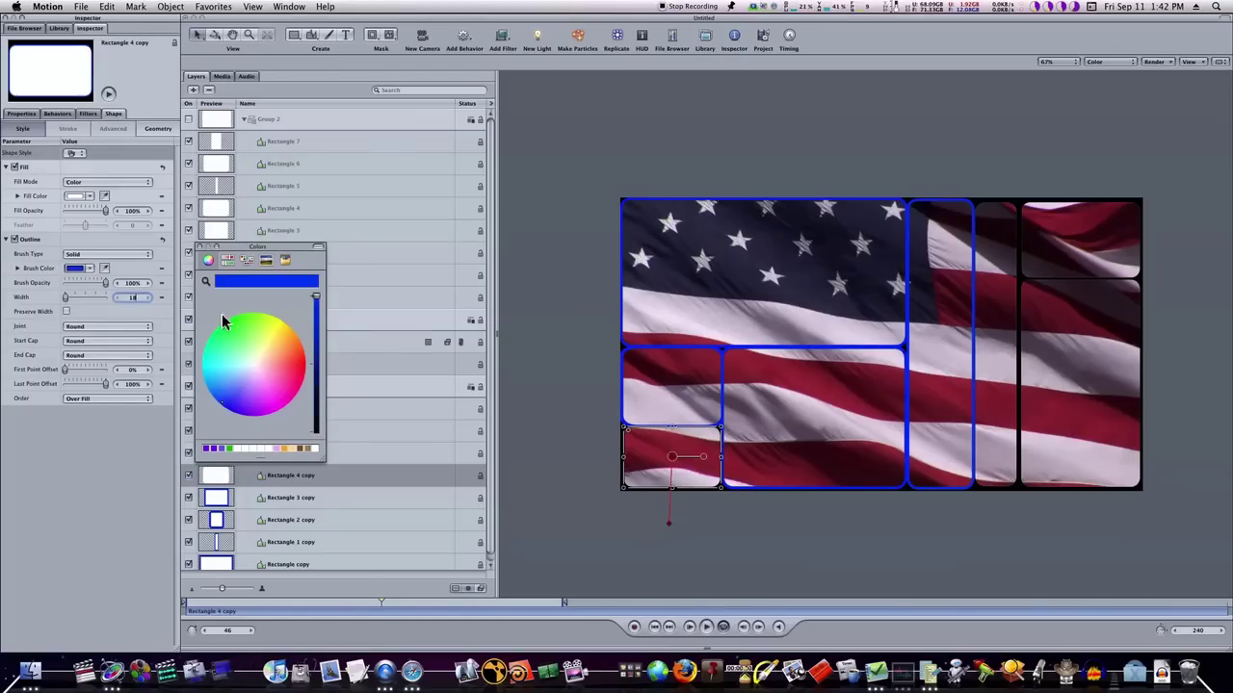
left_click(199, 247)
Step: Add a blue outline of width 18 to the narrow Rectangle 5 copy
left_click(294, 460)
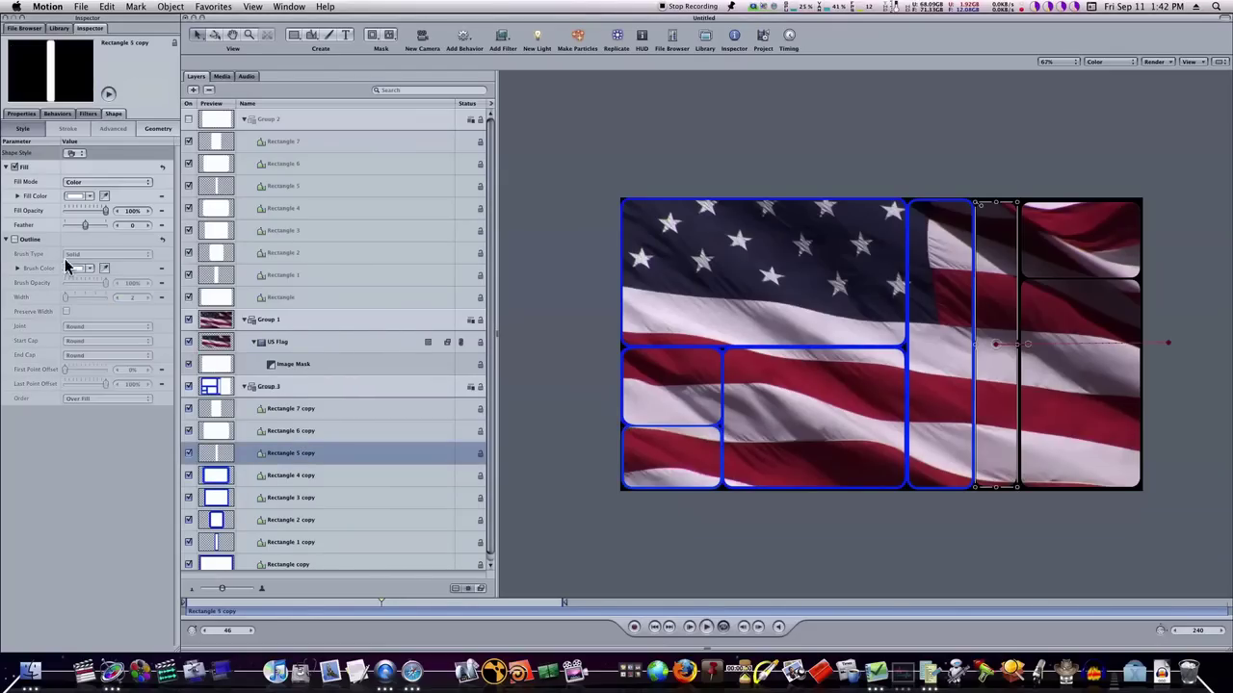
left_click(16, 240)
left_click(76, 268)
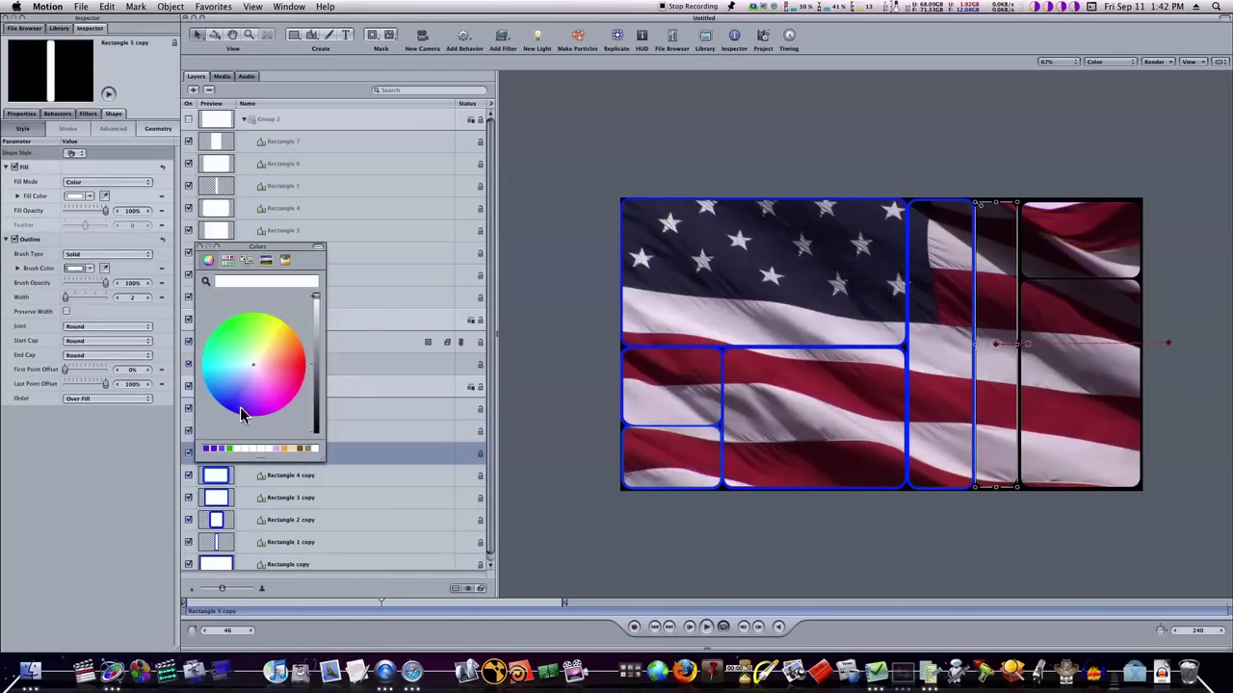
left_click(229, 408)
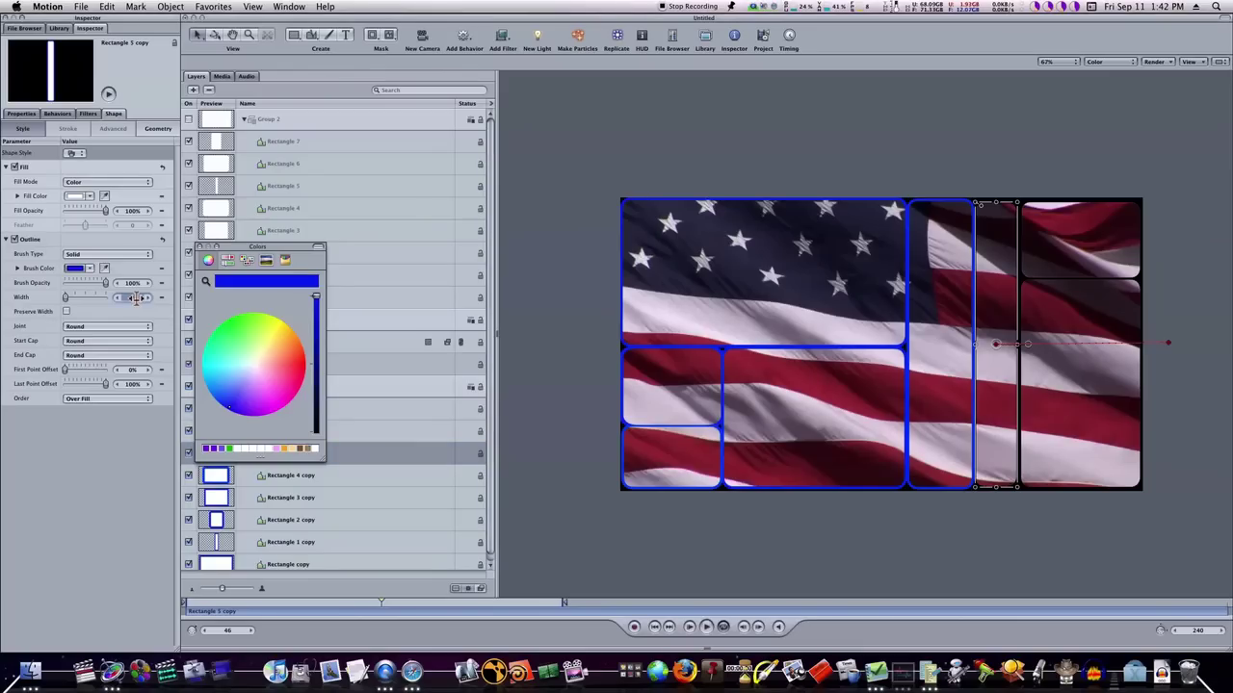
left_click(200, 249)
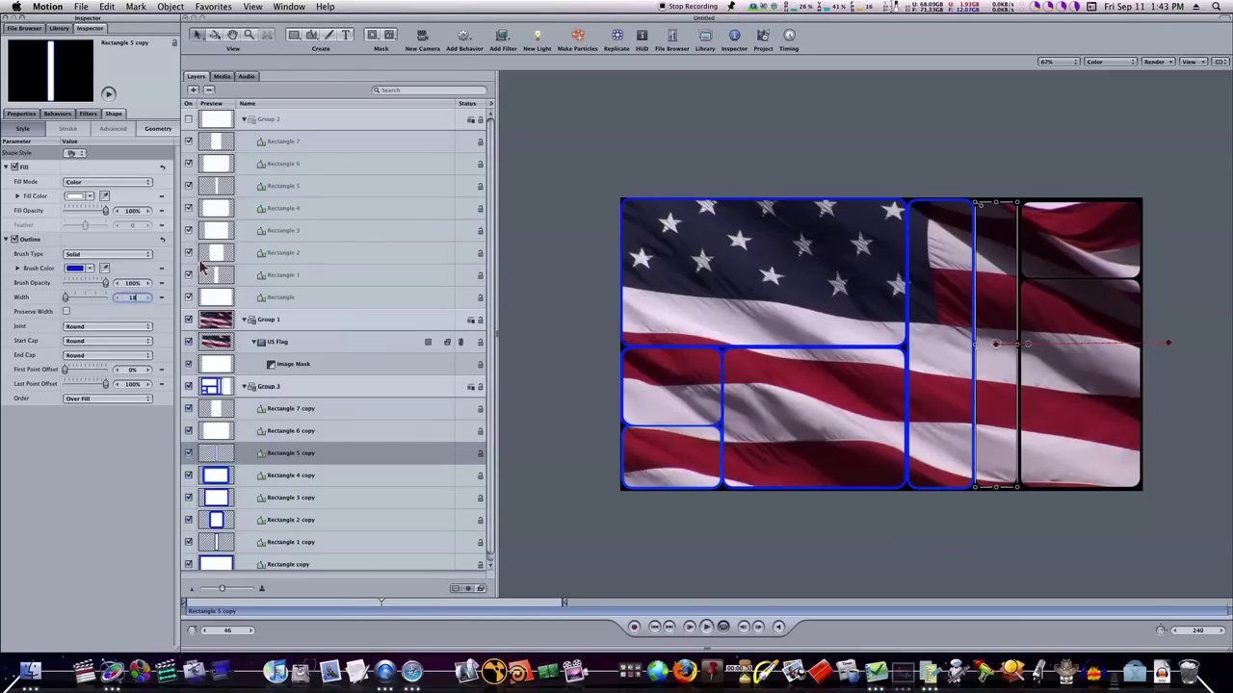
Step: Enable the Rectangle 6 copy's outline and set it to blue with width 18
left_click(258, 433)
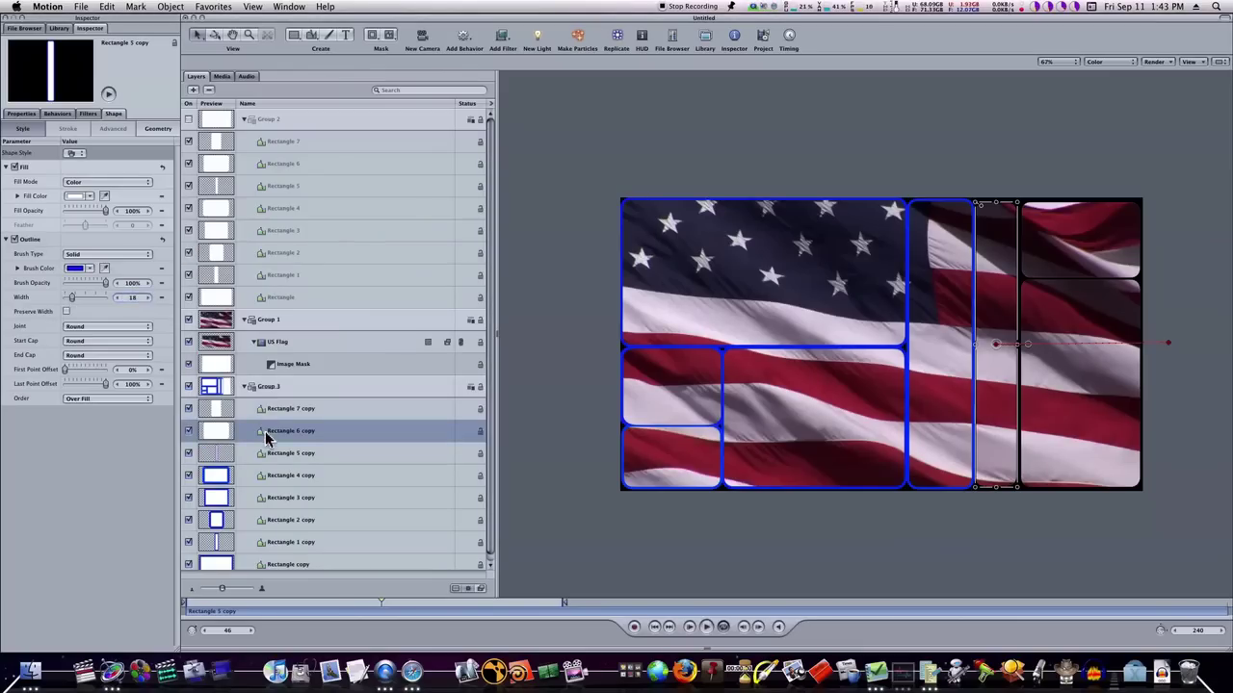
left_click(17, 240)
left_click(77, 269)
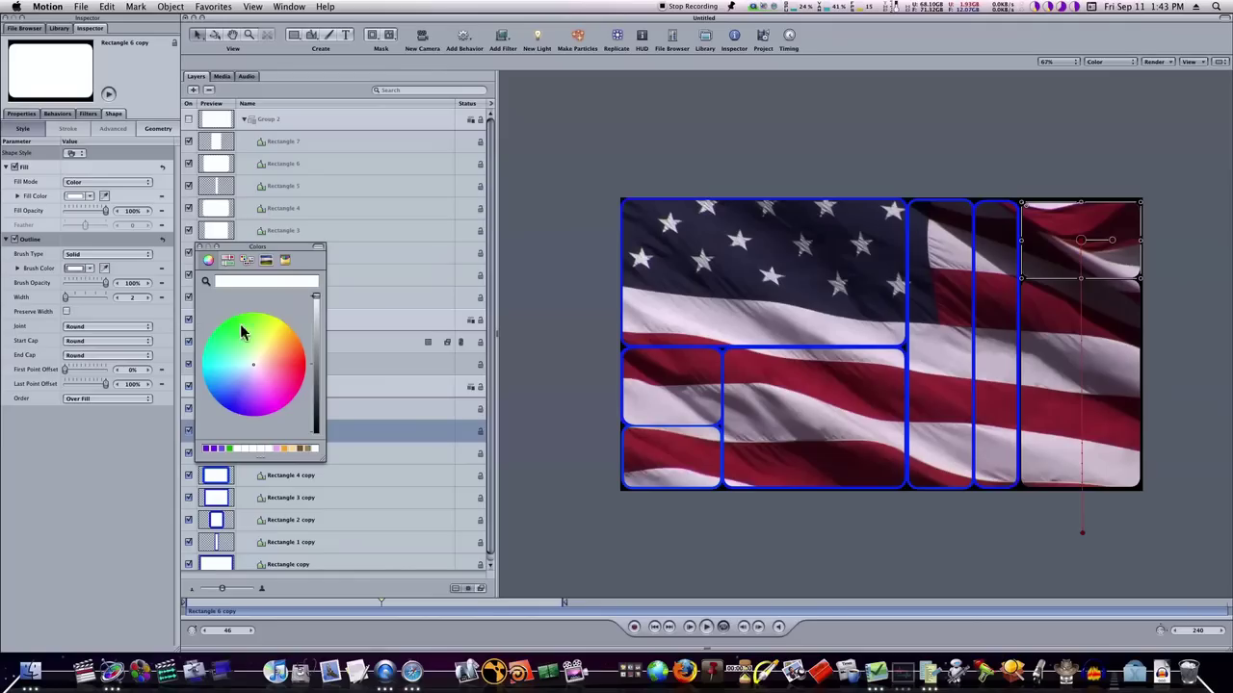
left_click(228, 404)
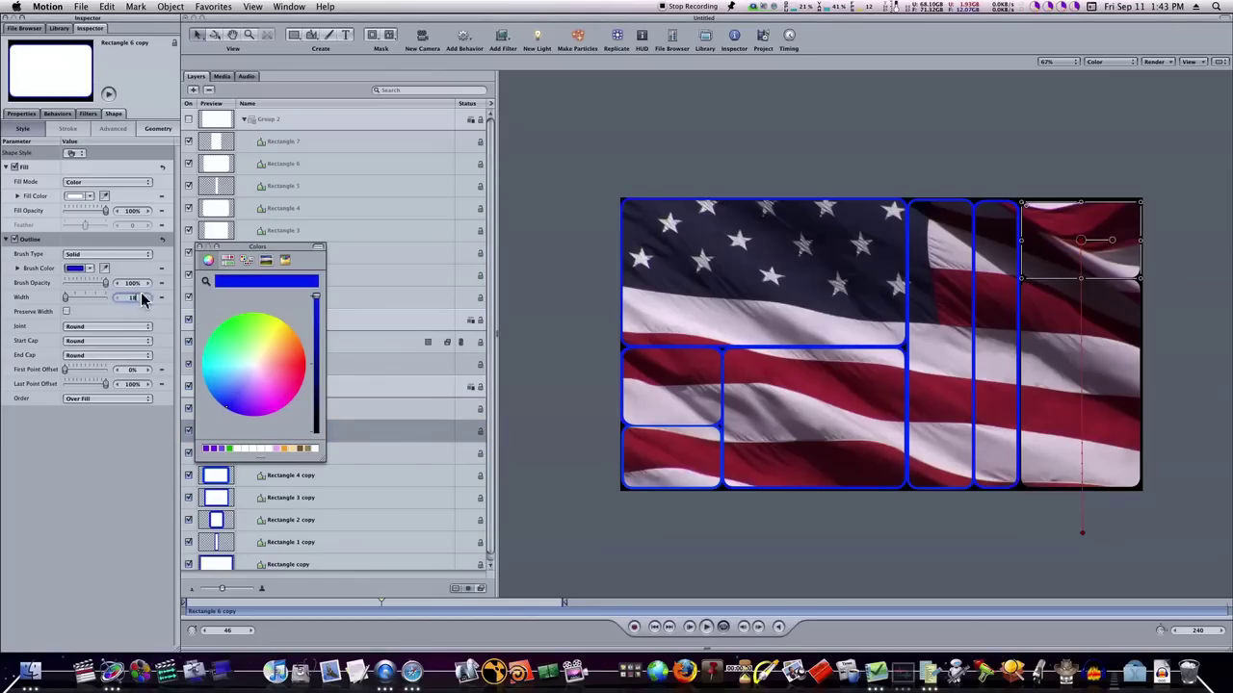
left_click(198, 247)
Step: Outline the Rectangle 7 copy in blue with a width of 18, matching the other copies
left_click(279, 412)
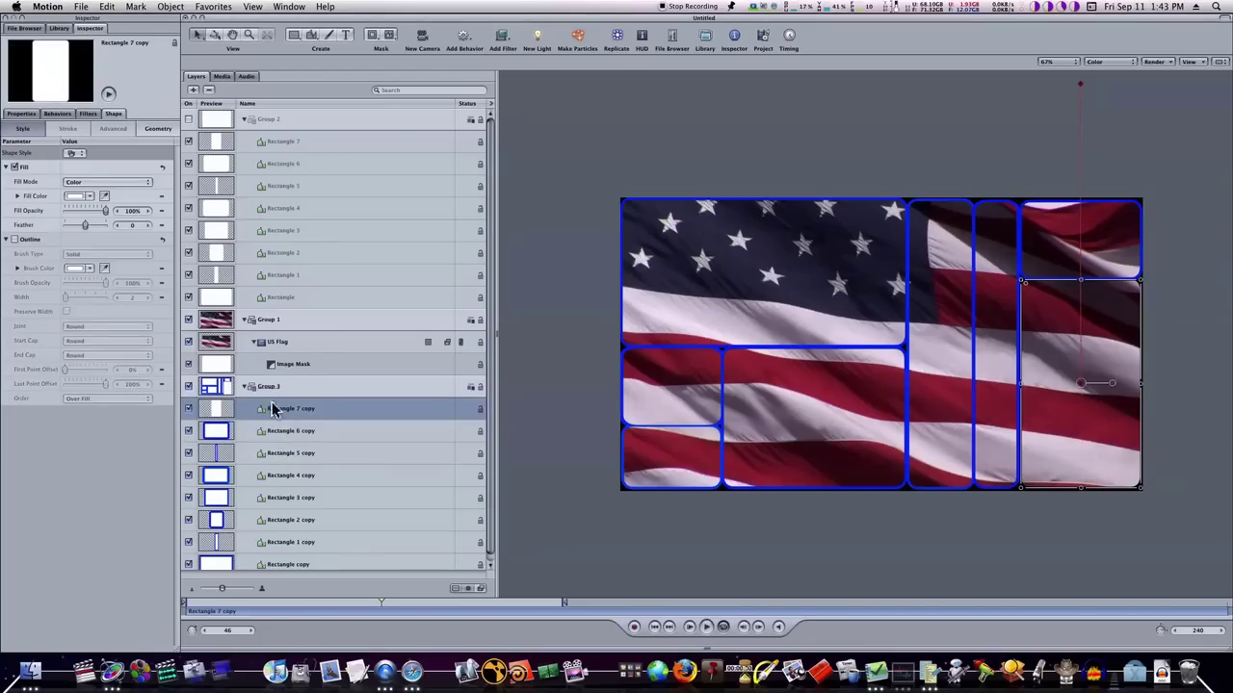
left_click(14, 240)
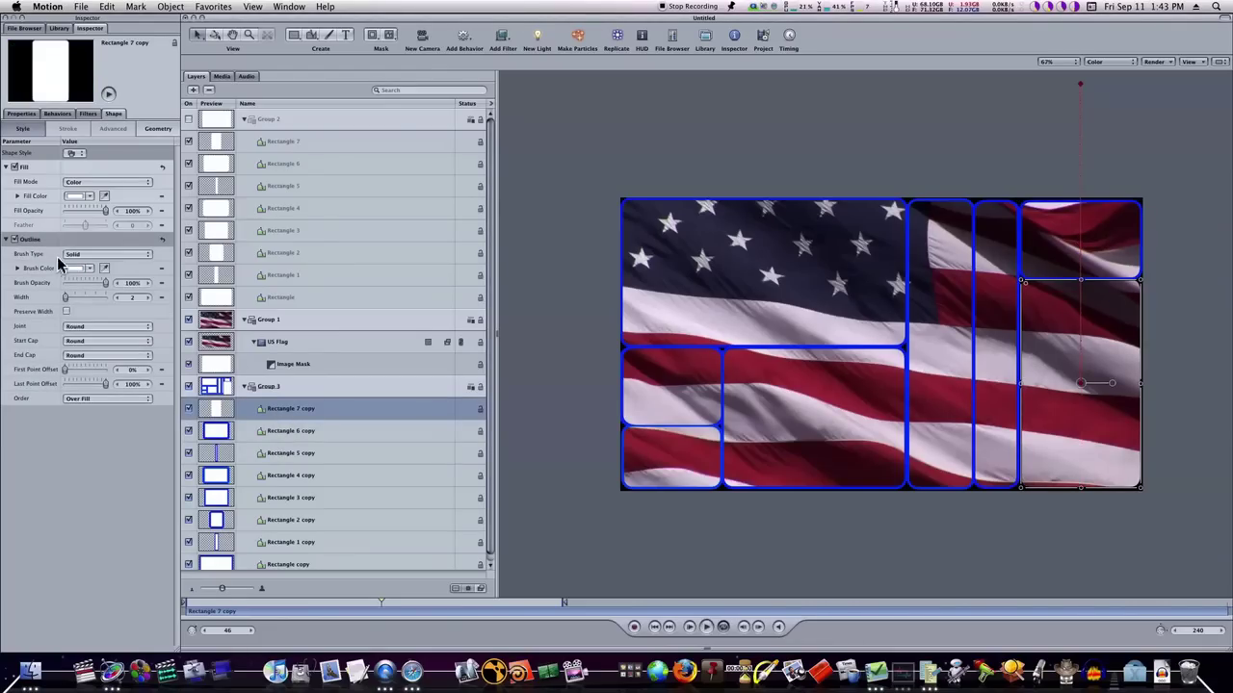
left_click(72, 269)
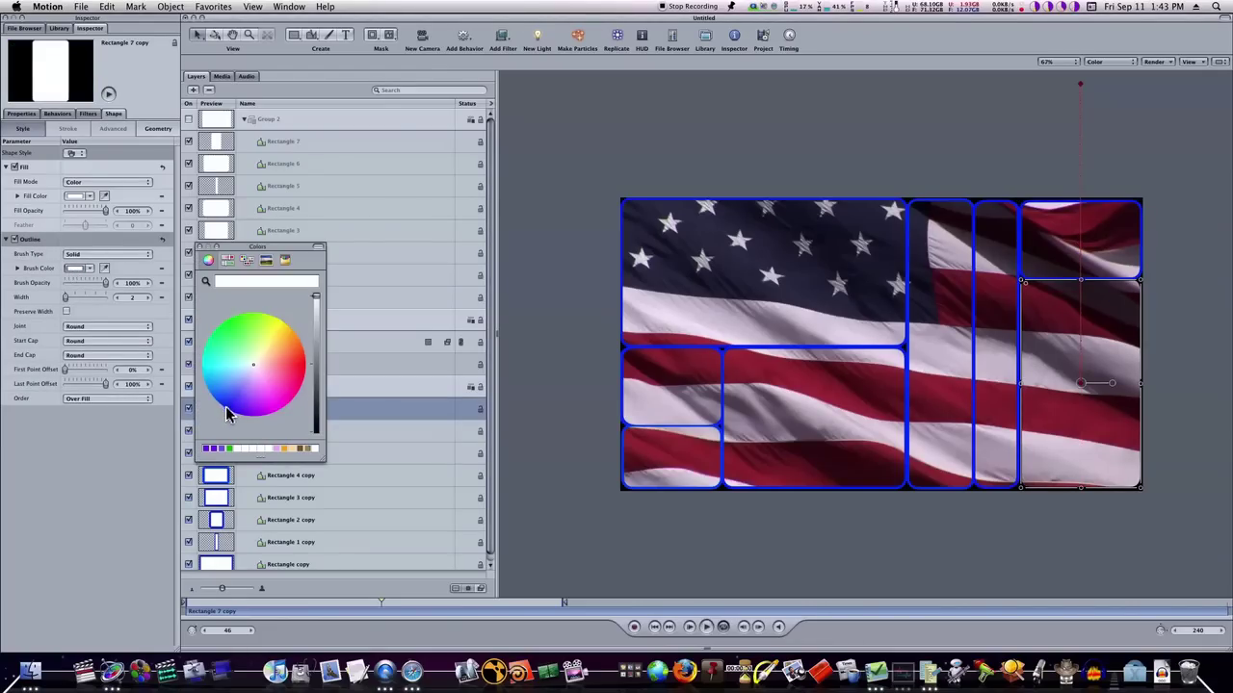
left_click(228, 408)
left_click(131, 296)
left_click(131, 297)
type("18")
key("Return")
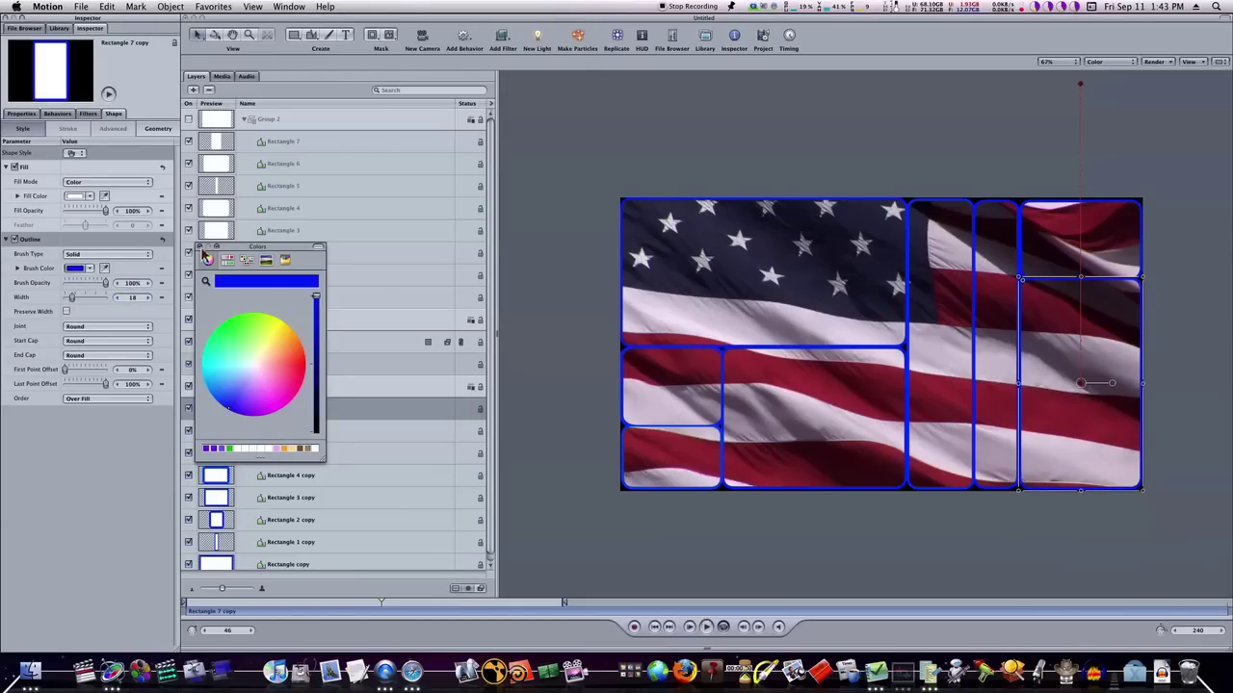
left_click(200, 247)
Step: Deselect the shapes and play the animation to check the outlined panels in motion
left_click(853, 157)
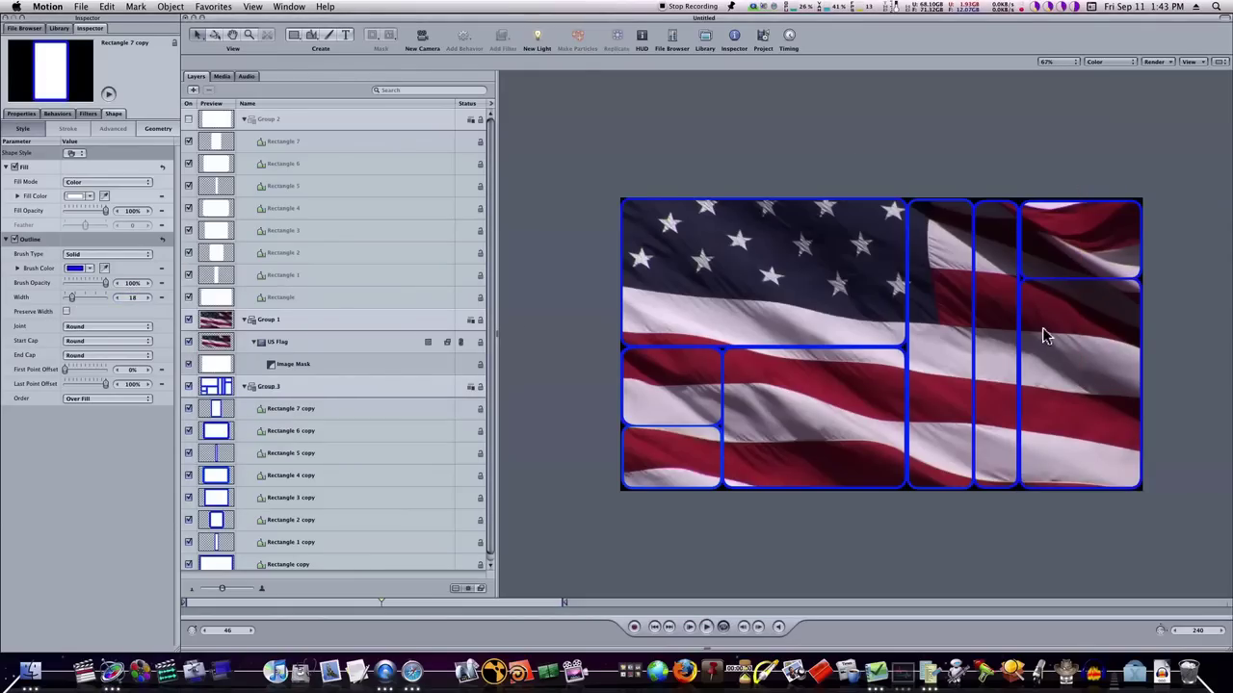
left_click(705, 627)
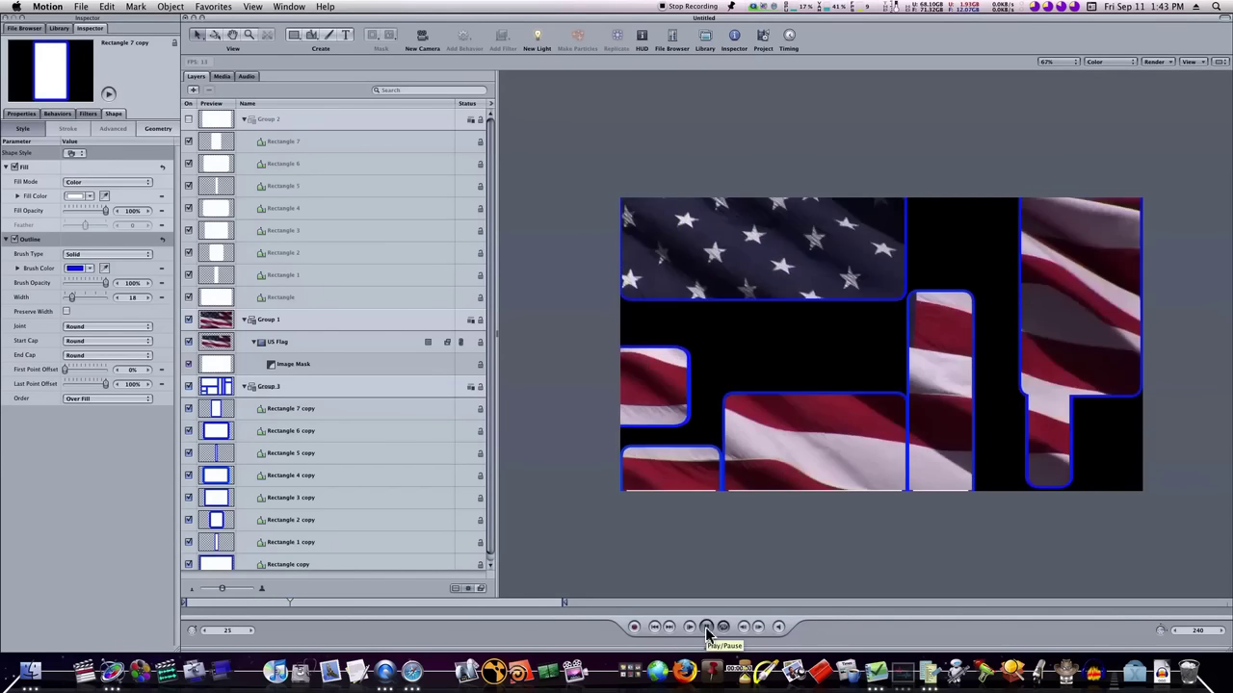